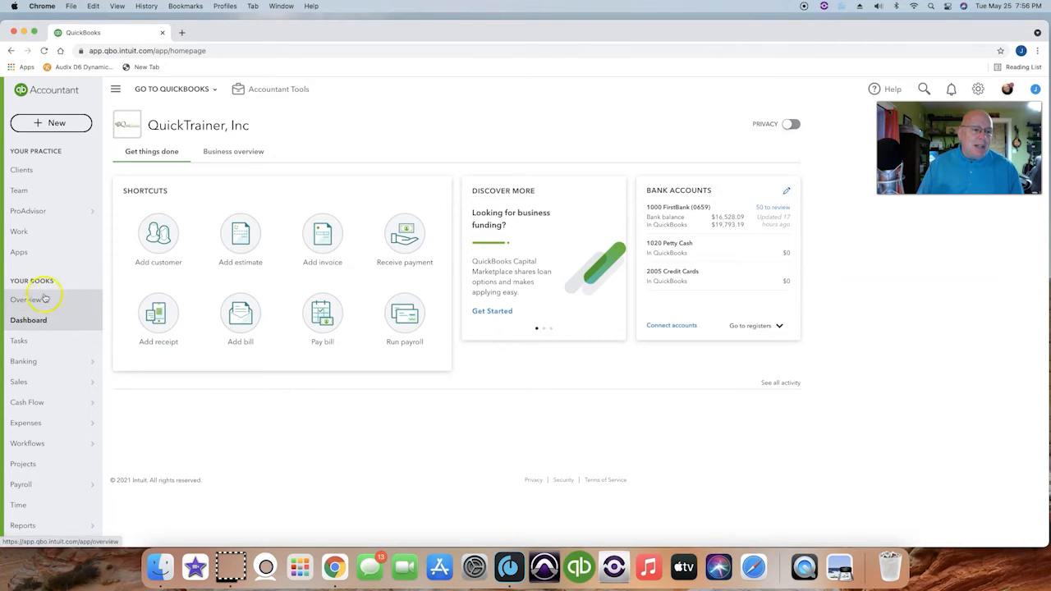
- Open the bank transactions page for the 1000 FirstBank account
mouse_move(29, 359)
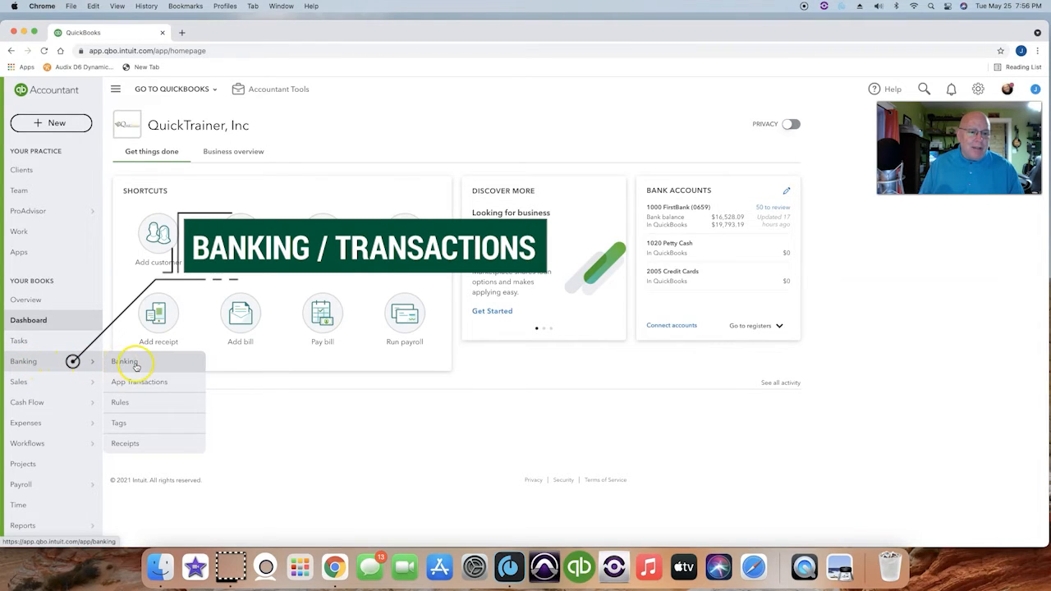
left_click(38, 364)
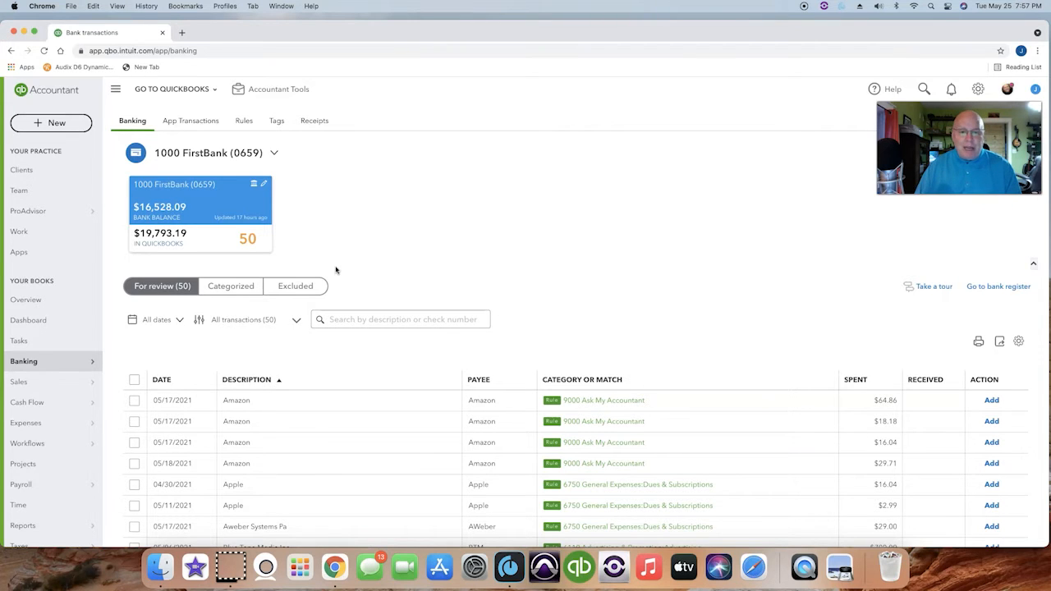
scroll(336, 270, "down", 1)
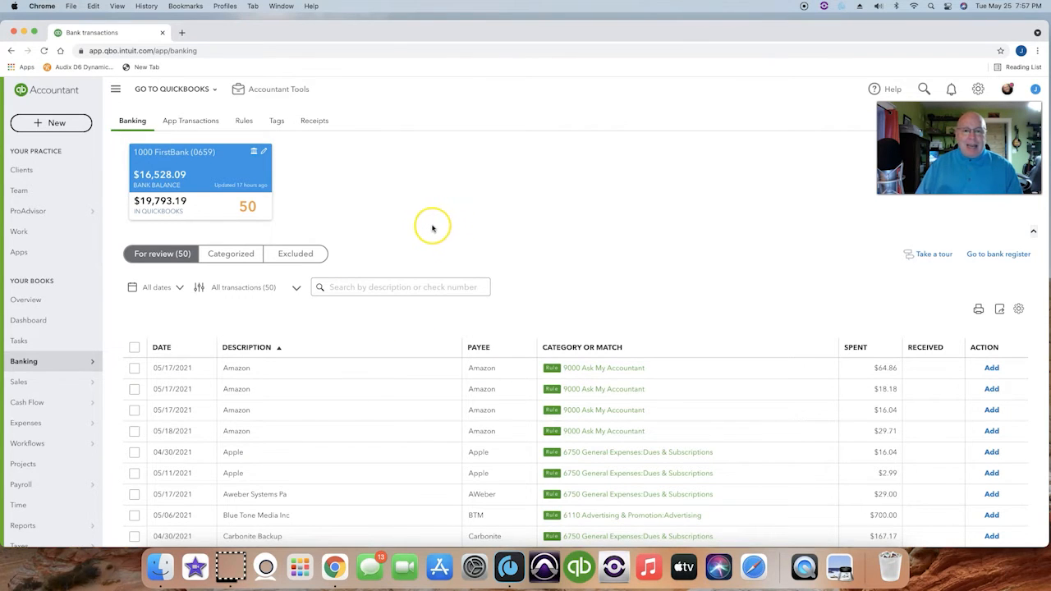
scroll(429, 228, "down", 1)
scroll(430, 228, "up", 1)
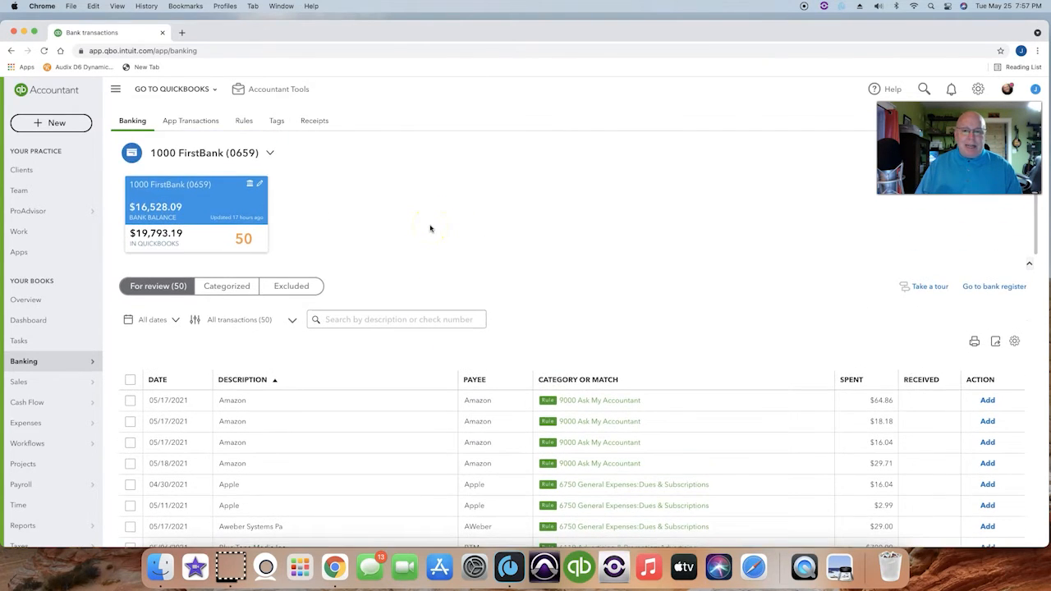
left_click(331, 228)
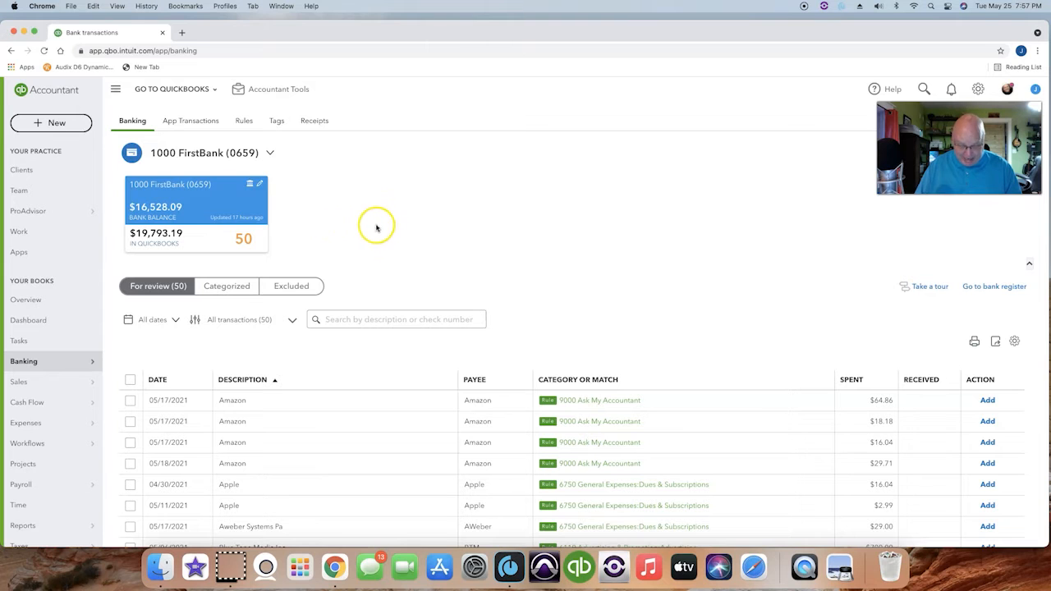
- Look through the transactions awaiting review, including their payees and suggested categories
scroll(376, 228, "down", 2)
scroll(378, 229, "up", 3)
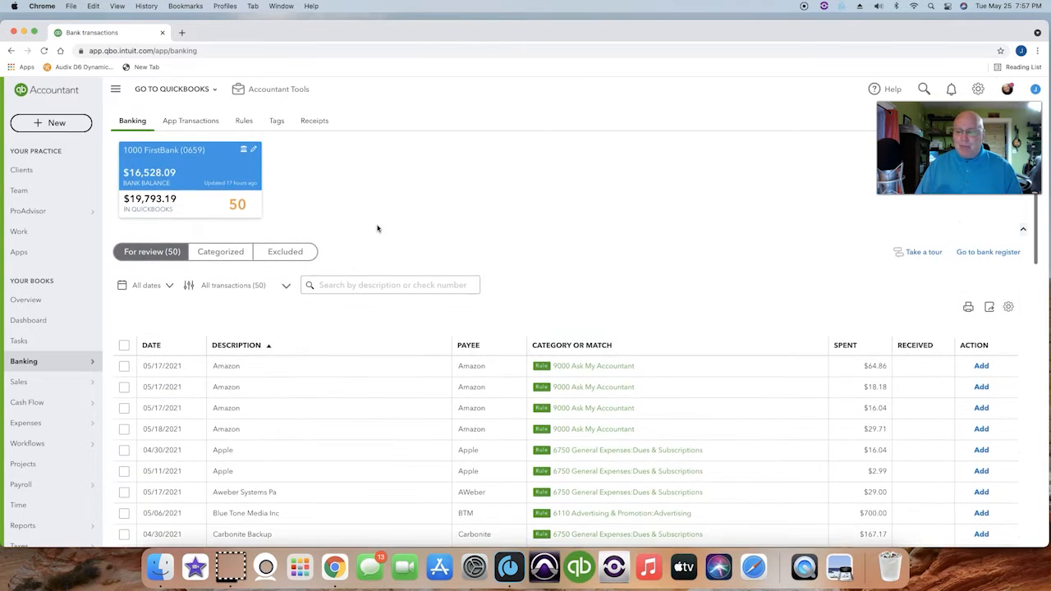
scroll(377, 228, "down", 6)
left_click(368, 228)
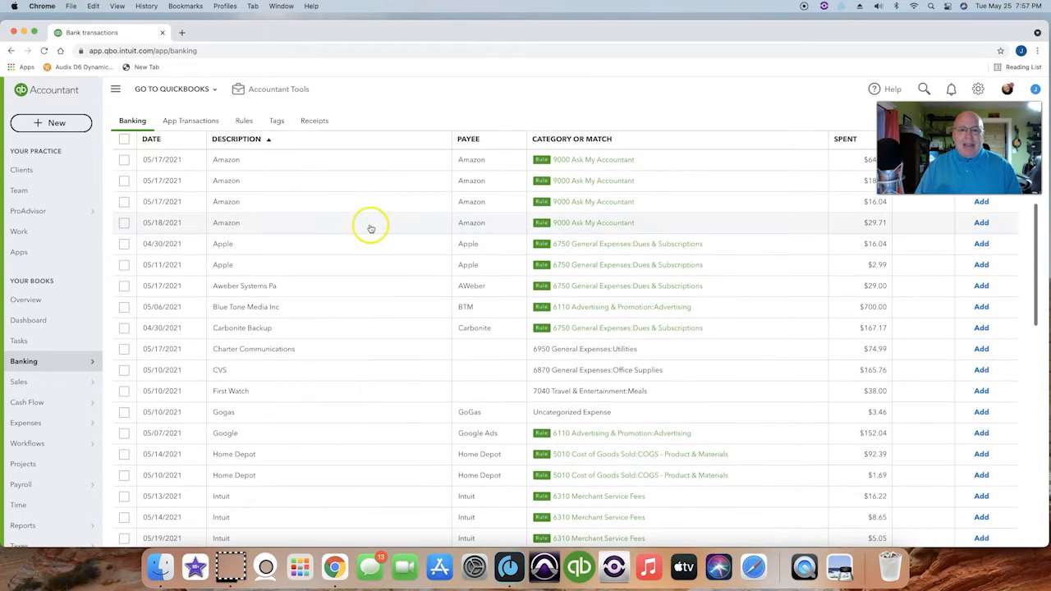
scroll(367, 229, "down", 1)
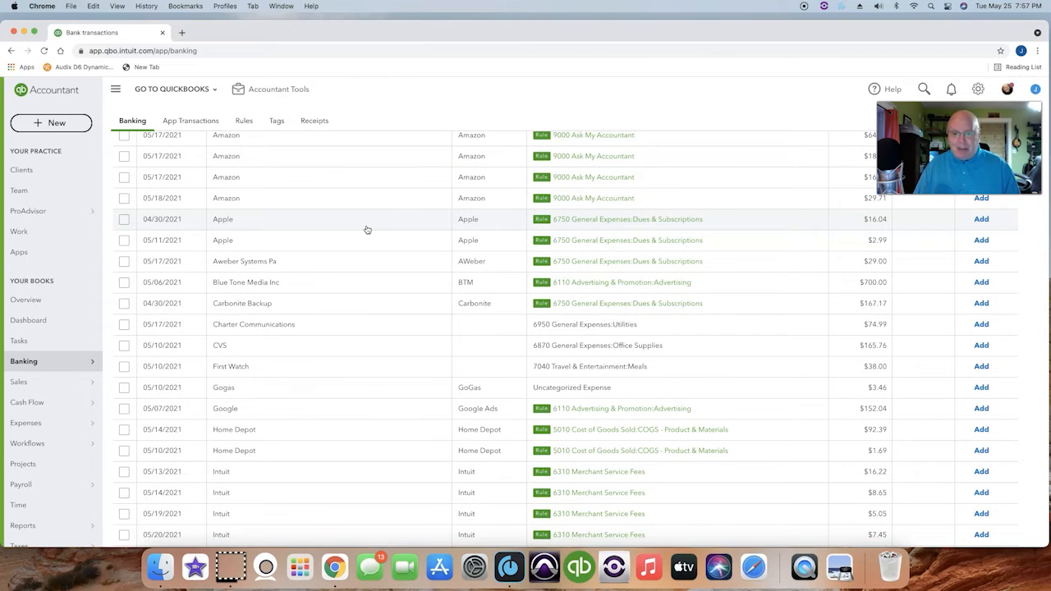
scroll(368, 229, "up", 3)
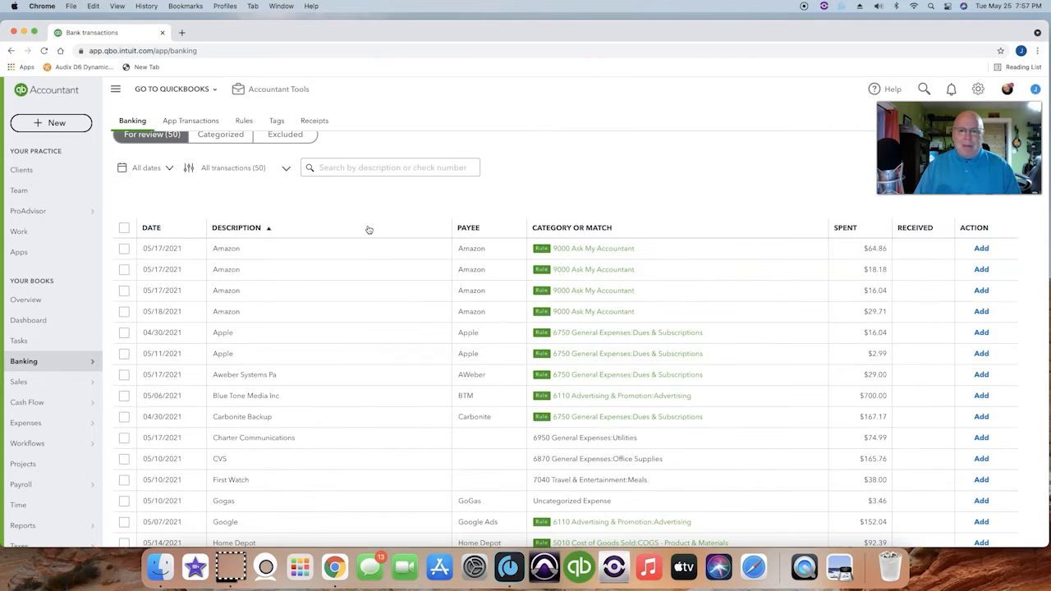
scroll(367, 229, "up", 3)
left_click(395, 225)
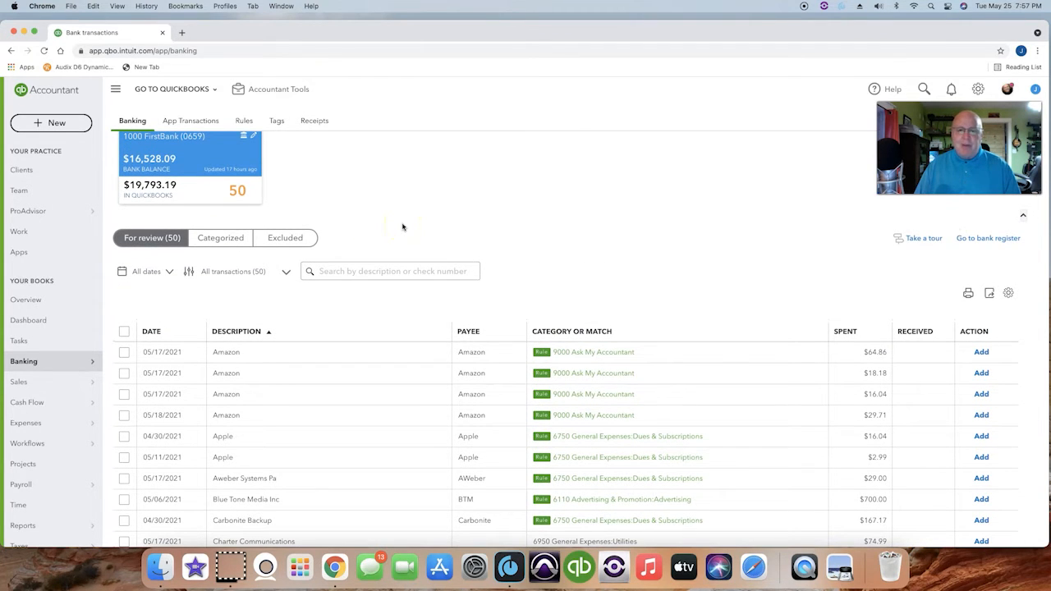
- Sort the transactions awaiting review by category or match in descending order and look through the list
left_click(559, 330)
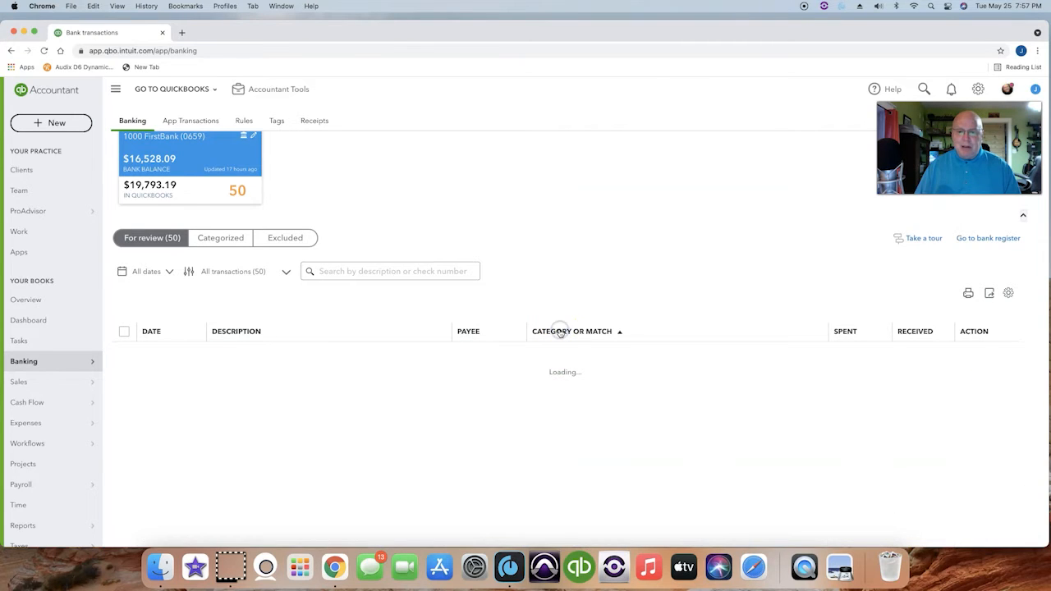
left_click(560, 330)
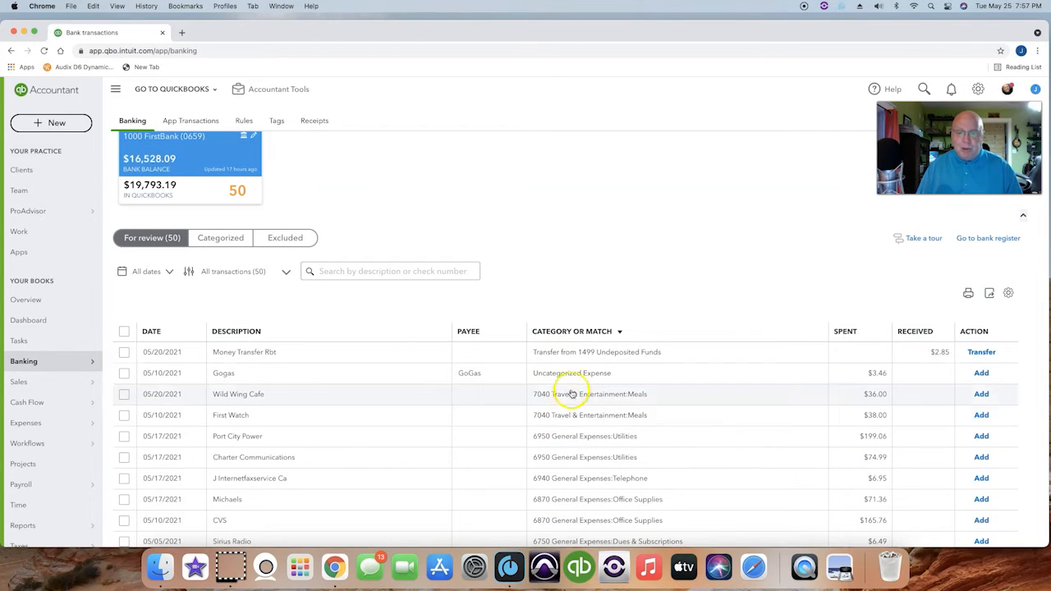
scroll(575, 391, "down", 10)
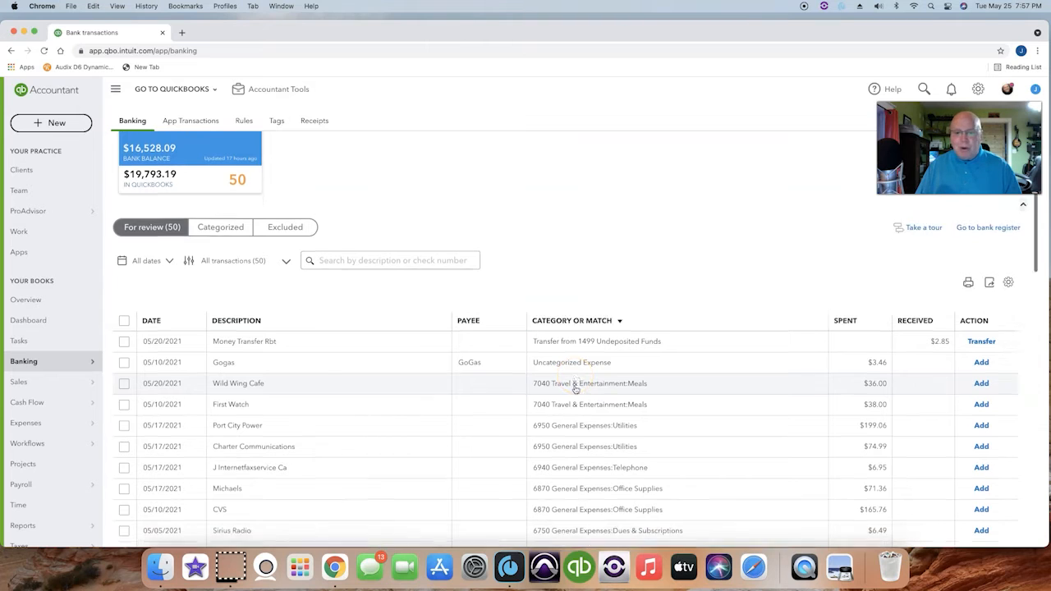
scroll(576, 391, "down", 10)
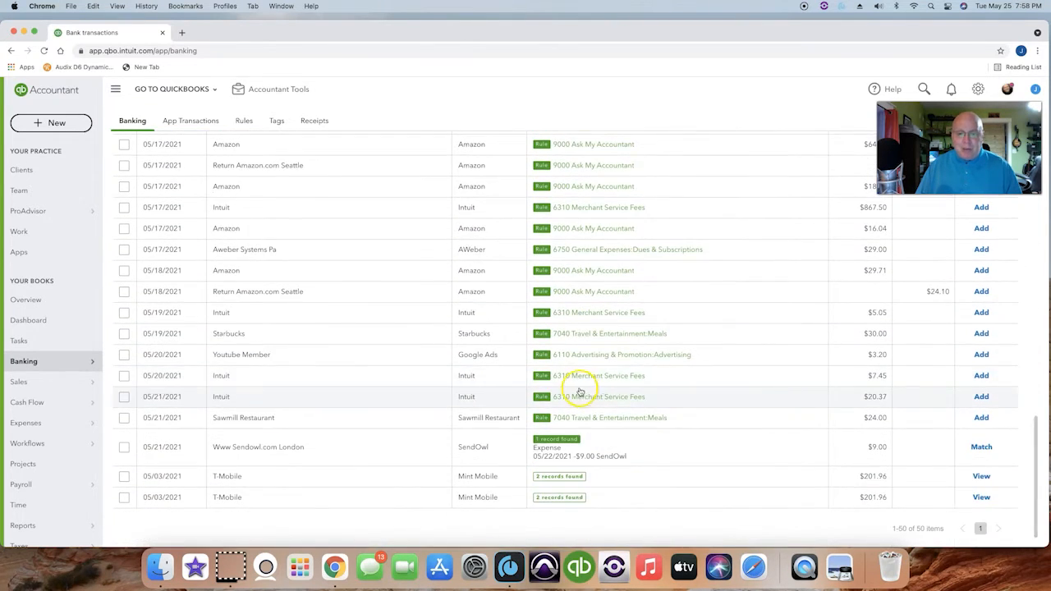
scroll(594, 417, "up", 15)
scroll(596, 414, "up", 8)
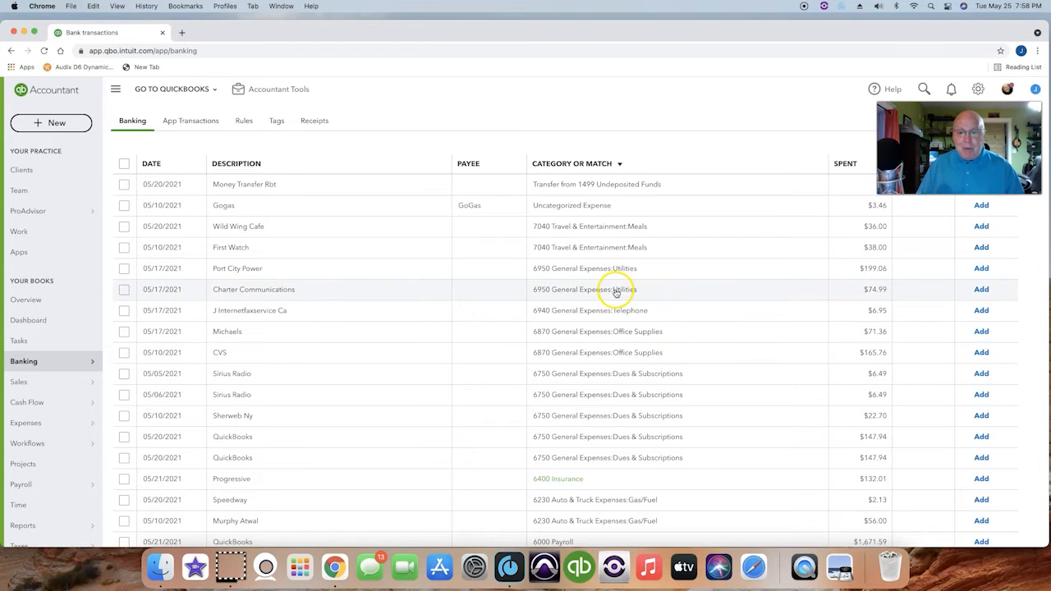
- Examine the sorted transactions, comparing the plain suggested categories with those assigned by a rule
scroll(616, 292, "down", 10)
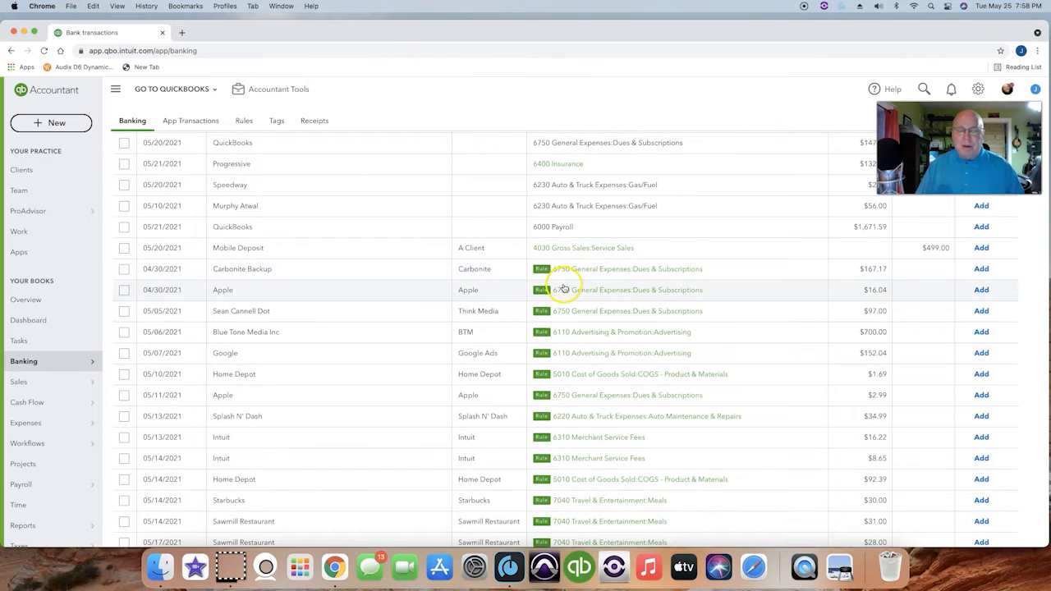
scroll(564, 288, "up", 1)
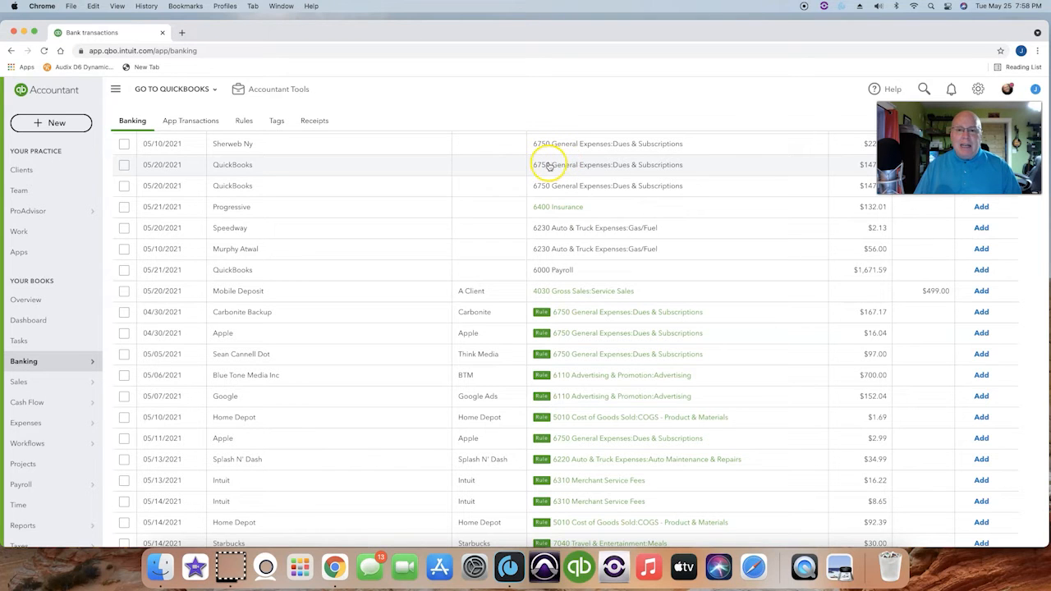
scroll(417, 164, "down", 1)
scroll(418, 165, "up", 3)
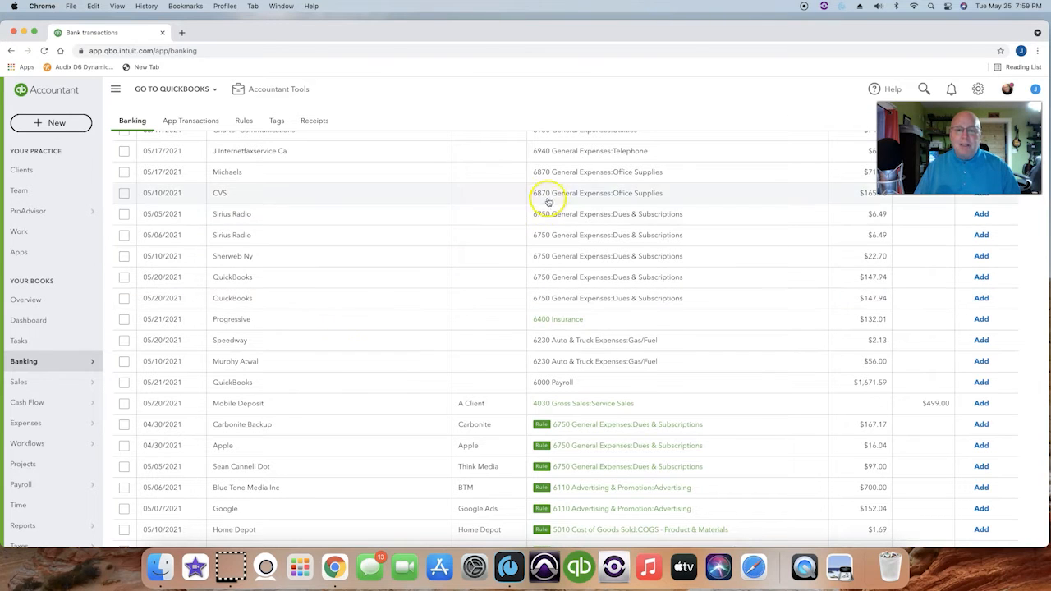
scroll(578, 389, "down", 5)
left_click(576, 367)
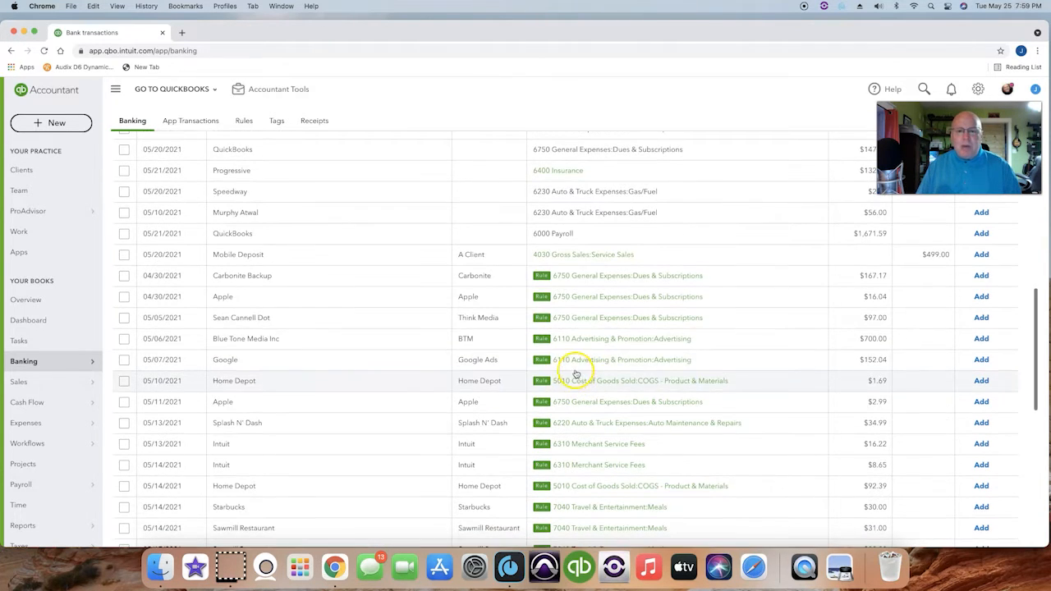
scroll(579, 352, "down", 3)
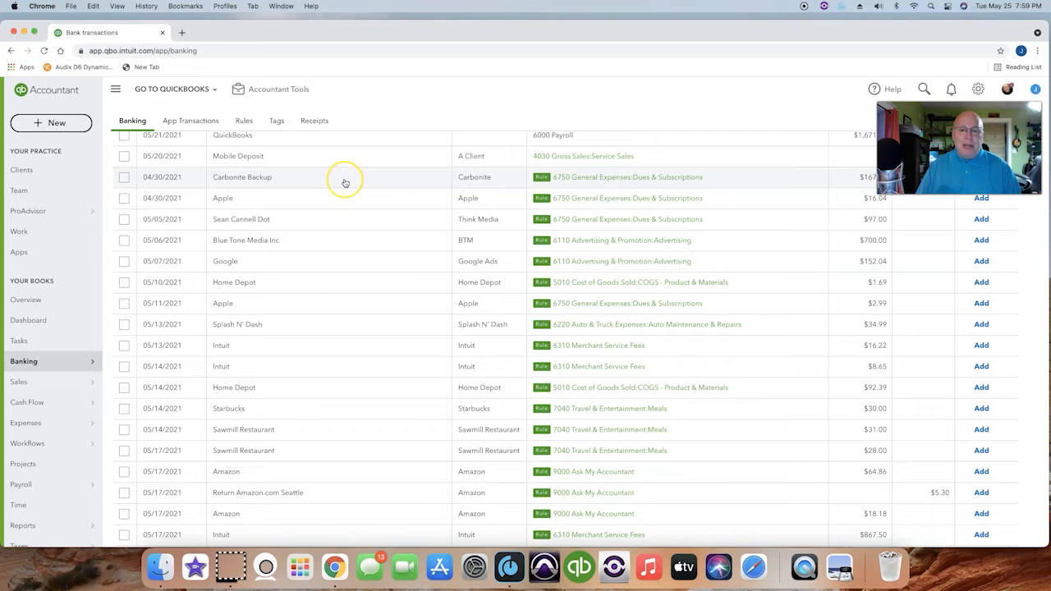
- Open the bank rules list and inspect the conditions and assignments of the Google Adwords rule, closing it without saving
left_click(244, 122)
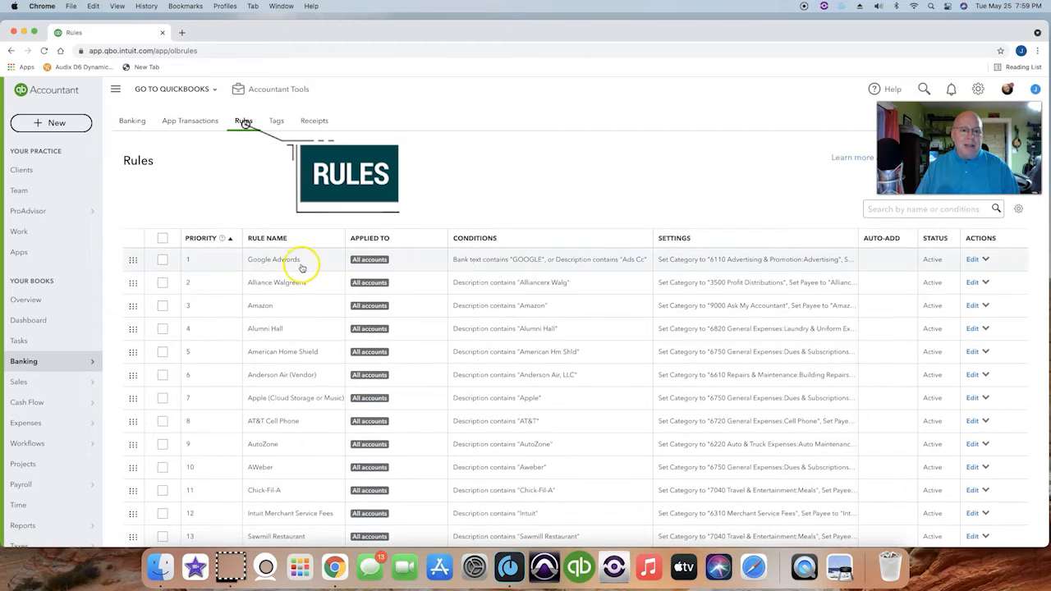
scroll(301, 251, "down", 5)
scroll(302, 267, "down", 3)
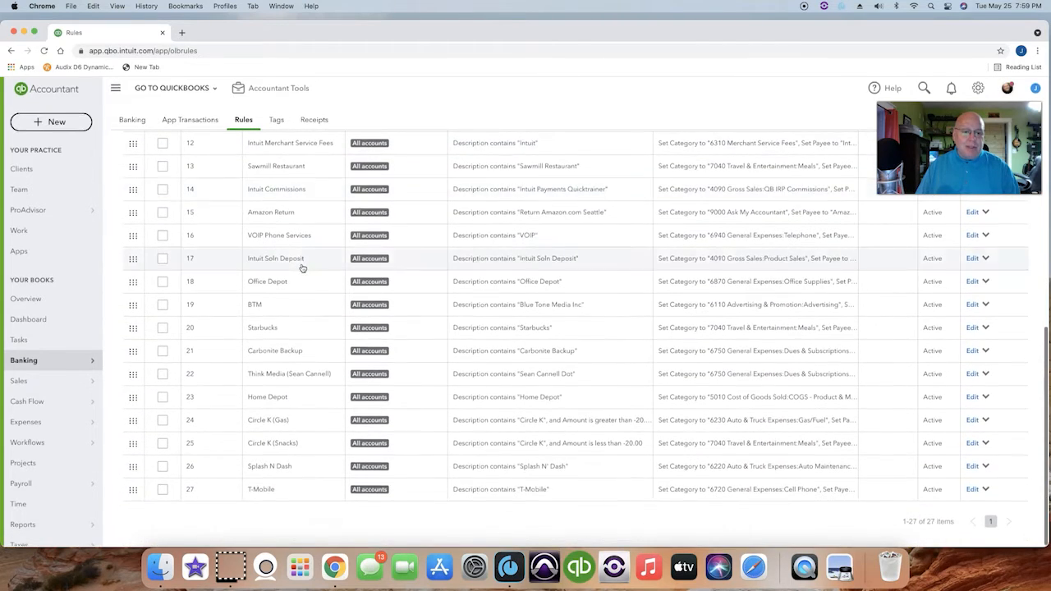
scroll(302, 268, "up", 3)
scroll(302, 268, "up", 5)
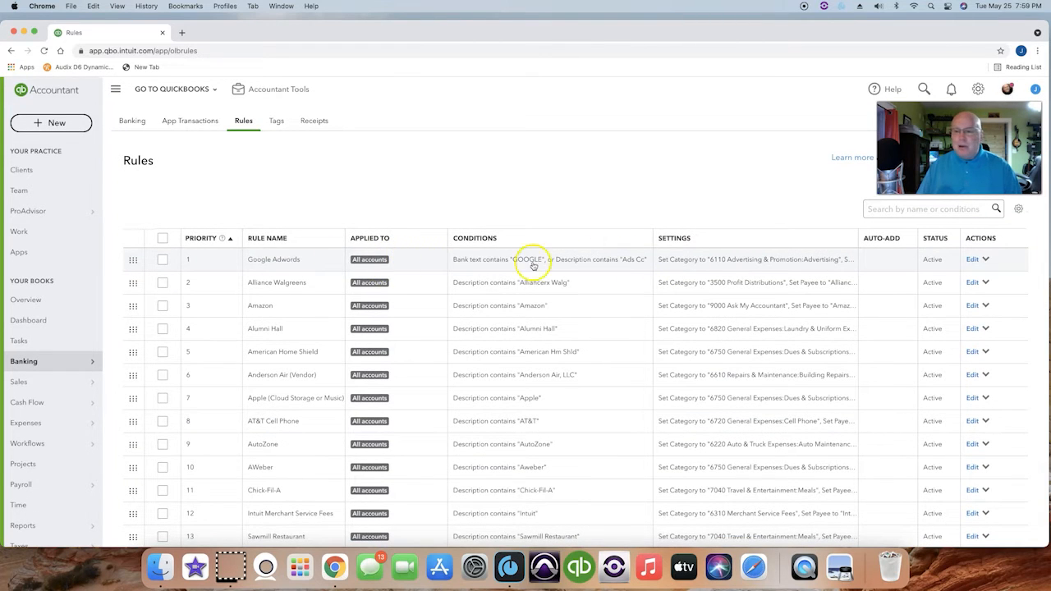
left_click(347, 254)
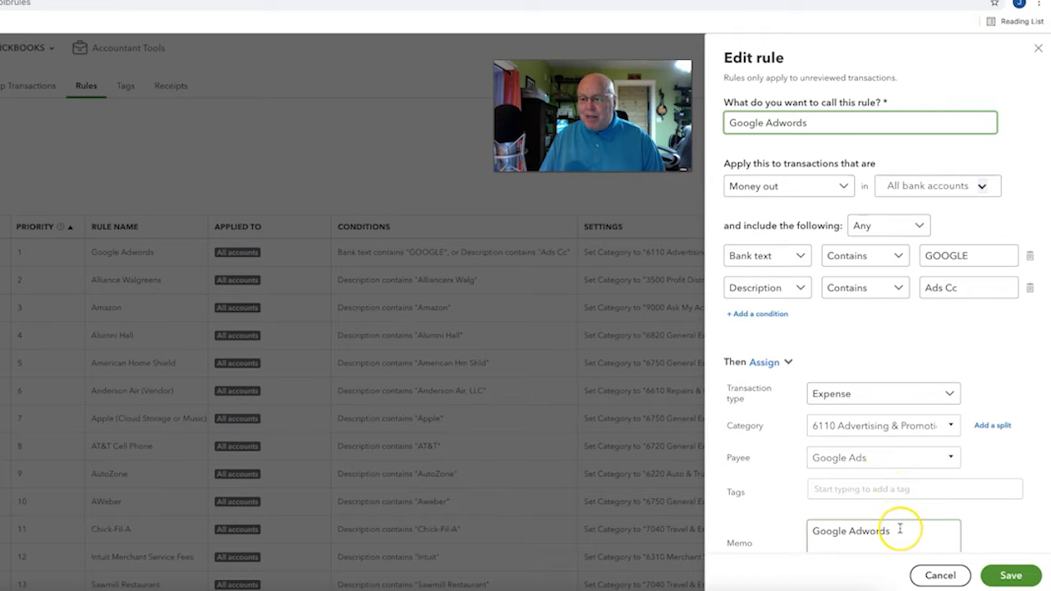
left_click(936, 572)
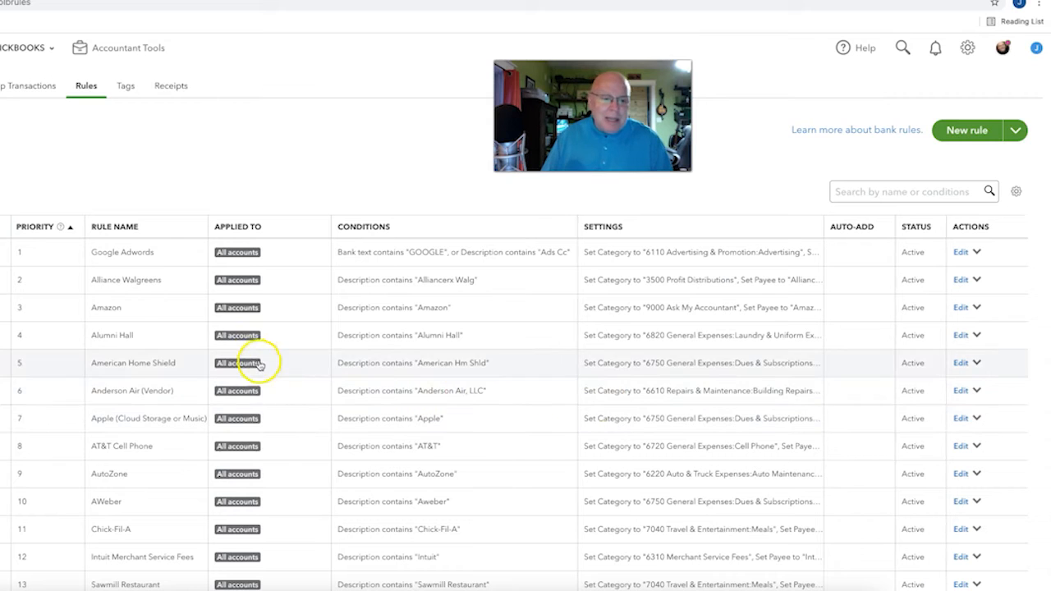
- Open the Starbucks rule, keep its transaction type as Expense, check its category and payee, and save the rule
scroll(254, 359, "down", 4)
scroll(261, 366, "down", 2)
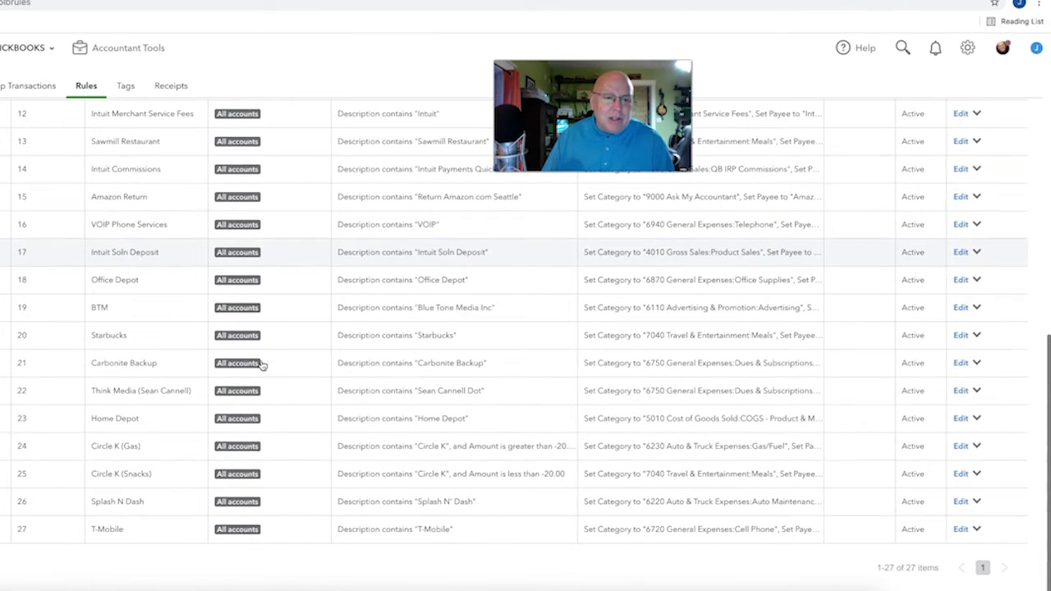
left_click(150, 335)
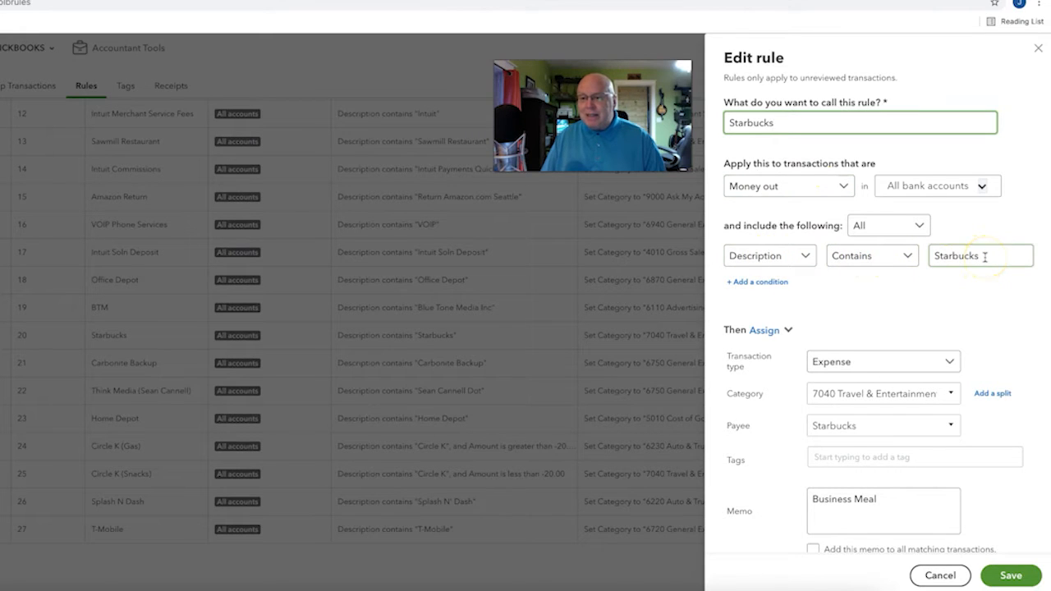
left_click(880, 362)
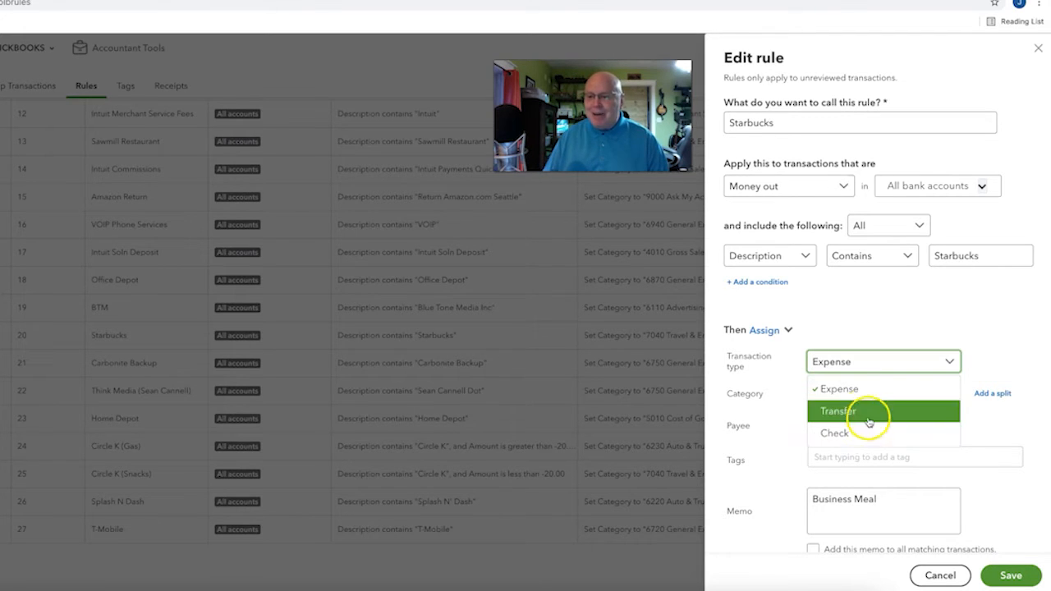
left_click(850, 391)
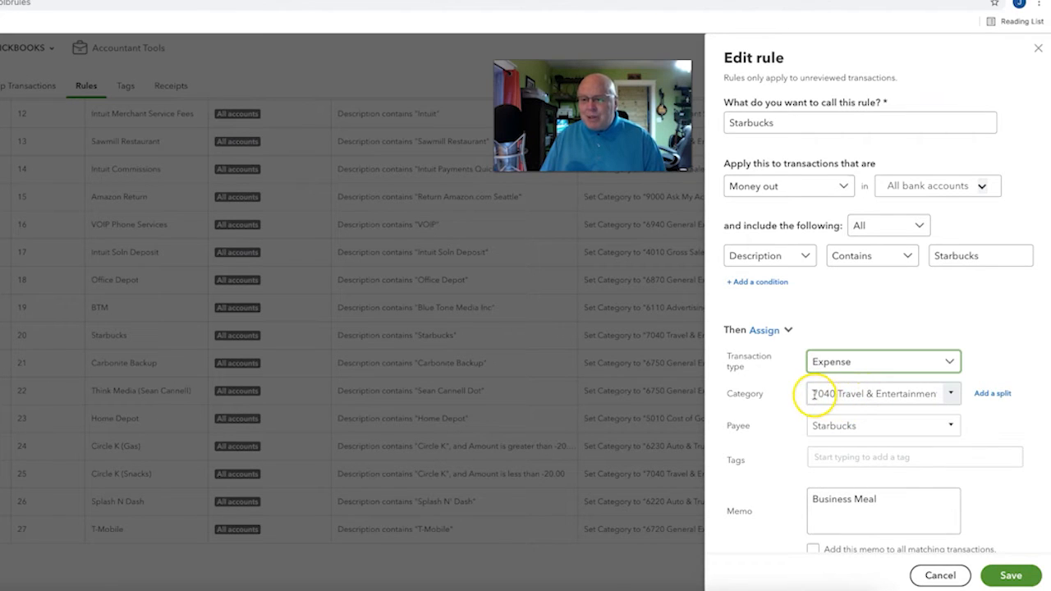
left_click_drag(813, 394, 951, 397)
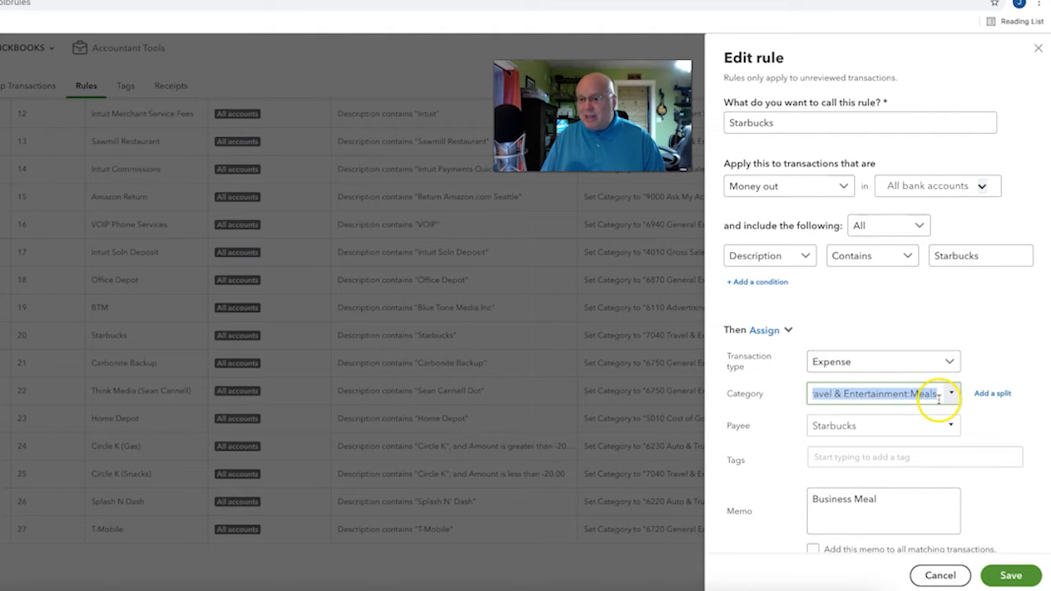
left_click(884, 425)
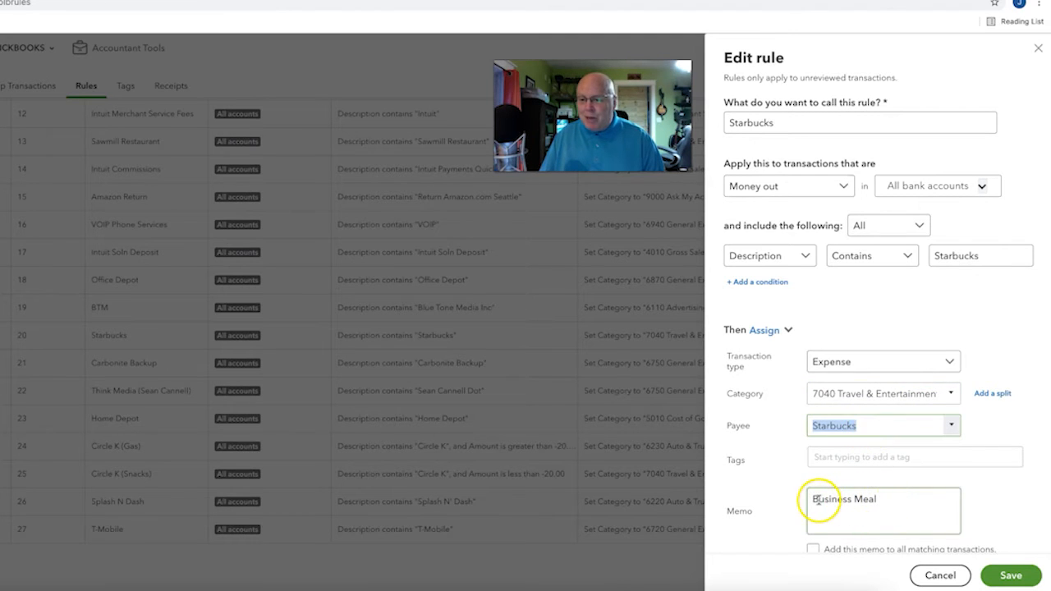
left_click(1014, 577)
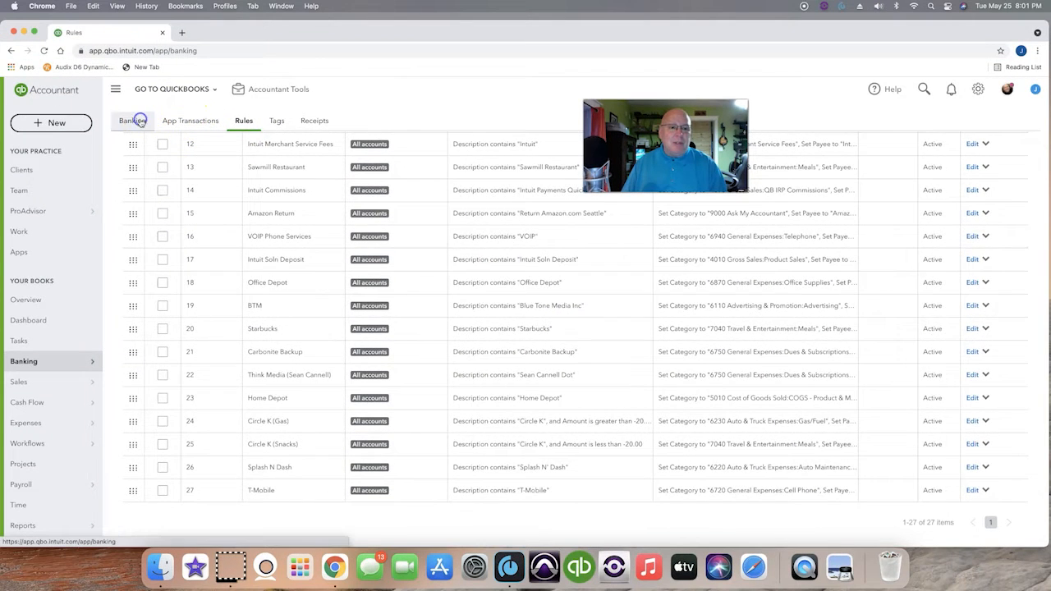
- Return to the bank transactions and sort them by category or match in ascending order
left_click(134, 121)
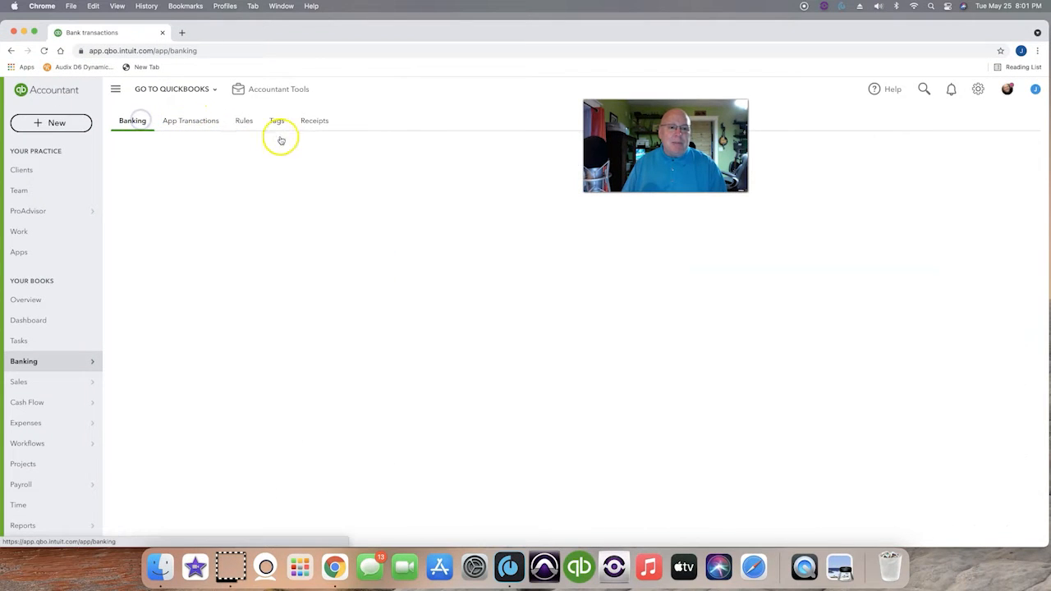
scroll(382, 157, "down", 5)
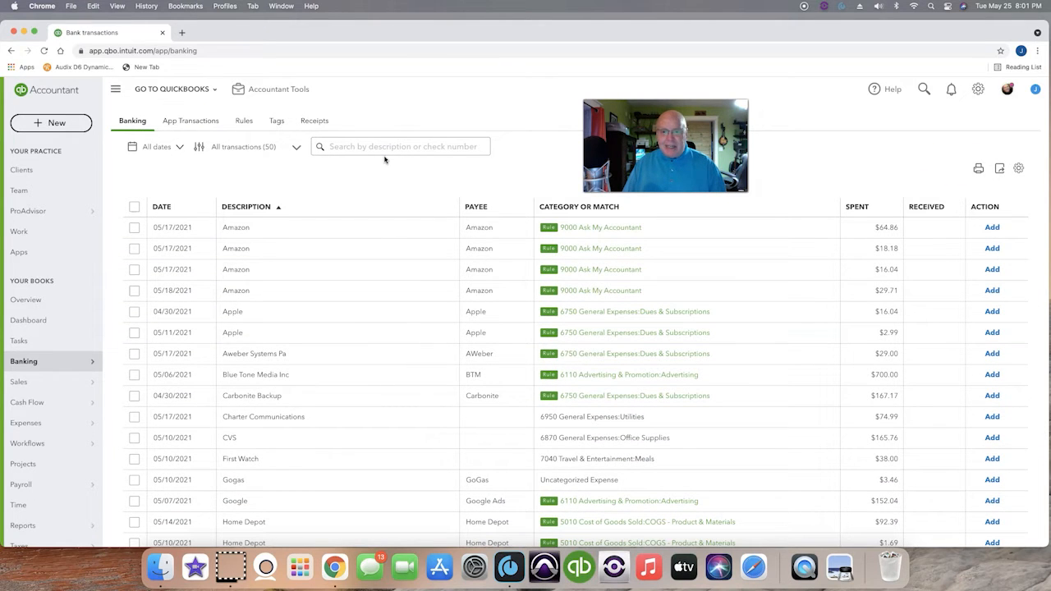
left_click(550, 206)
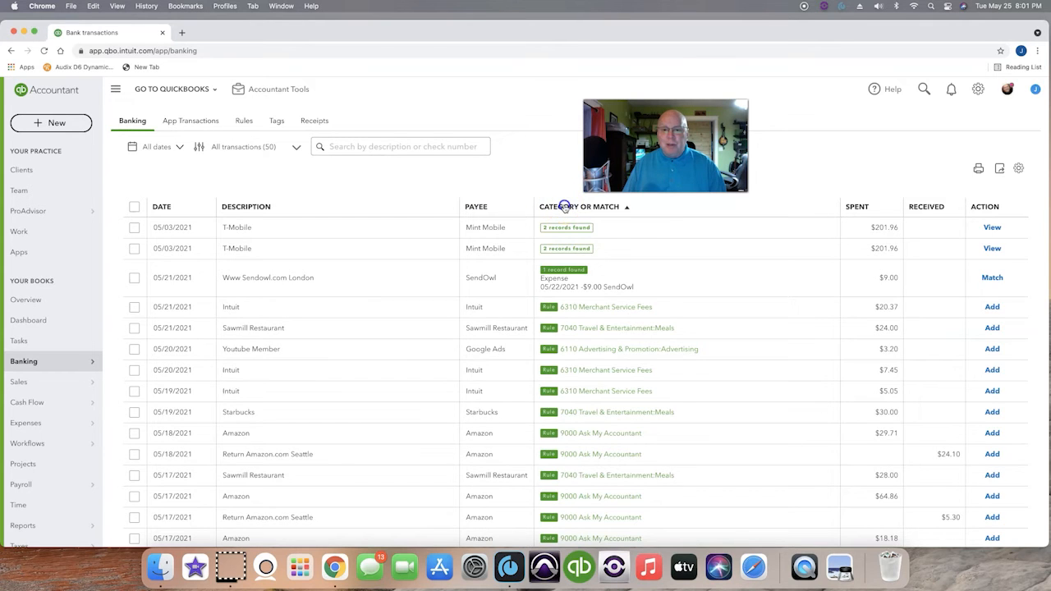
- Sort the transactions by category or match in descending order and inspect the matching records found for the first T-Mobile transaction
left_click(560, 207)
scroll(582, 286, "down", 10)
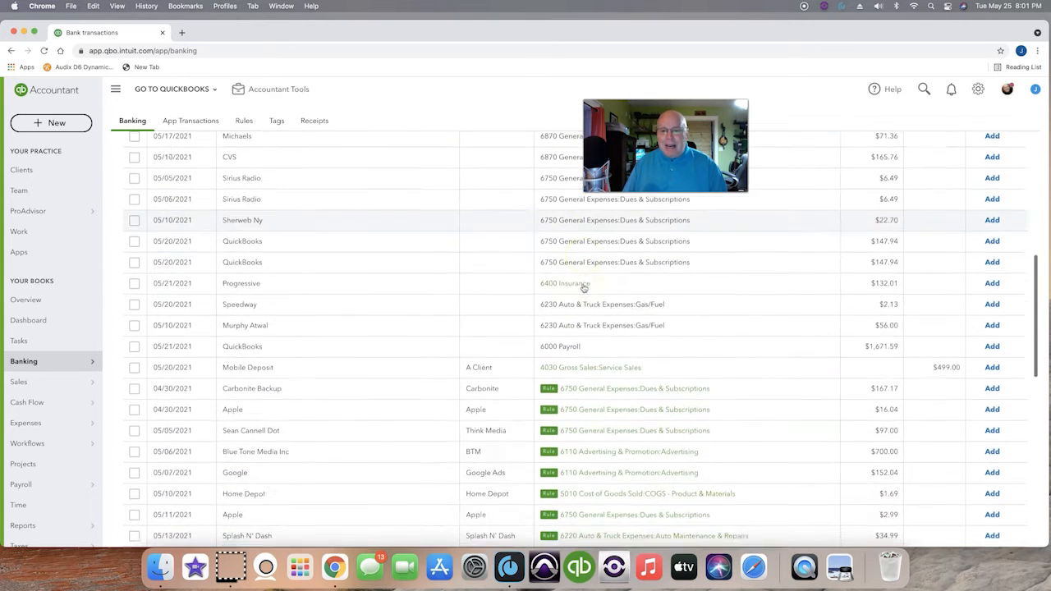
scroll(583, 287, "down", 10)
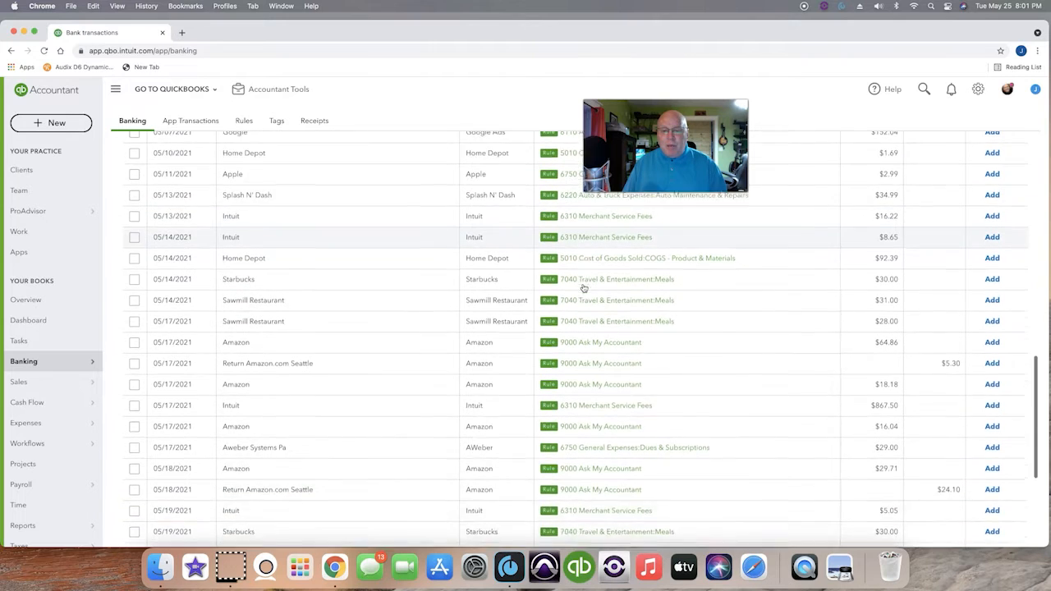
scroll(583, 287, "down", 5)
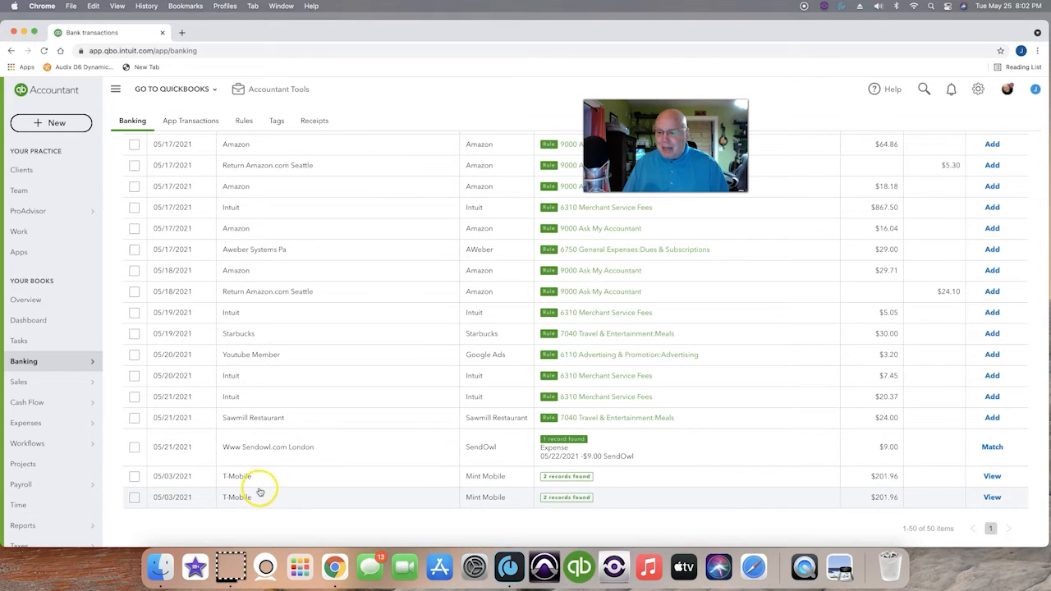
left_click(604, 479)
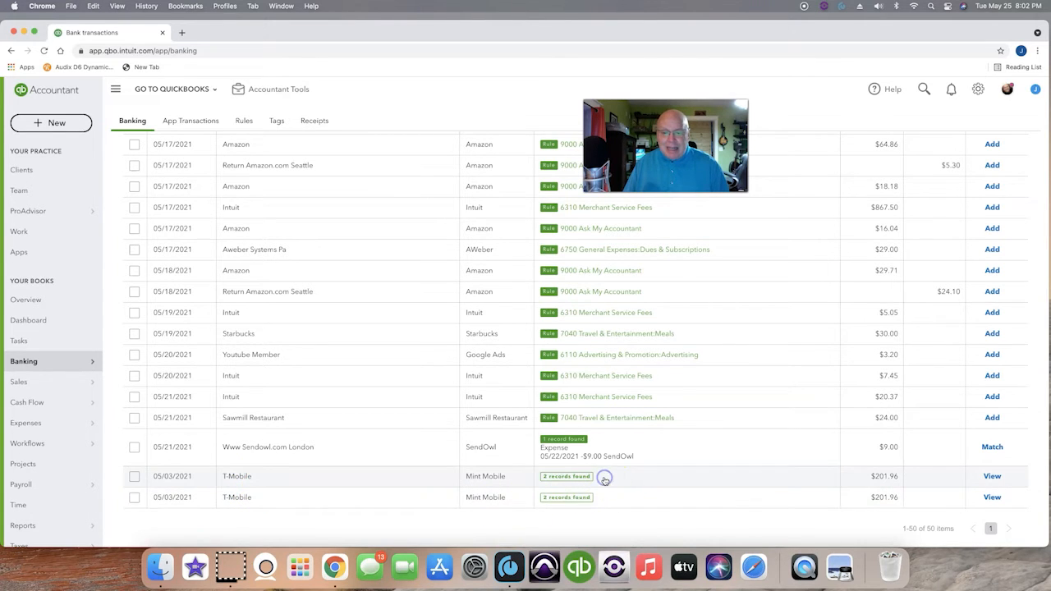
scroll(484, 472, "down", 3)
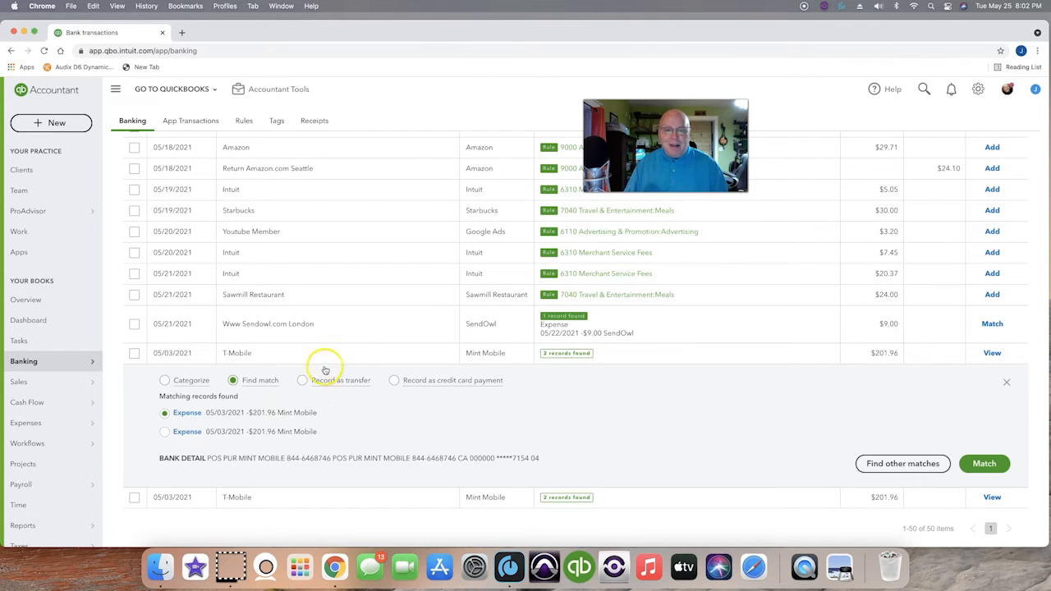
- Expand the First Watch transaction, examine its payee, category and memo details, and collapse it without adding it
scroll(372, 341, "up", 10)
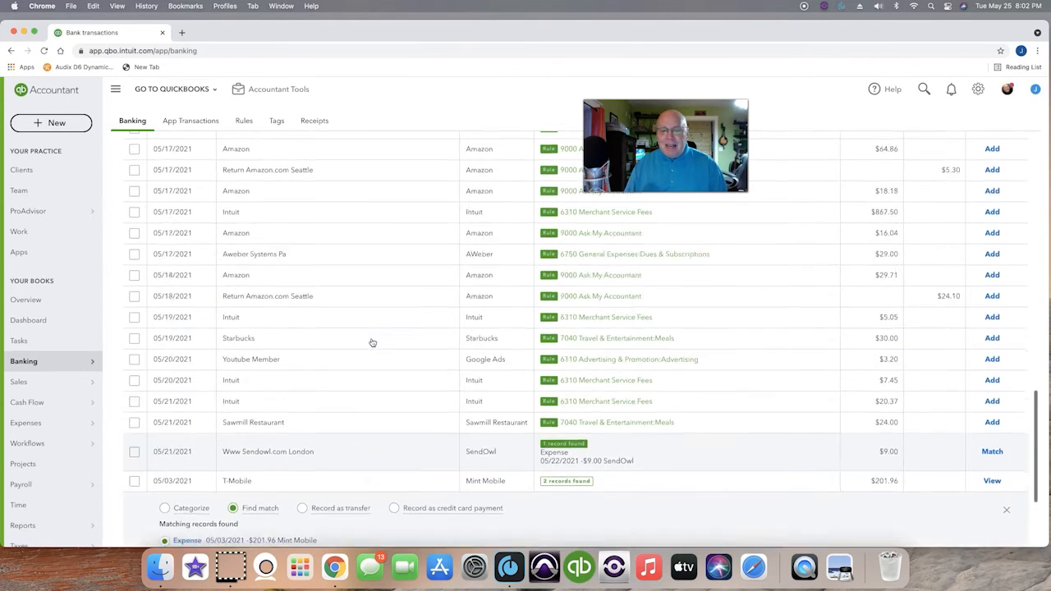
scroll(372, 342, "up", 8)
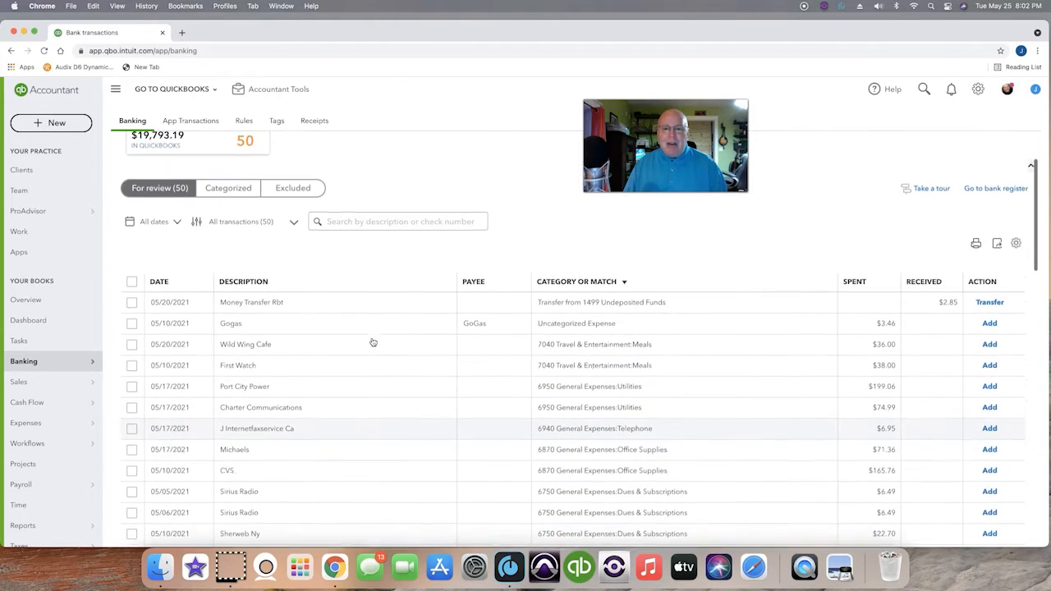
scroll(428, 349, "down", 3)
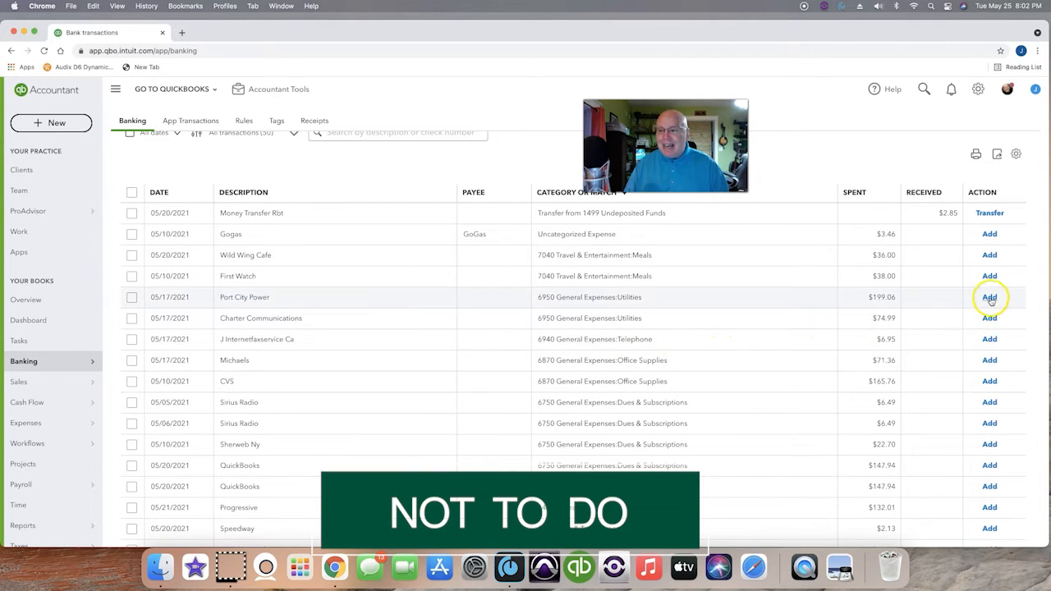
scroll(991, 267, "down", 1)
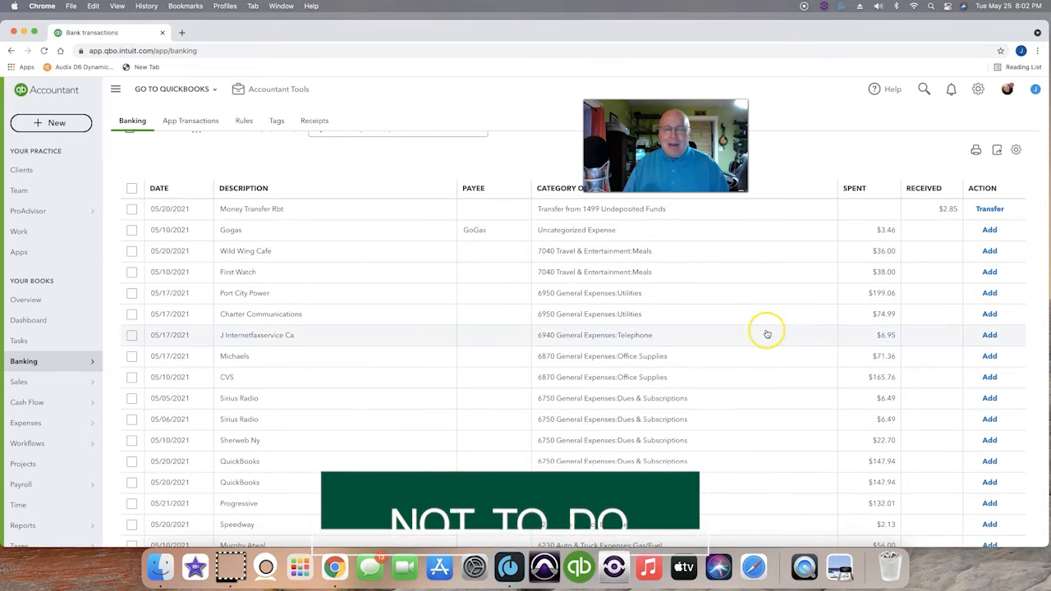
scroll(767, 334, "down", 1)
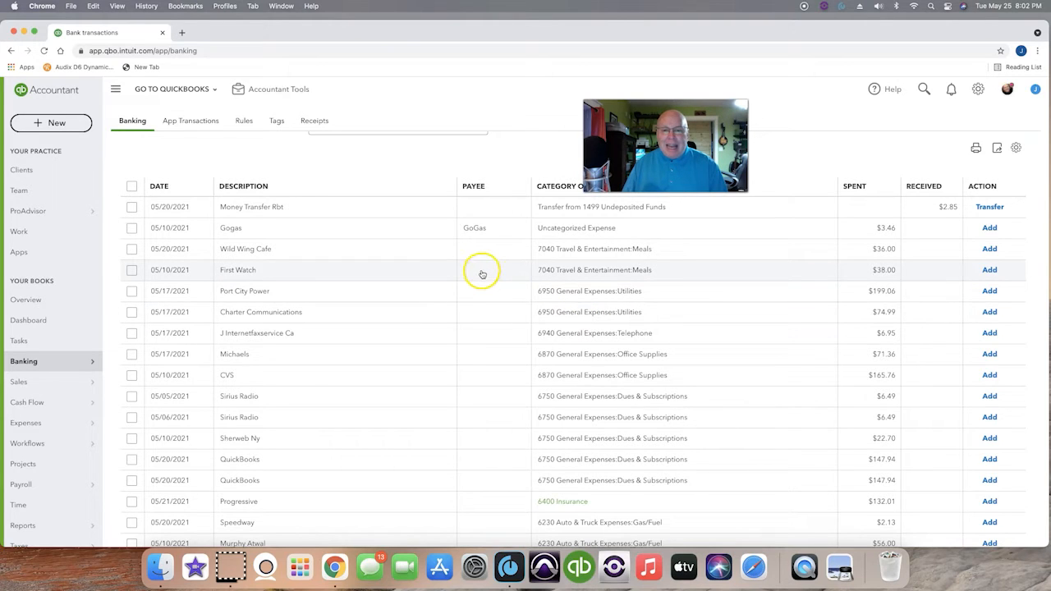
left_click(767, 275)
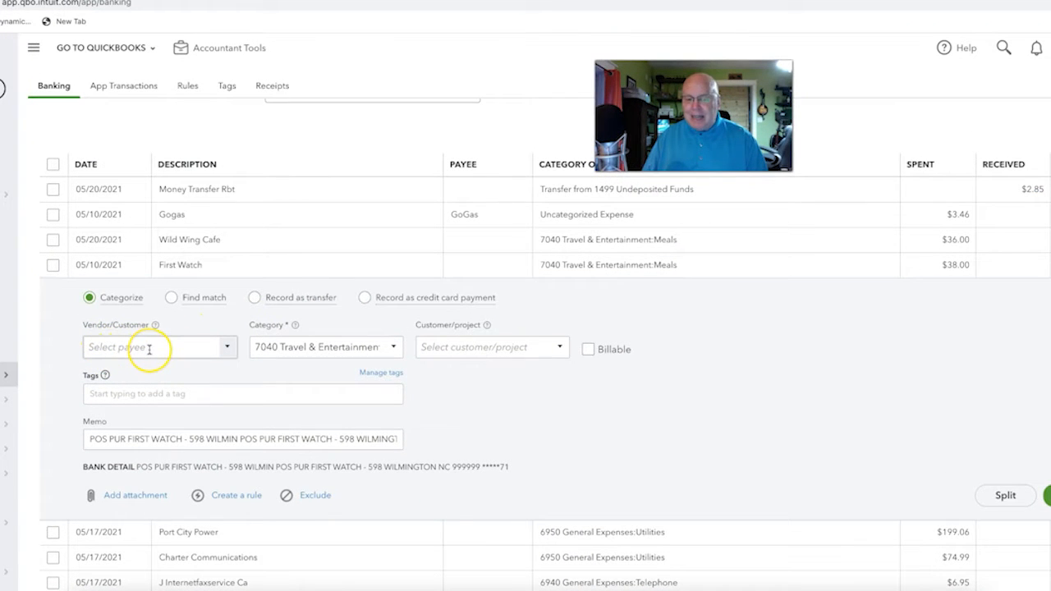
left_click(123, 439)
left_click_drag(92, 439, 373, 457)
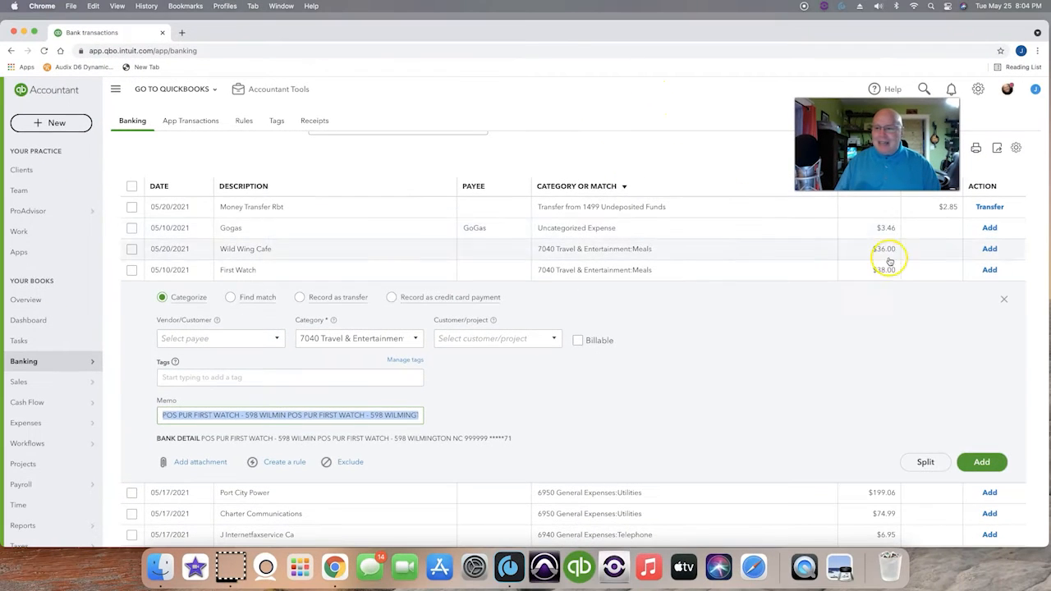
left_click(257, 270)
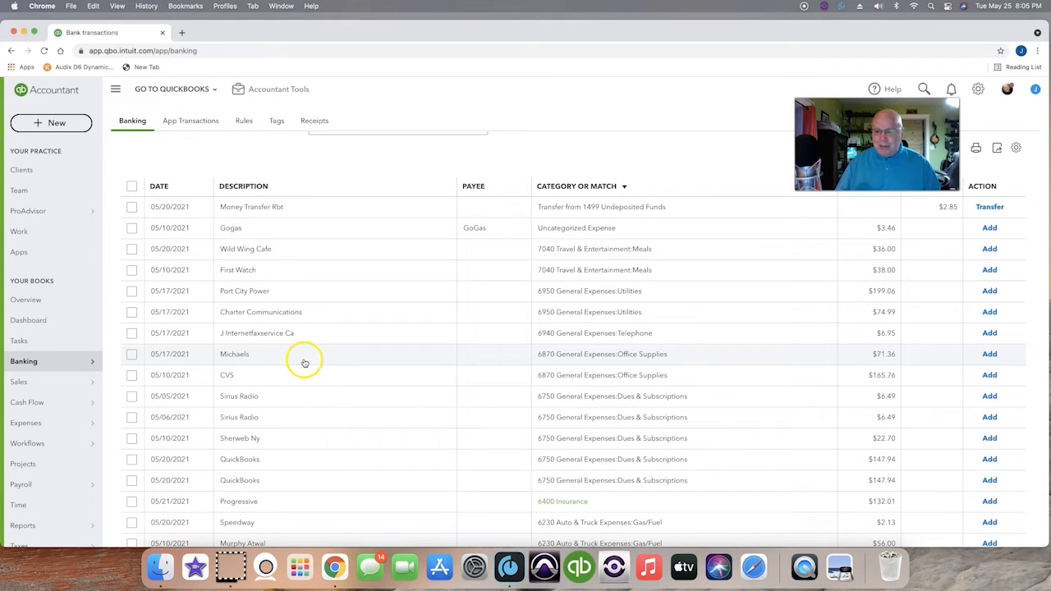
- Start a new bank rule from the First Watch transaction and name it First Watch, copied from its description condition
left_click(252, 272)
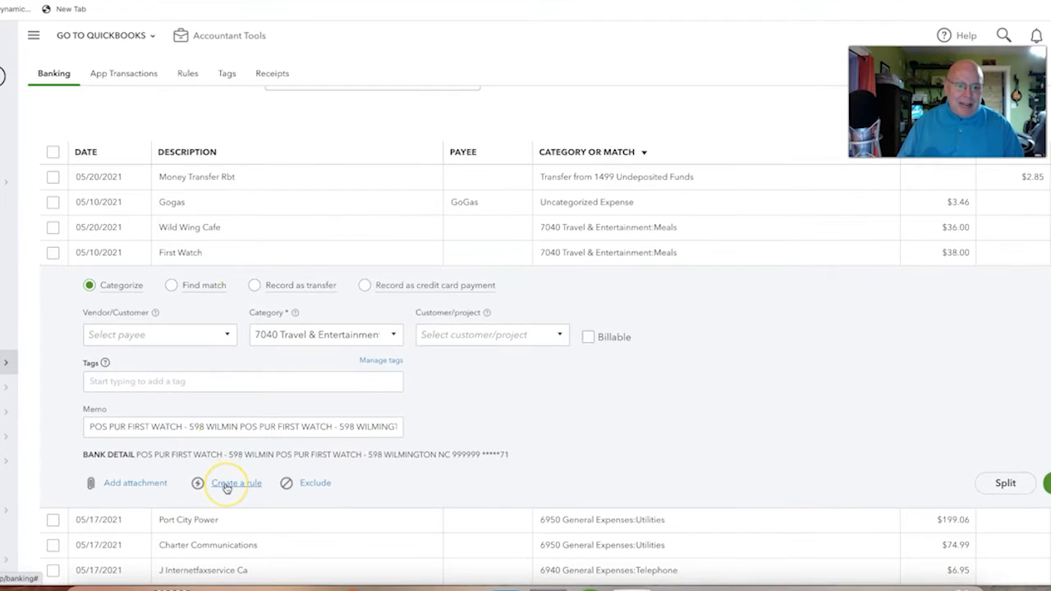
left_click(226, 485)
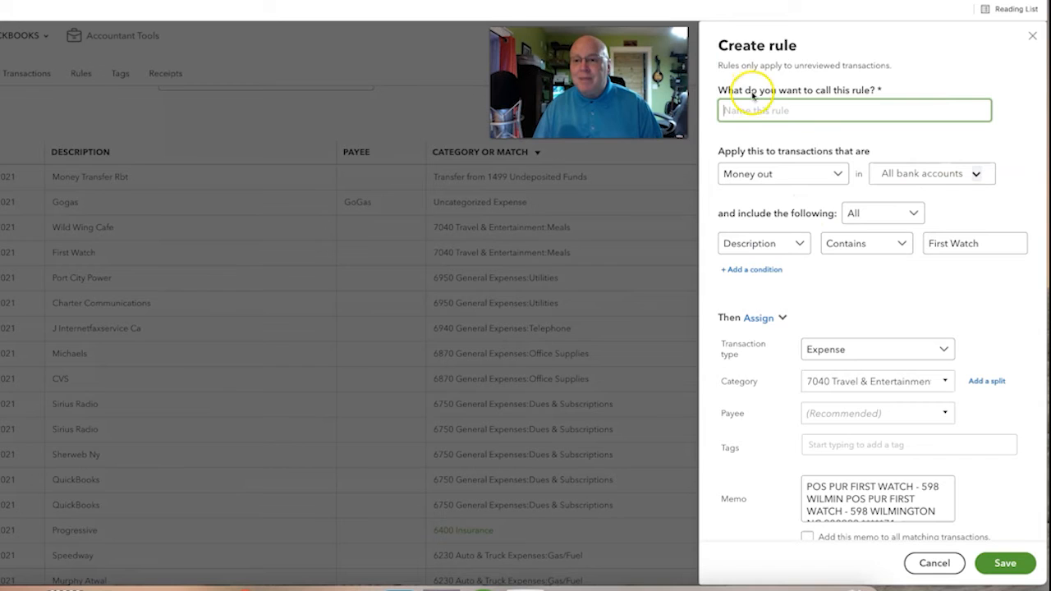
left_click_drag(990, 238, 910, 242)
key("ctrl+c")
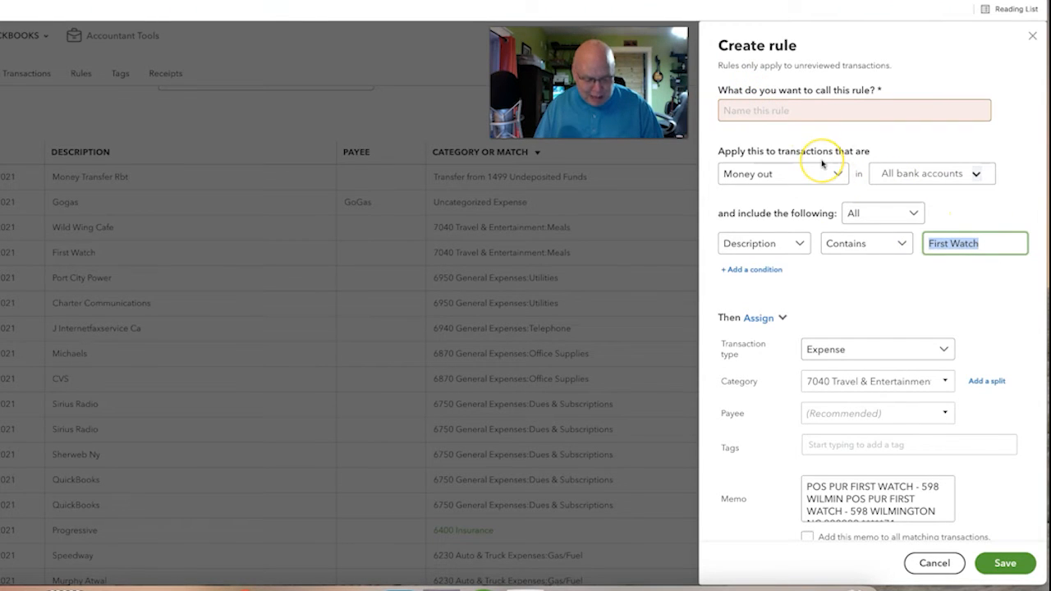
left_click(817, 115)
key("ctrl+v")
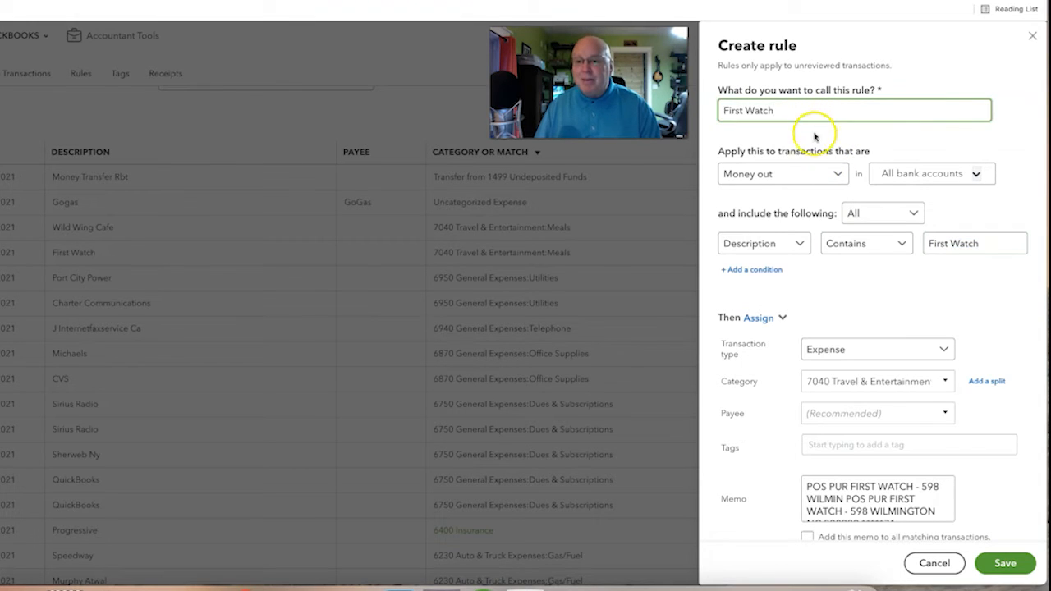
- Check that the rule assigns the Expense transaction type and the 7040 Travel & Entertainment:Meals category
left_click(855, 348)
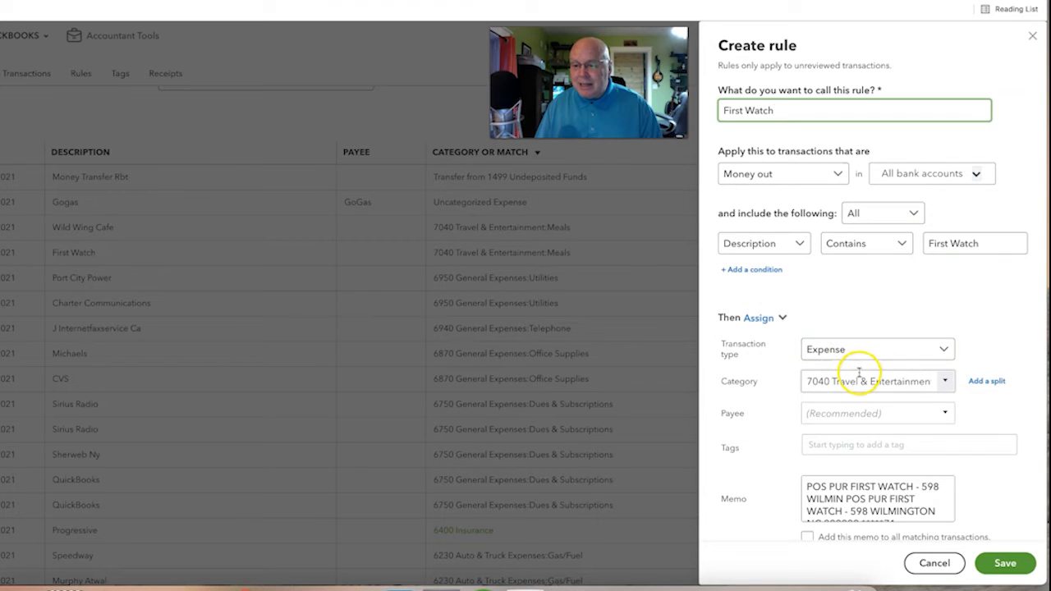
left_click(860, 379)
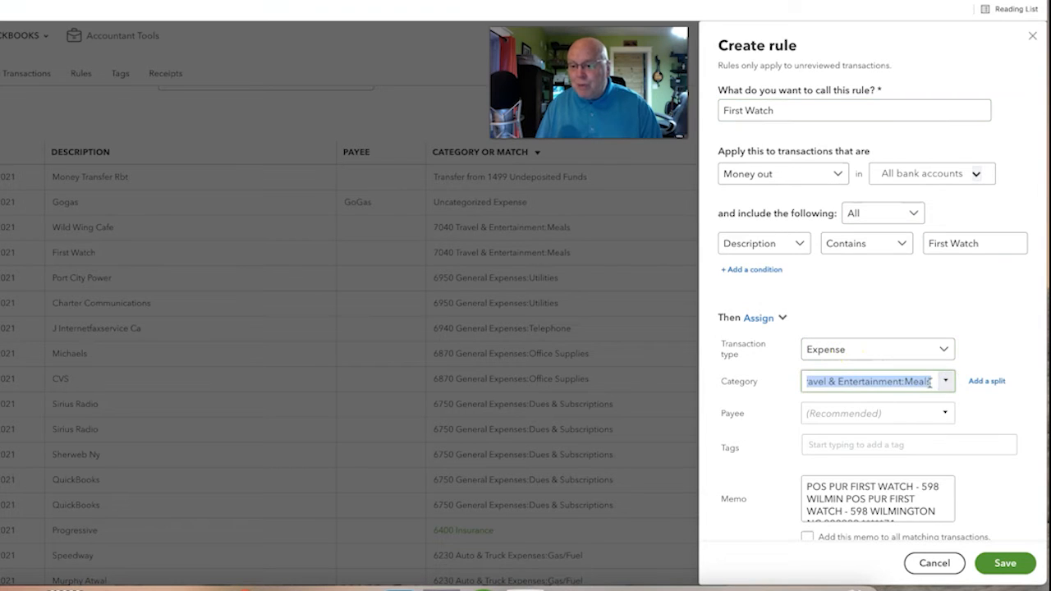
left_click(934, 383)
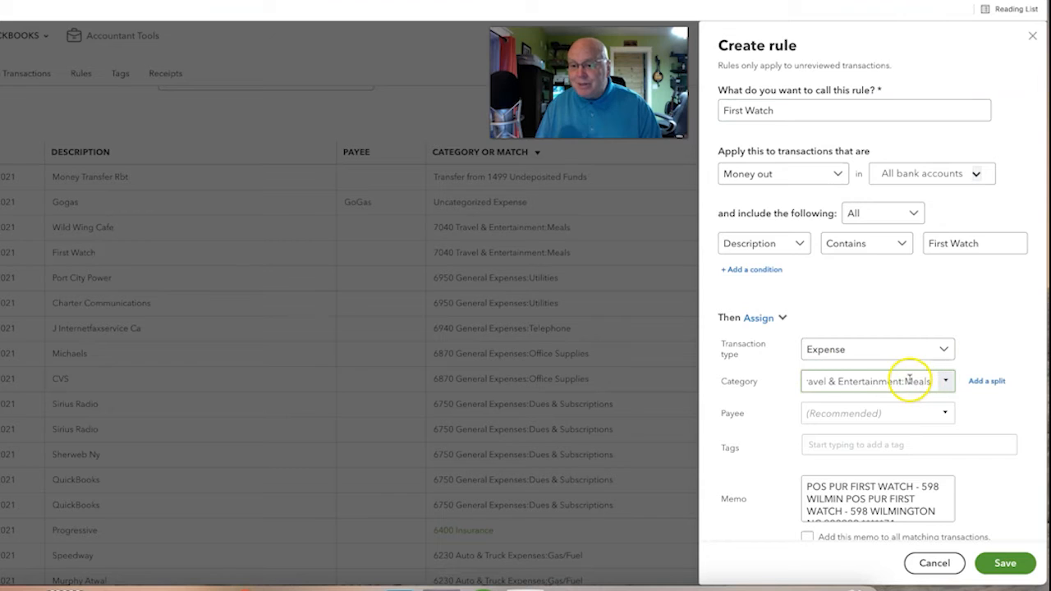
- Add First Watch as a new payee name of type Vendor from within the rule and save it
left_click(866, 413)
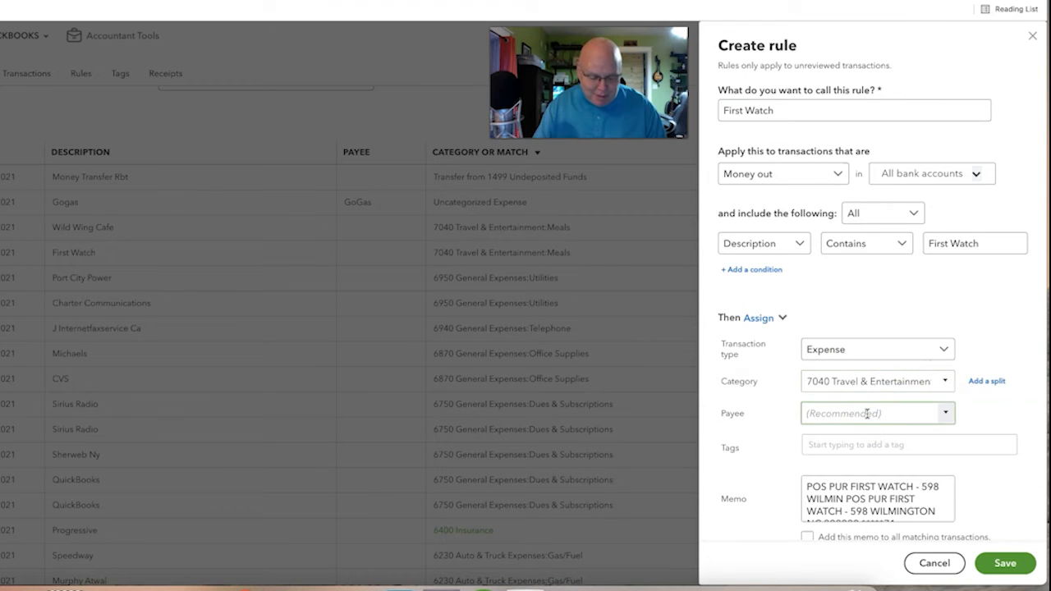
type("Fir")
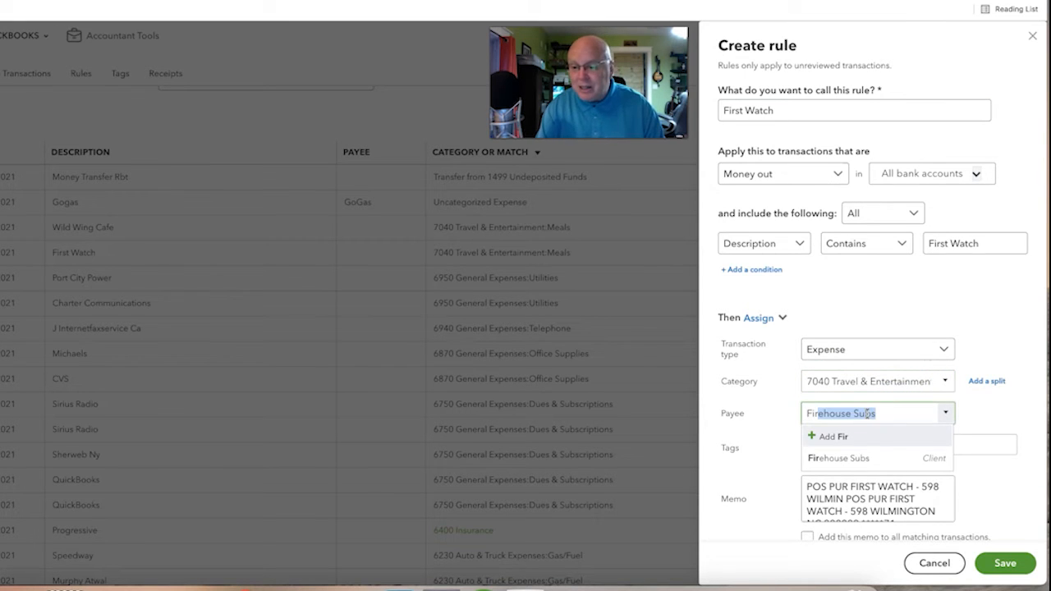
type("st")
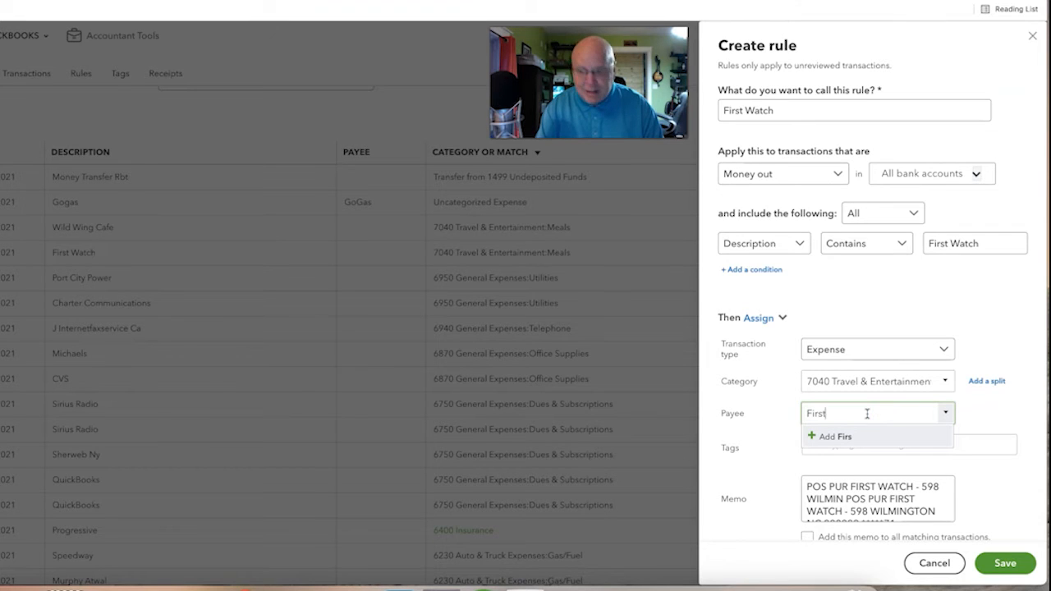
type(" Watch")
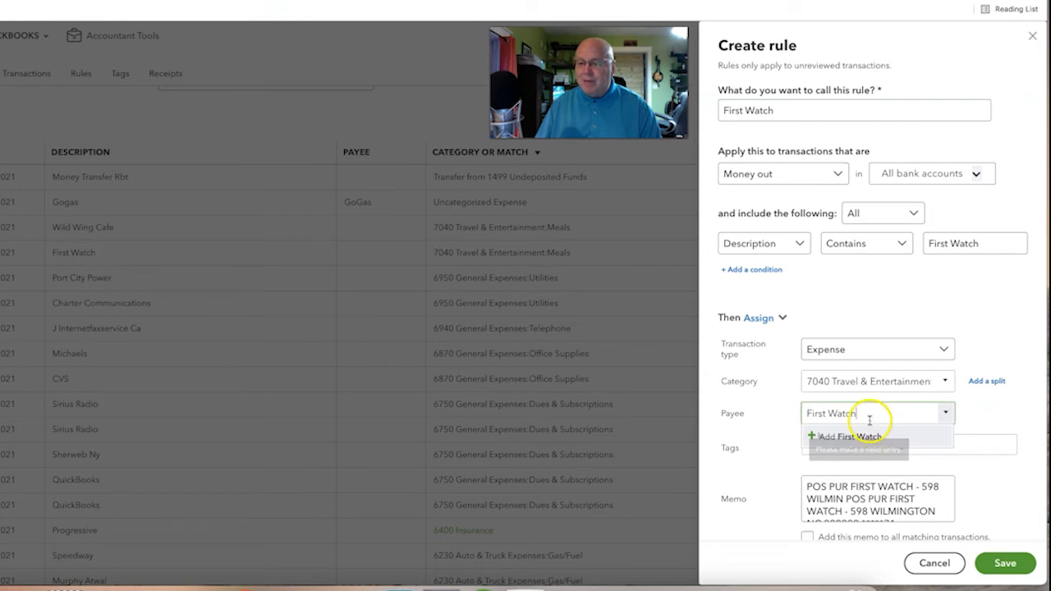
left_click(863, 441)
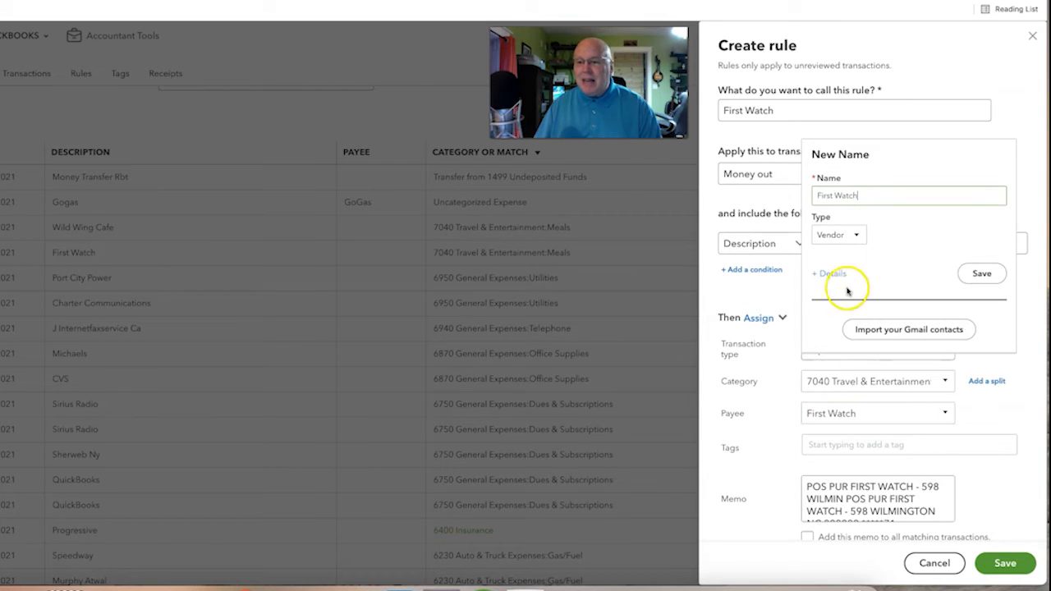
left_click(841, 238)
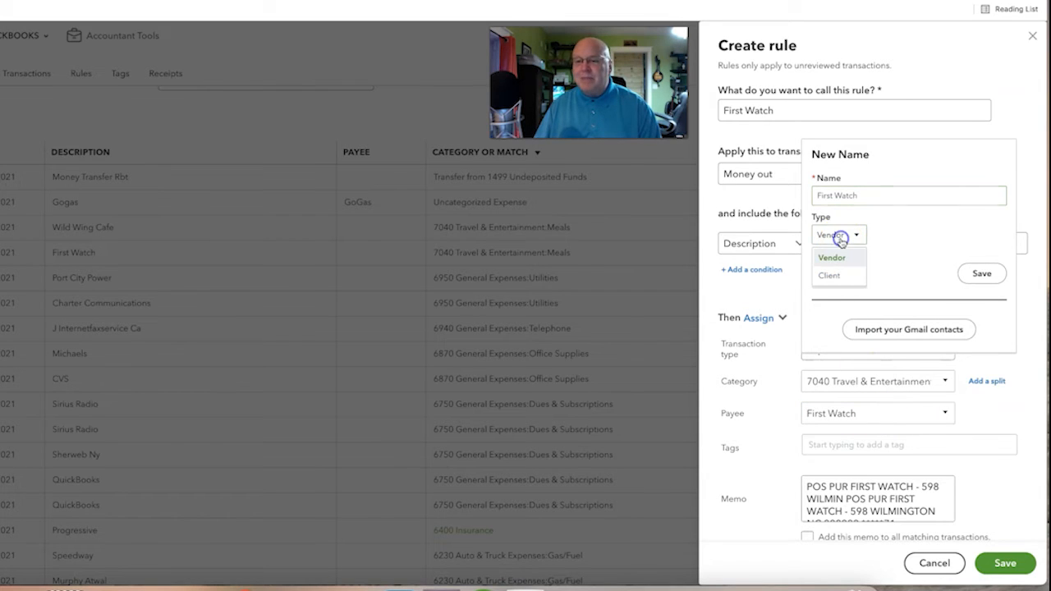
left_click(859, 261)
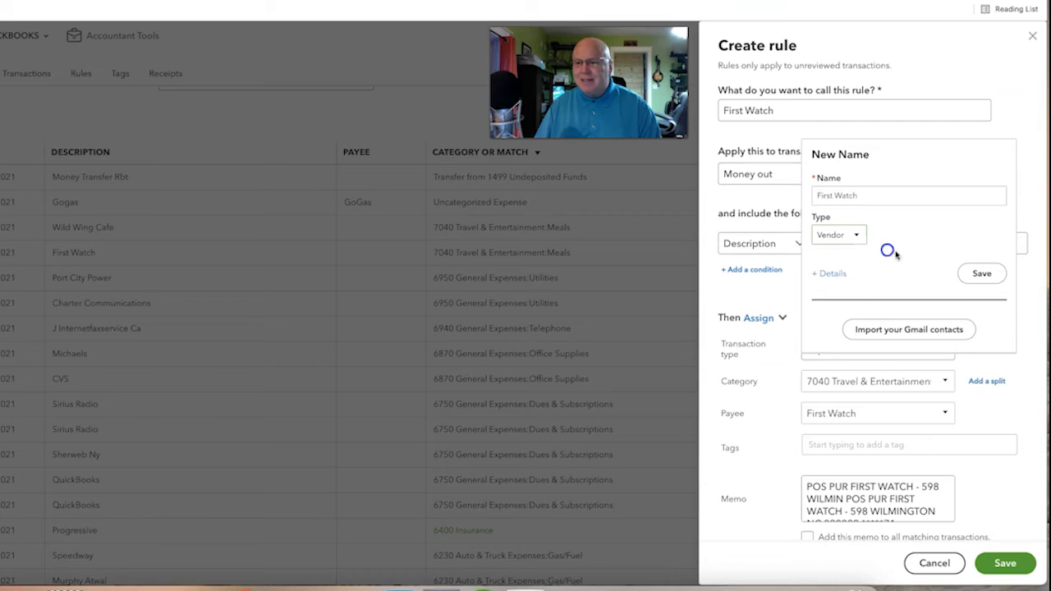
left_click(982, 273)
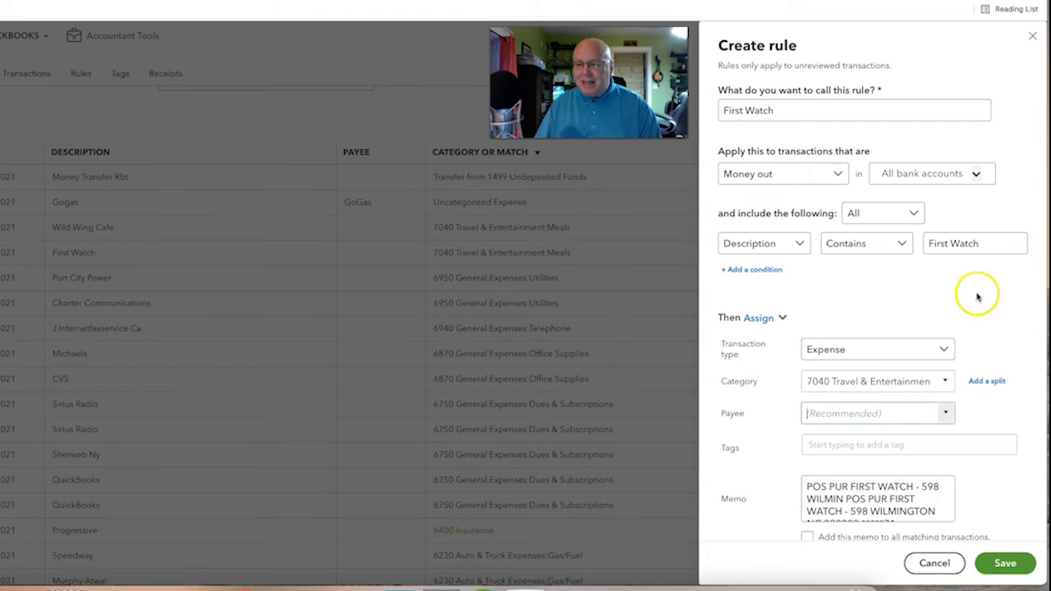
- Assign the existing First Watch vendor as the rule's payee
left_click(890, 415)
type("First Watch")
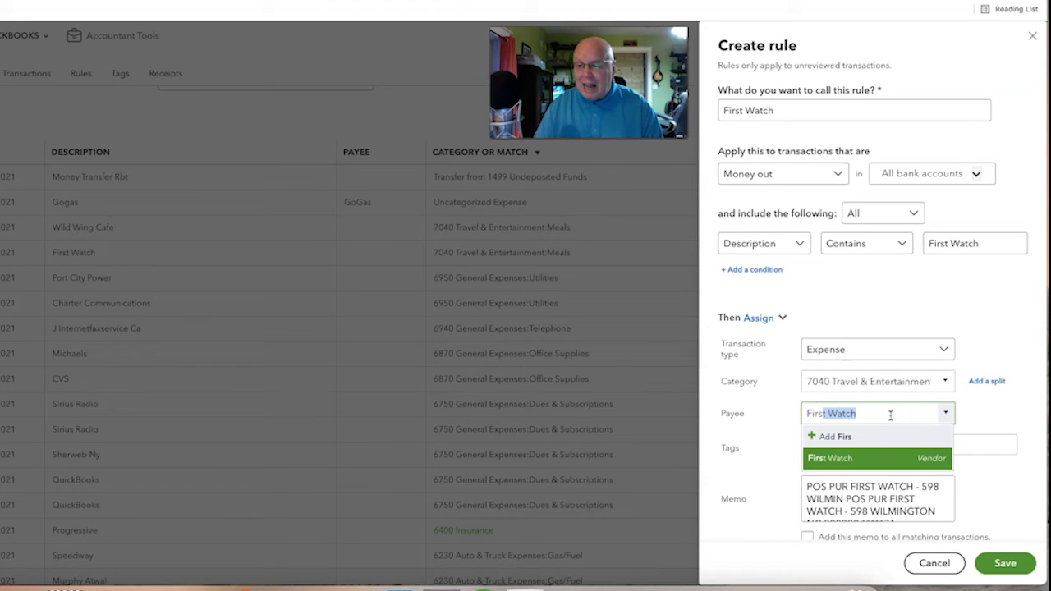
left_click(857, 458)
left_click(835, 415)
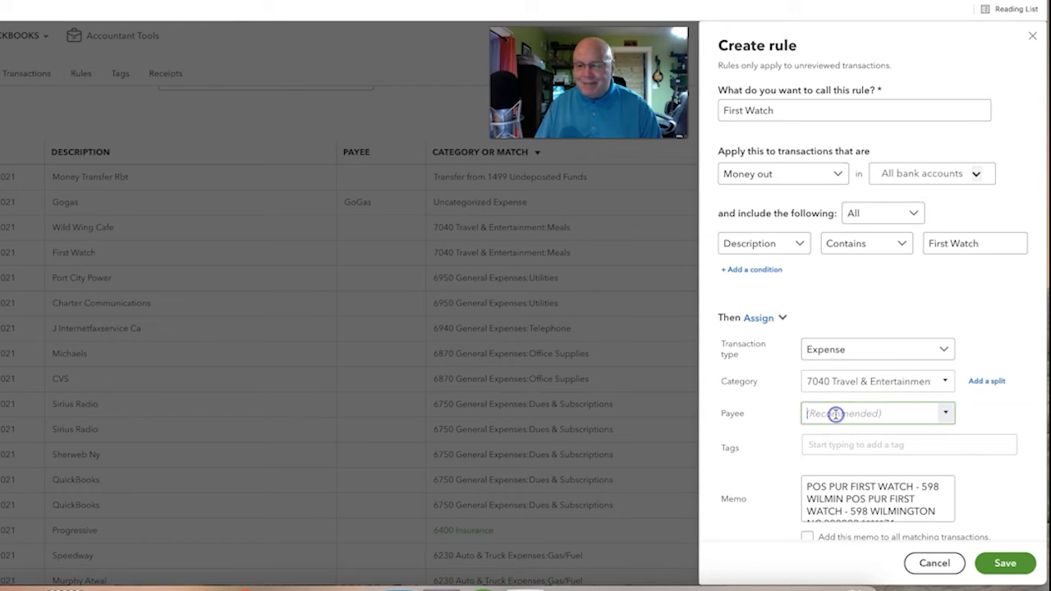
type("First Watch")
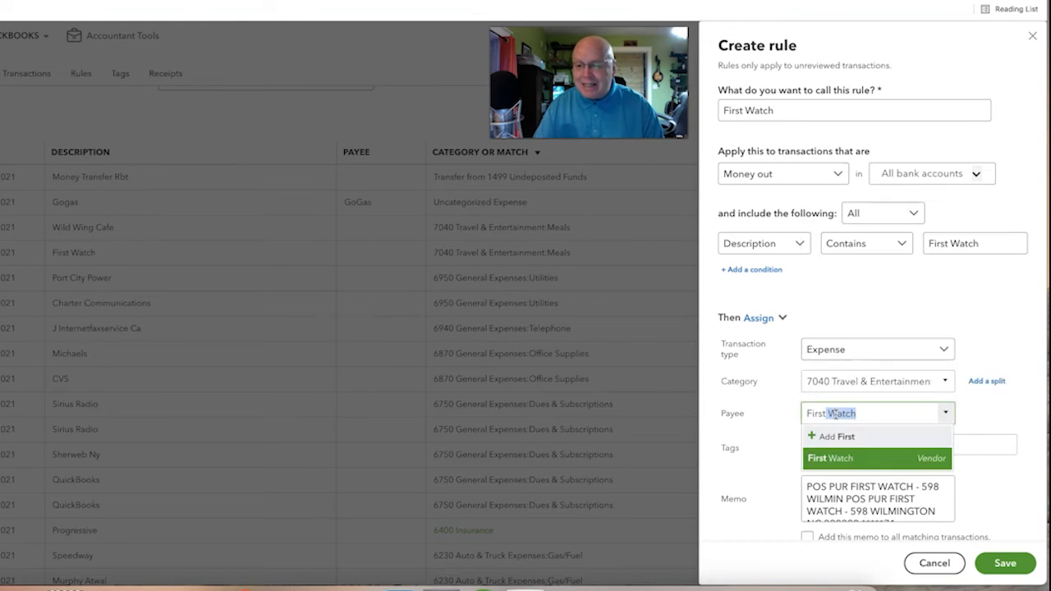
key("Tab")
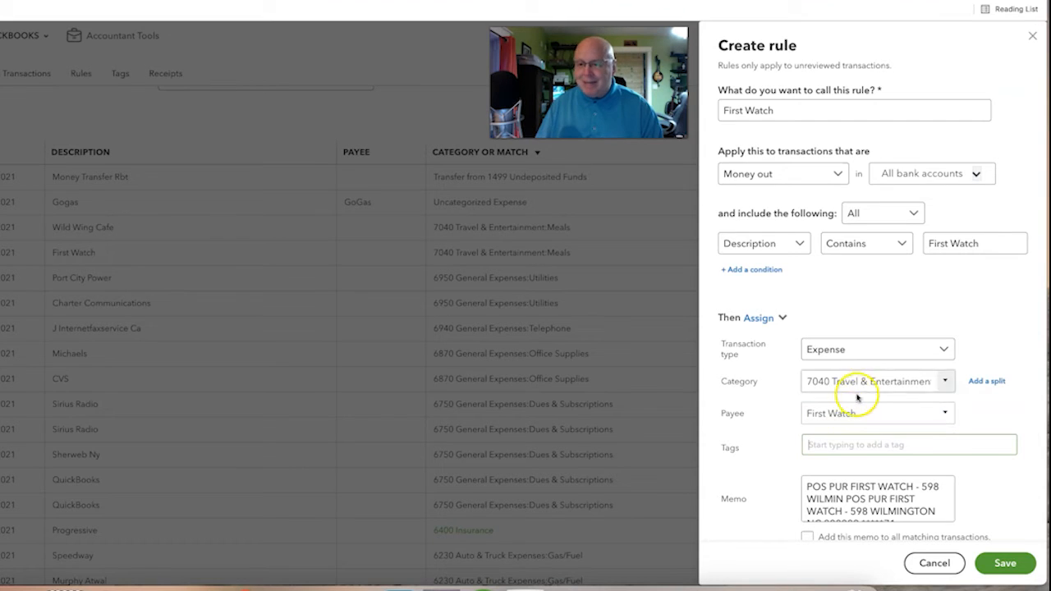
left_click(866, 413)
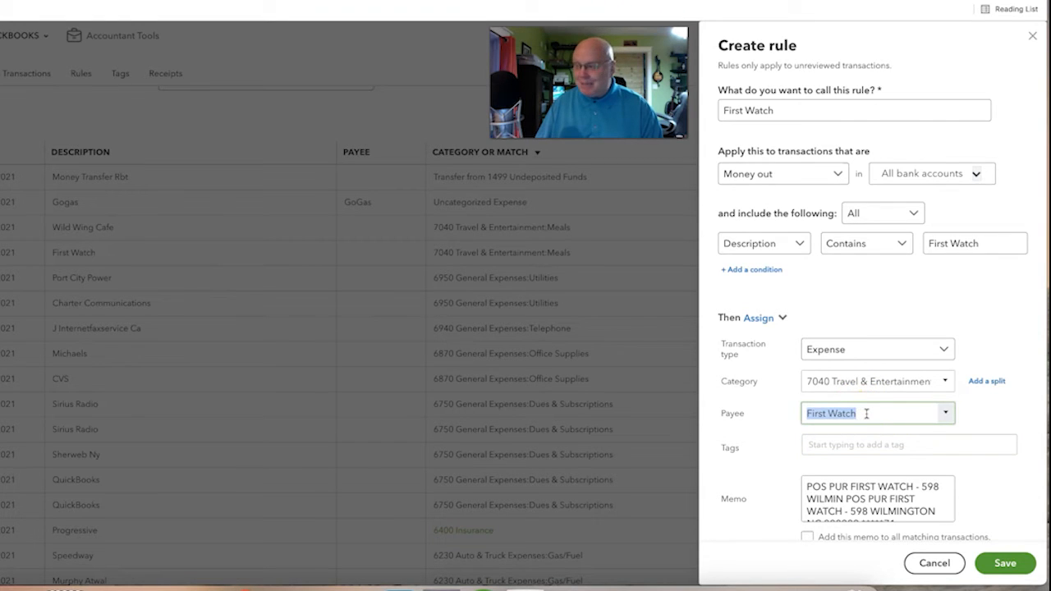
- Replace the rule's memo with Business Meal, leave auto-add off and save the First Watch rule
left_click(831, 490)
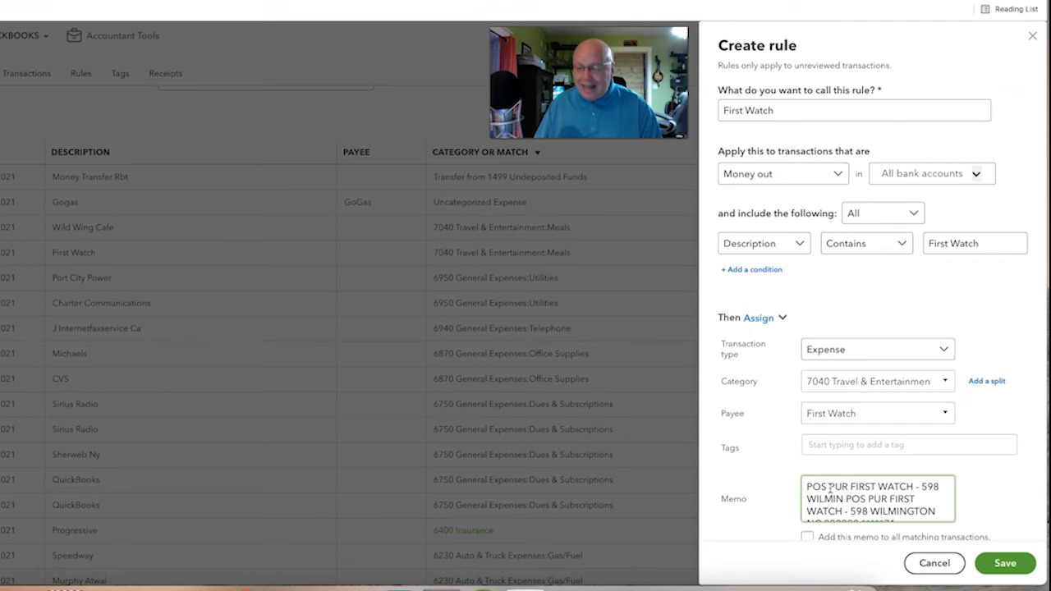
key("ctrl+a")
type("B")
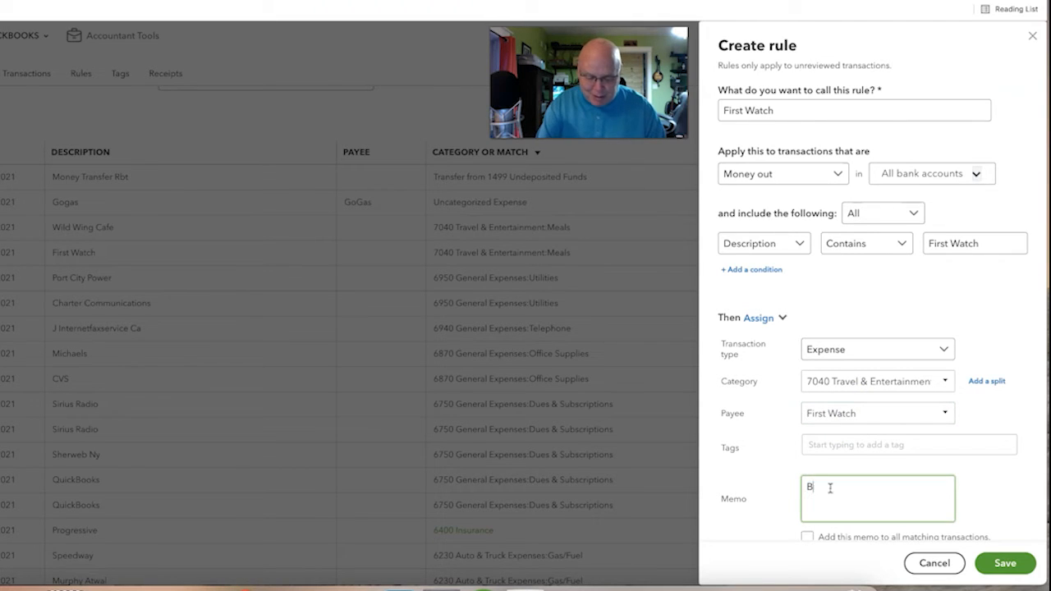
type("usiness Meal")
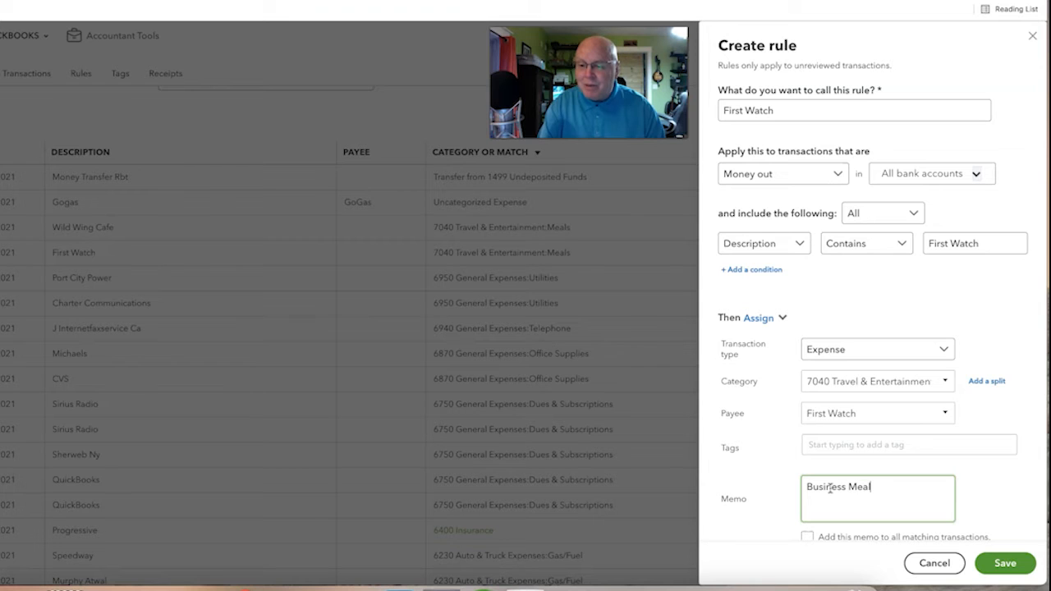
scroll(877, 440, "down", 3)
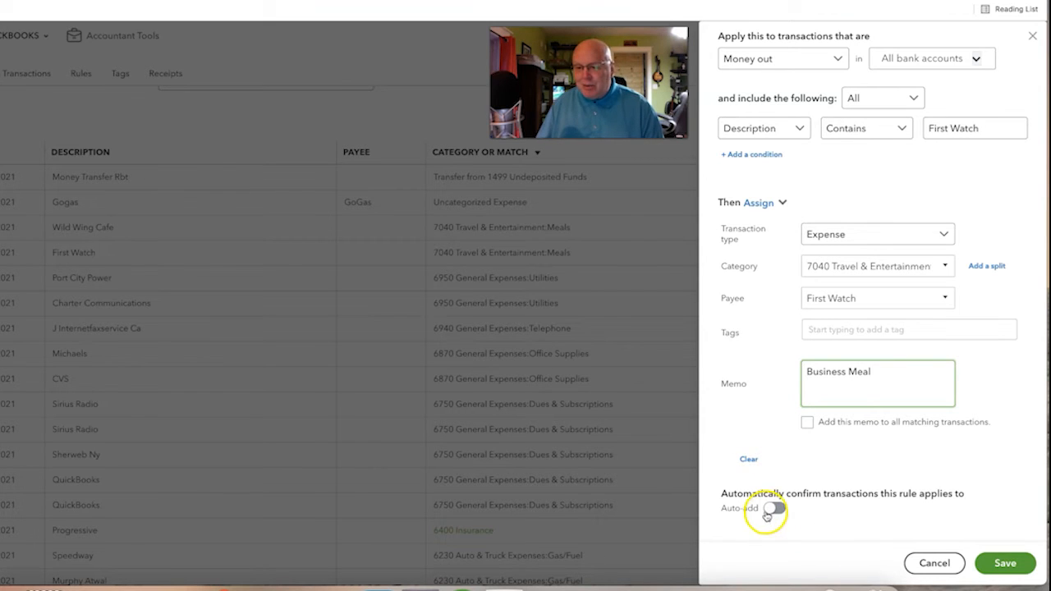
left_click(1001, 564)
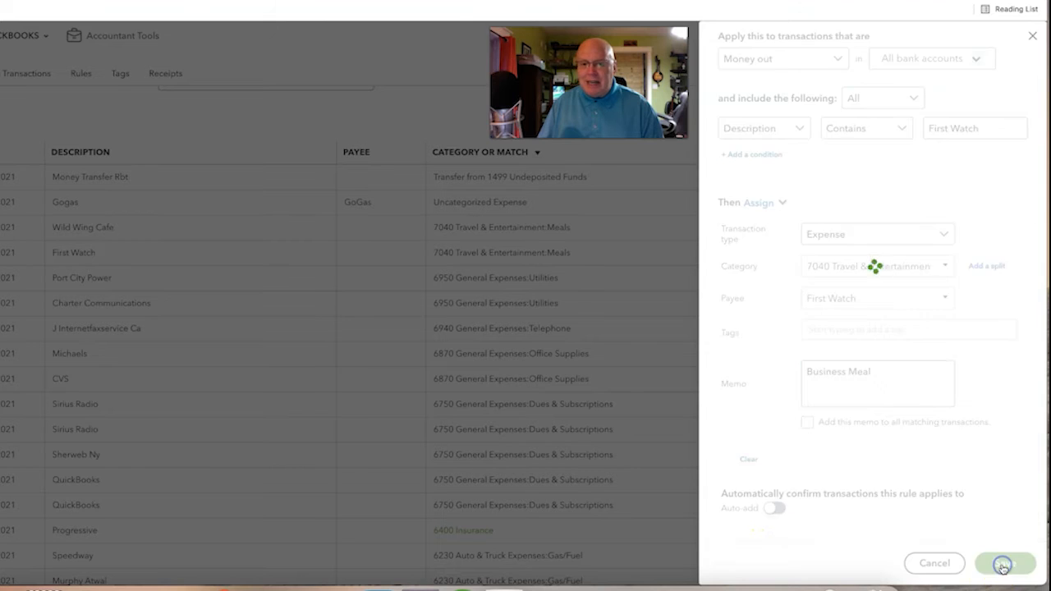
- Find the First Watch transaction among the rule-matched entries in the review list and open its details
scroll(435, 359, "down", 5)
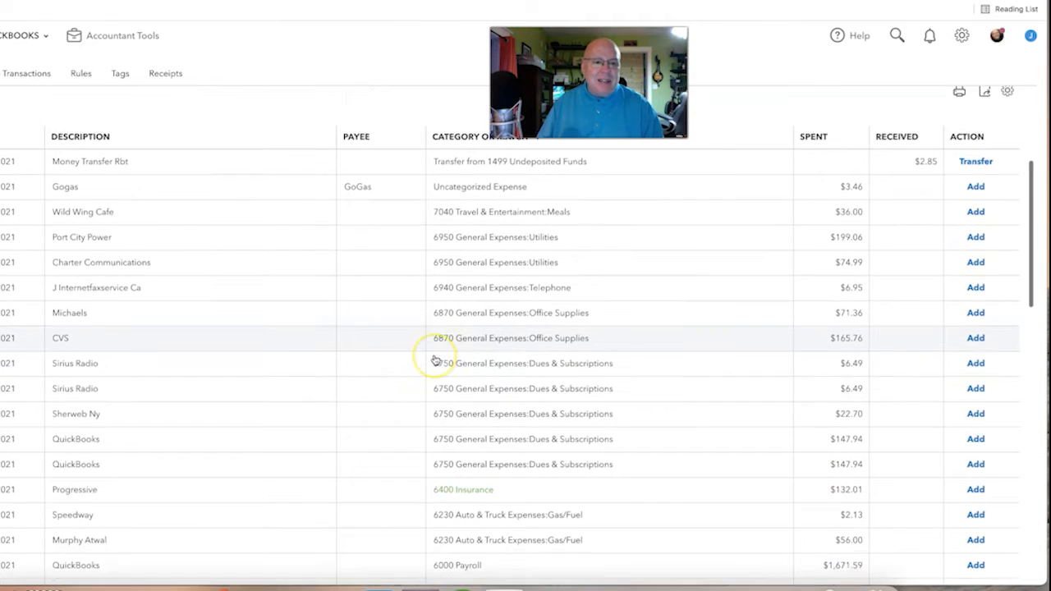
scroll(435, 359, "down", 5)
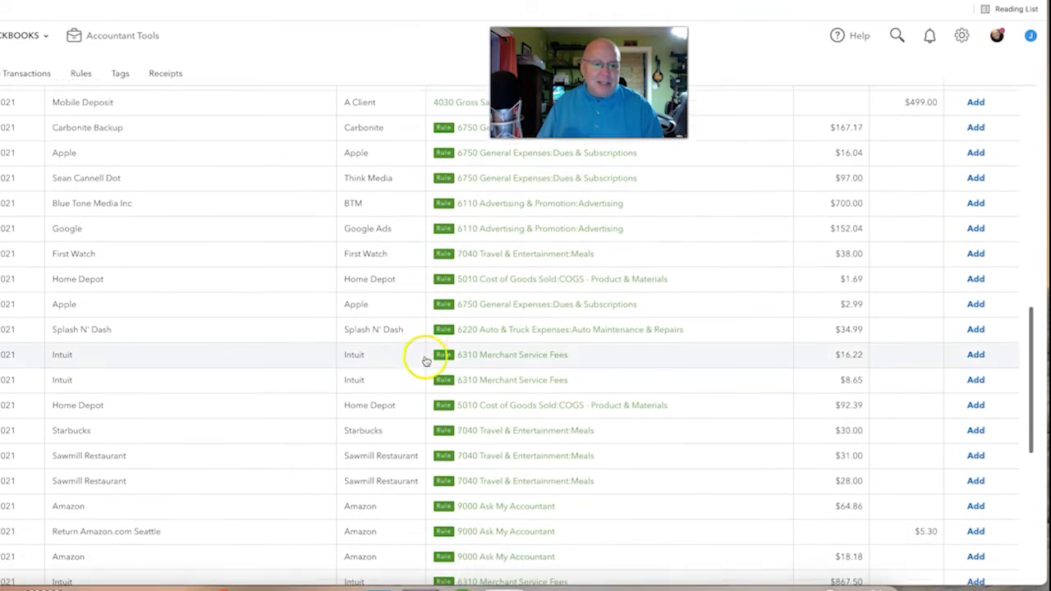
scroll(282, 362, "down", 5)
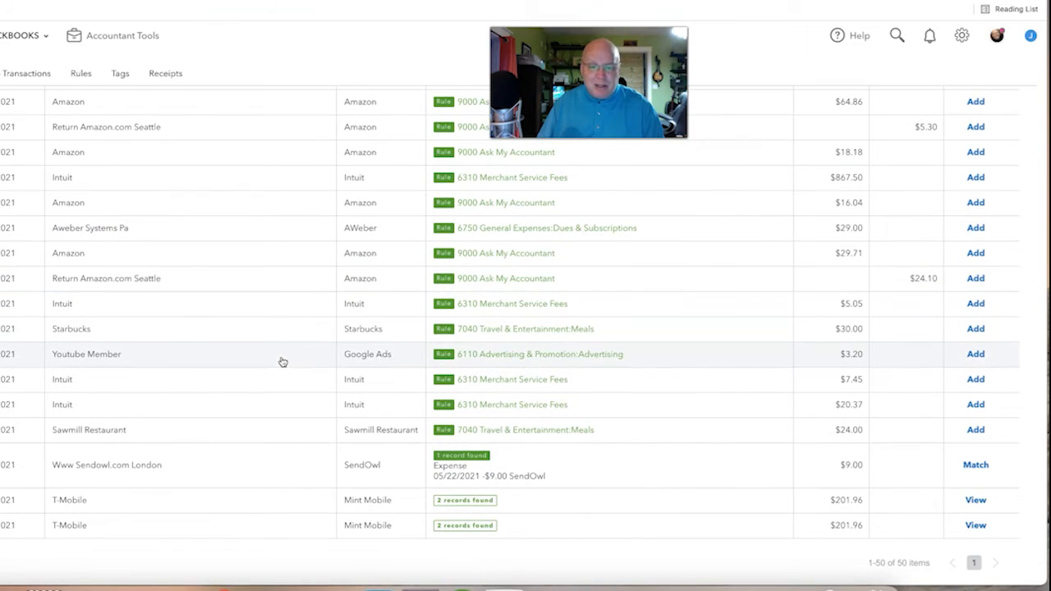
scroll(282, 362, "up", 3)
scroll(282, 362, "up", 5)
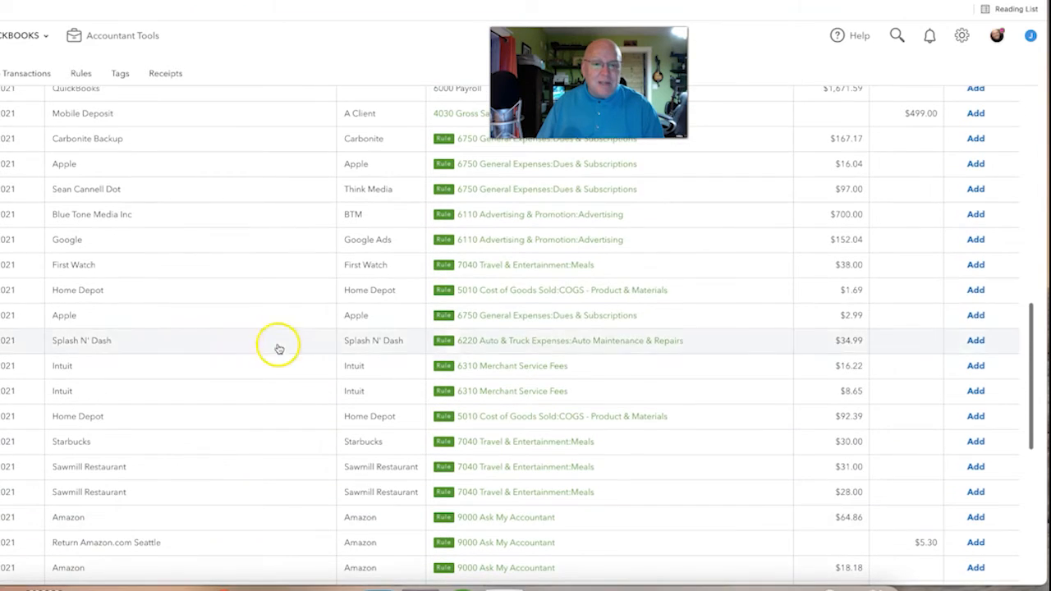
left_click(219, 266)
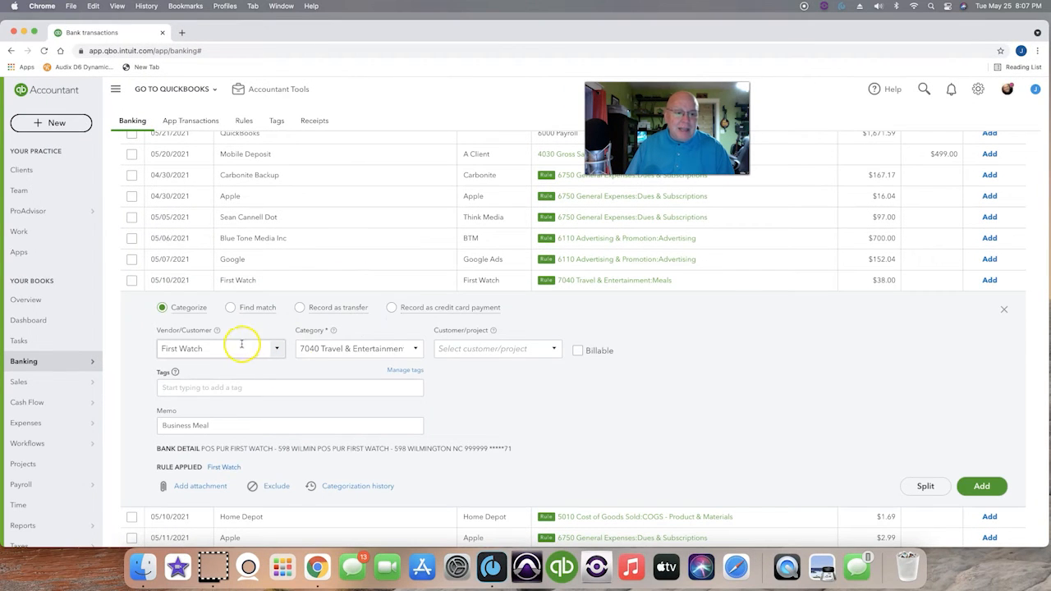
- Check the First Watch transaction's category, memo and tags, and add it to the books
left_click(371, 349)
left_click_drag(371, 349, 425, 354)
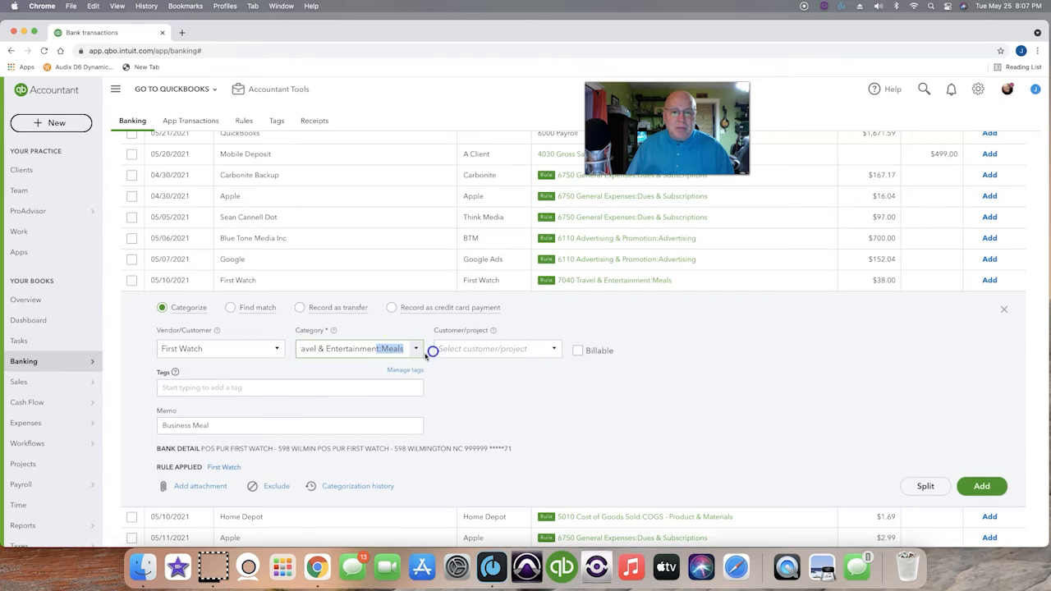
left_click(219, 425)
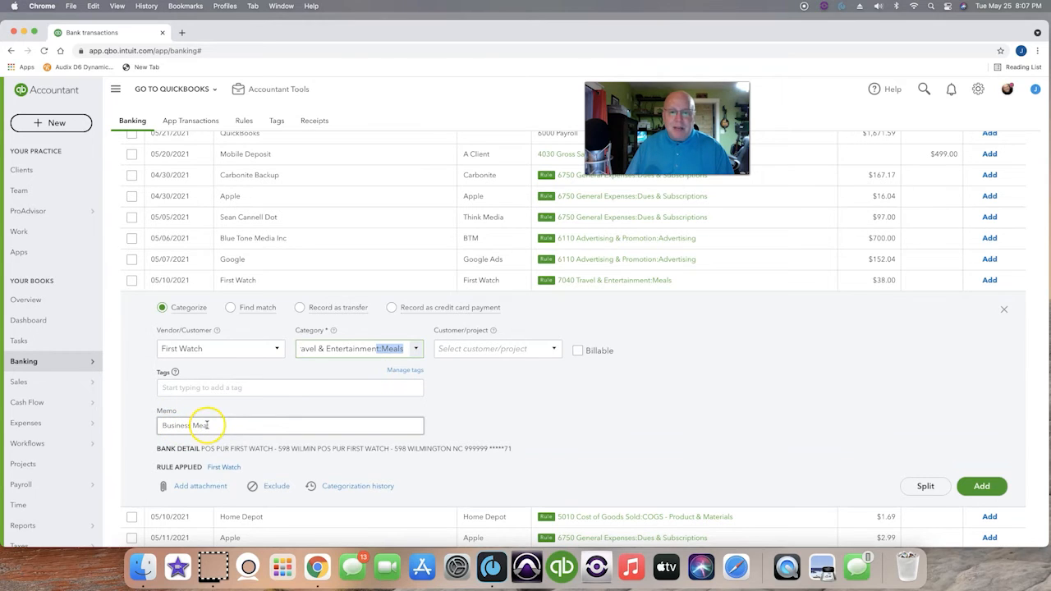
left_click(225, 389)
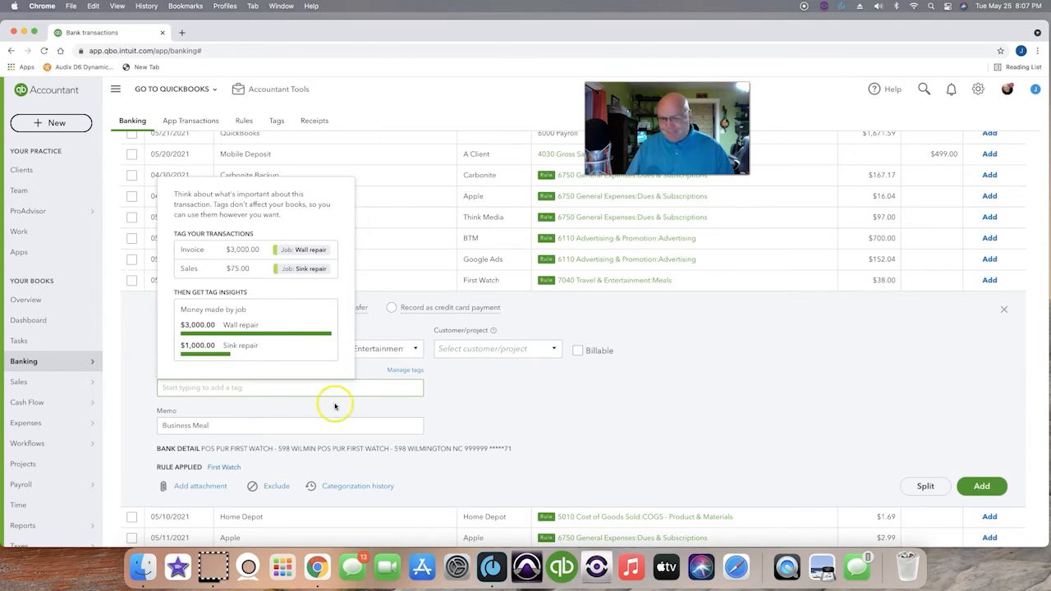
left_click(456, 400)
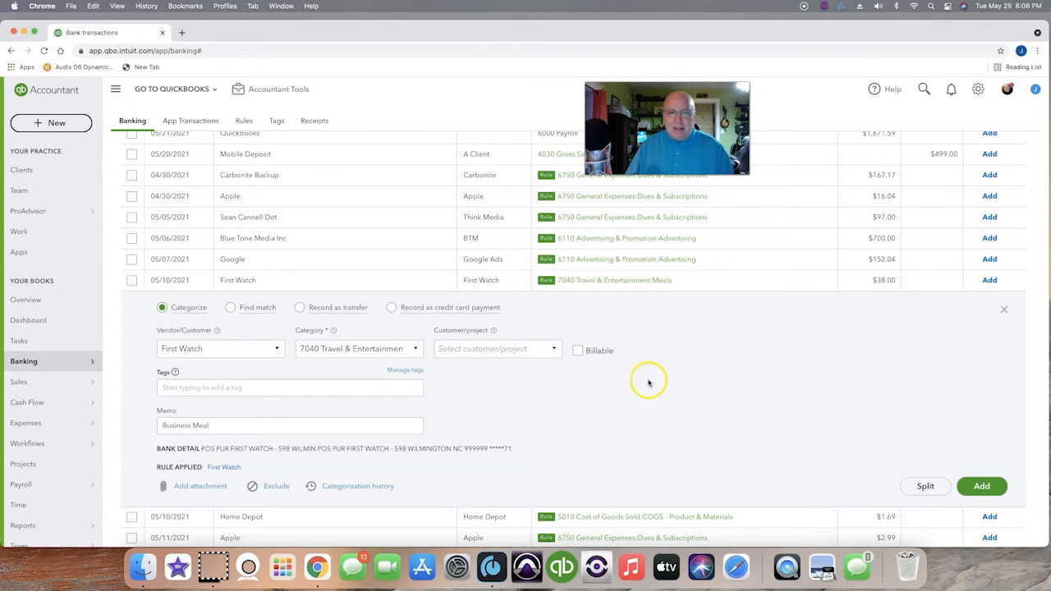
left_click(981, 488)
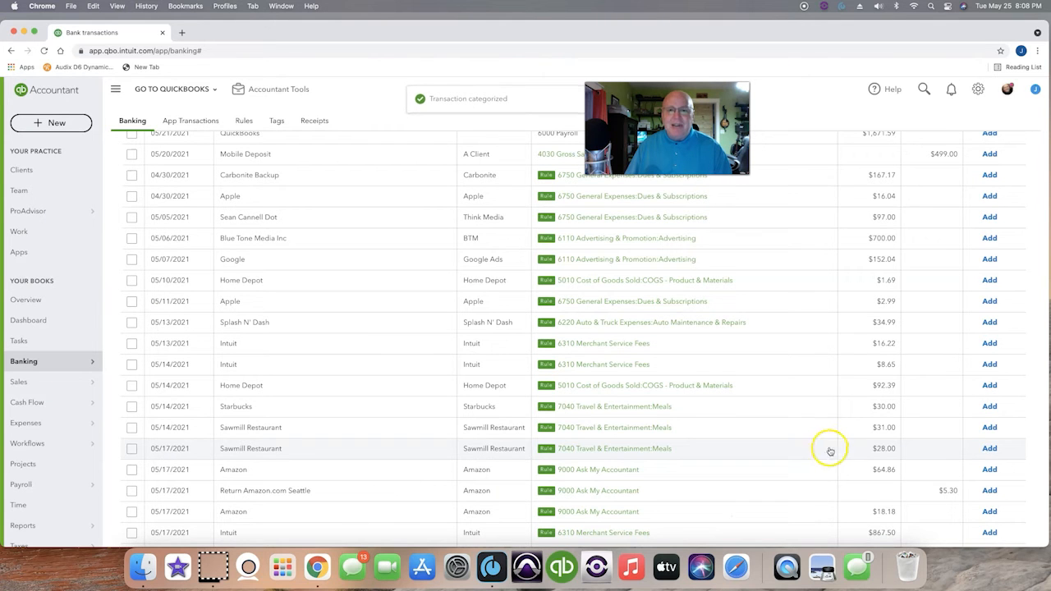
- Look through the remaining transactions for review, comparing entries that have a rule applied with those that do not
scroll(398, 374, "down", 1)
scroll(397, 373, "up", 10)
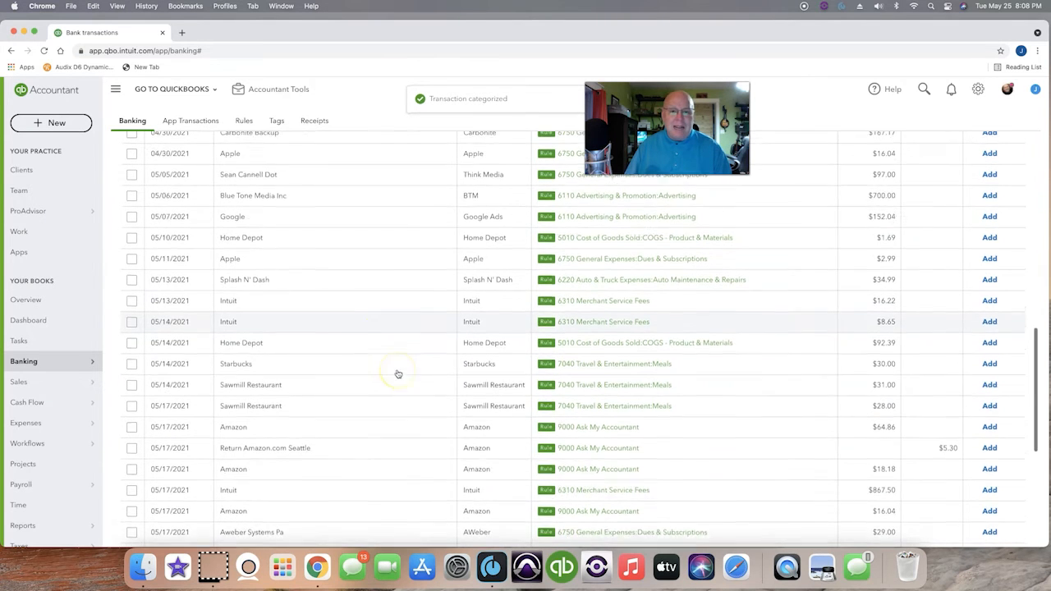
scroll(396, 375, "up", 3)
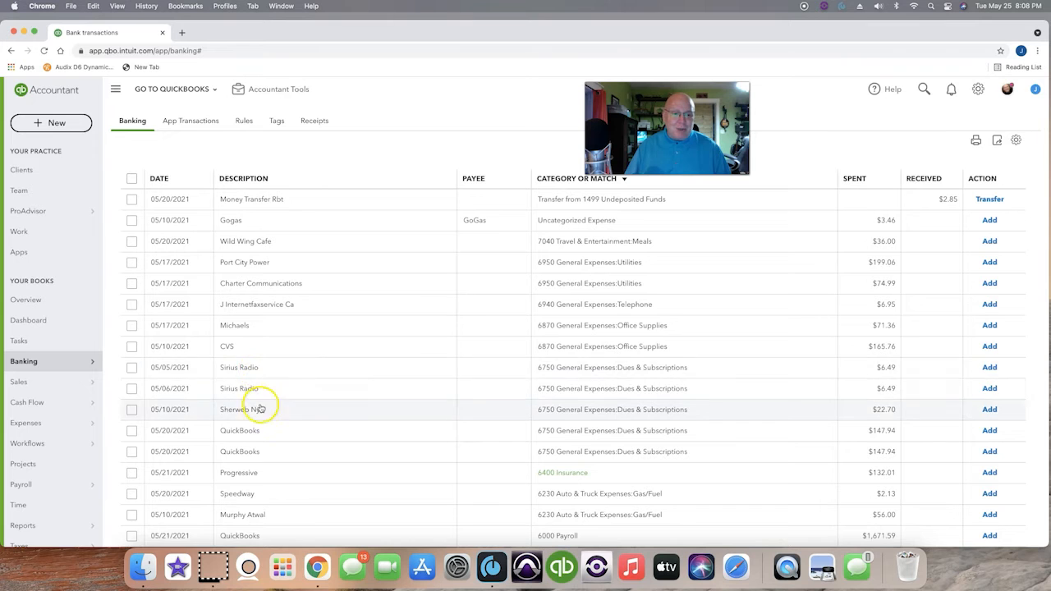
scroll(282, 404, "down", 5)
scroll(287, 380, "up", 1)
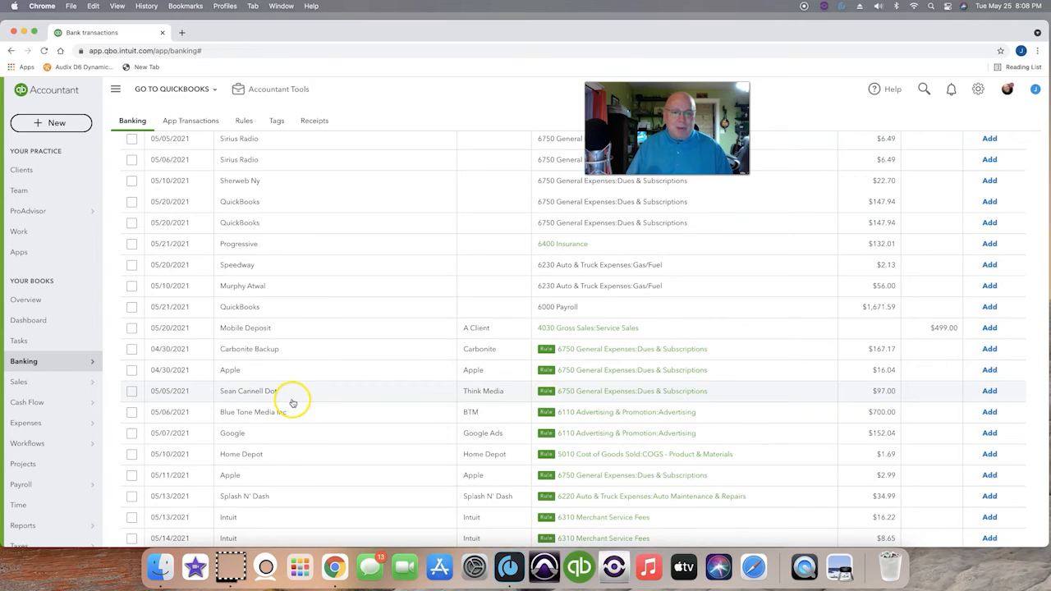
scroll(290, 407, "up", 2)
scroll(293, 404, "down", 3)
scroll(293, 404, "down", 5)
scroll(291, 404, "up", 13)
scroll(290, 405, "up", 2)
scroll(292, 403, "down", 3)
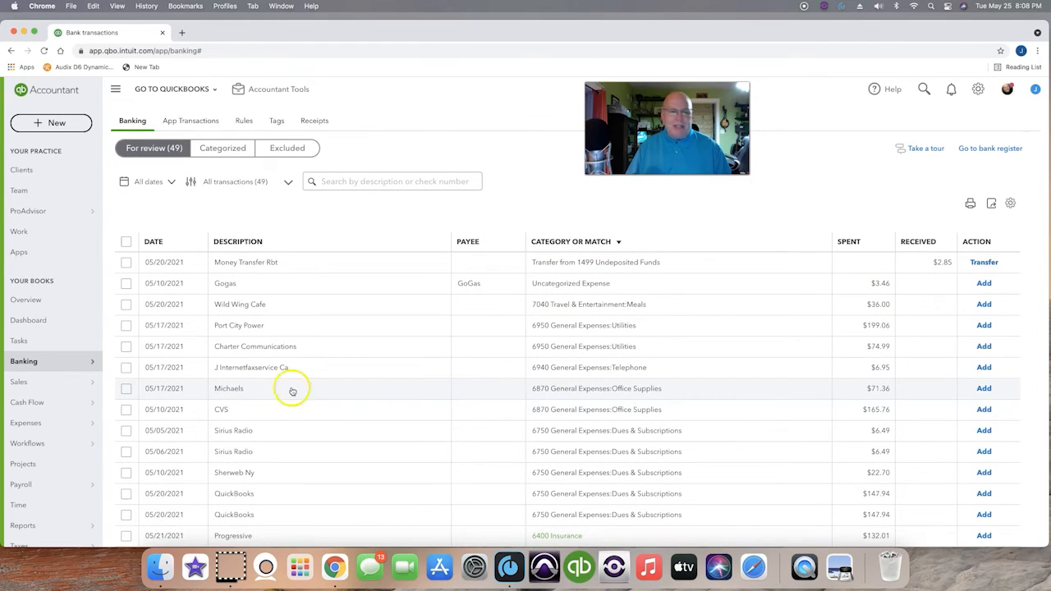
- Open the Progressive transaction and add Progressive as a new payee for it
scroll(283, 336, "down", 4)
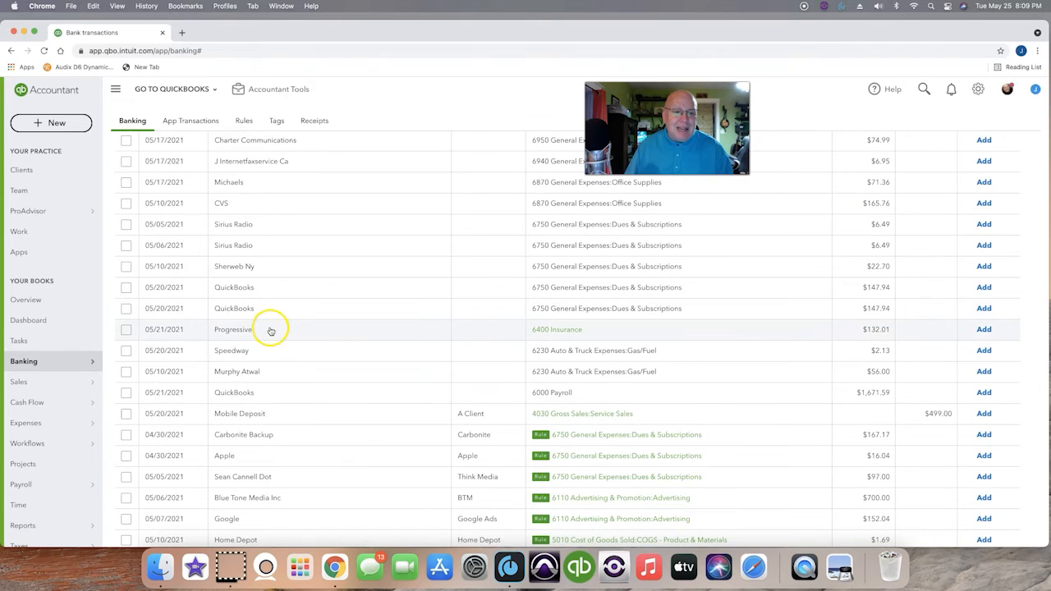
left_click(271, 329)
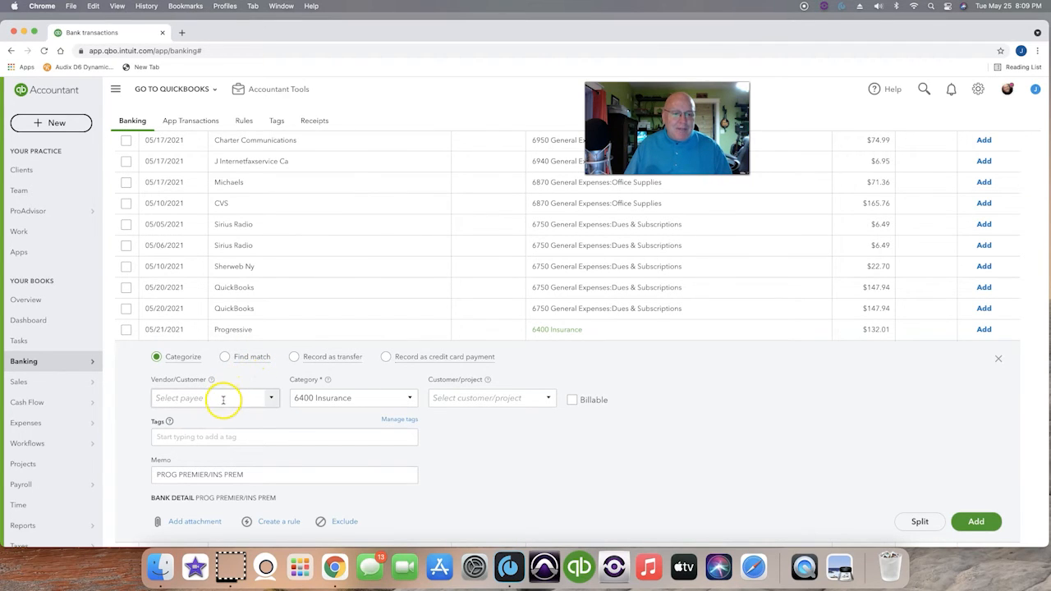
type("P")
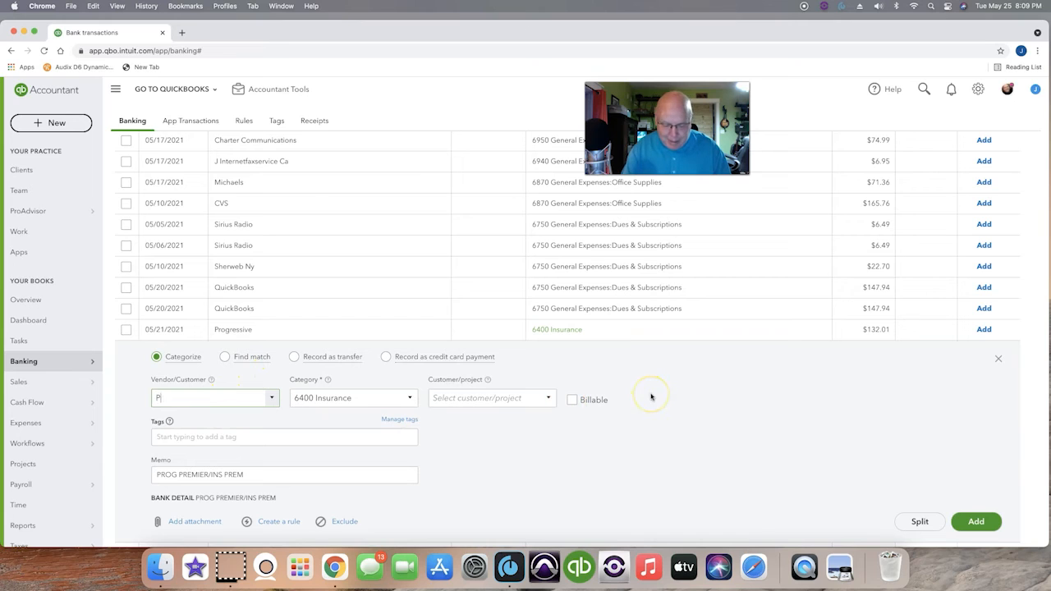
type("rogressive")
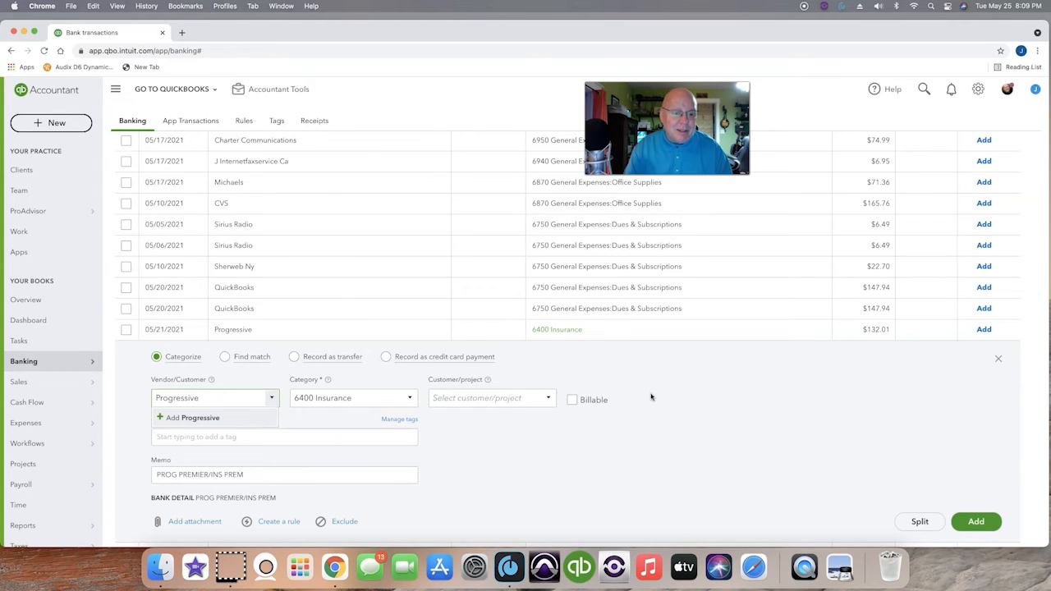
key("Return")
key("Return")
key("Tab")
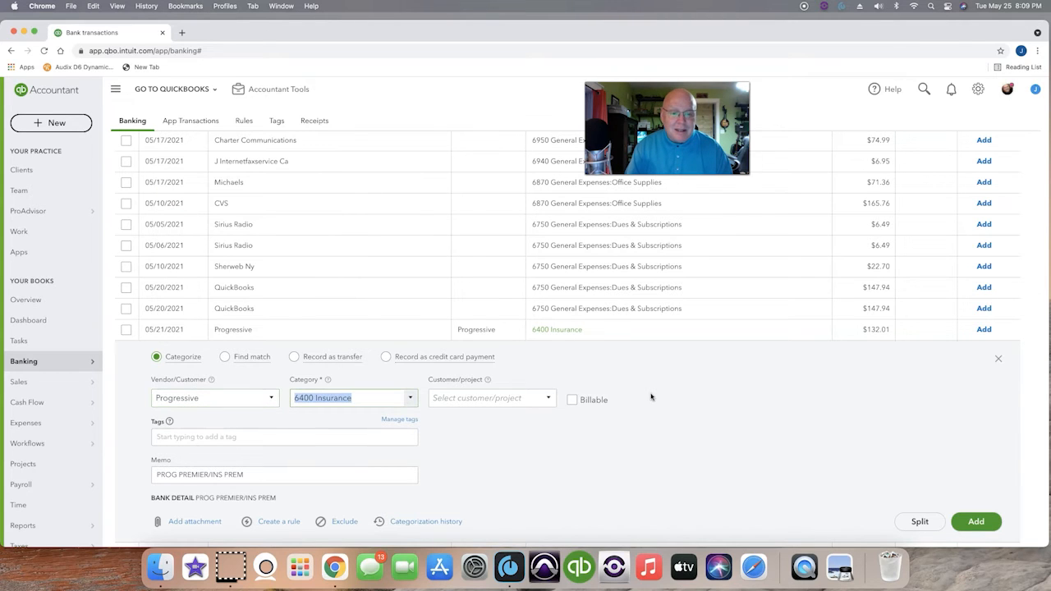
- Categorize the Progressive transaction as 6210 Auto & Truck Insurance with the memo Auto Insurance, and add it to the books
type("auto")
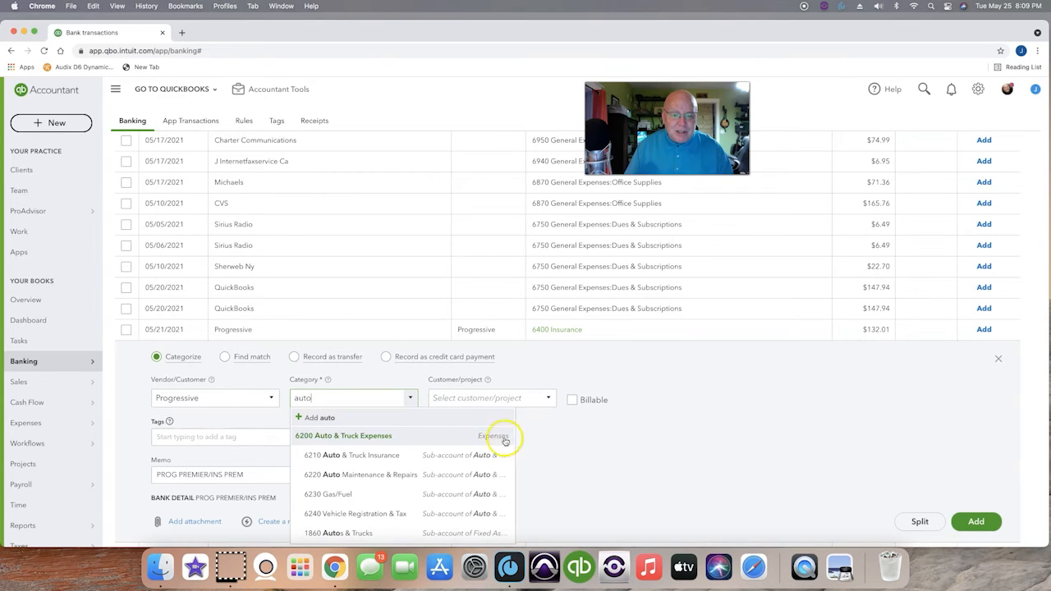
left_click(391, 454)
left_click_drag(251, 475, 143, 473)
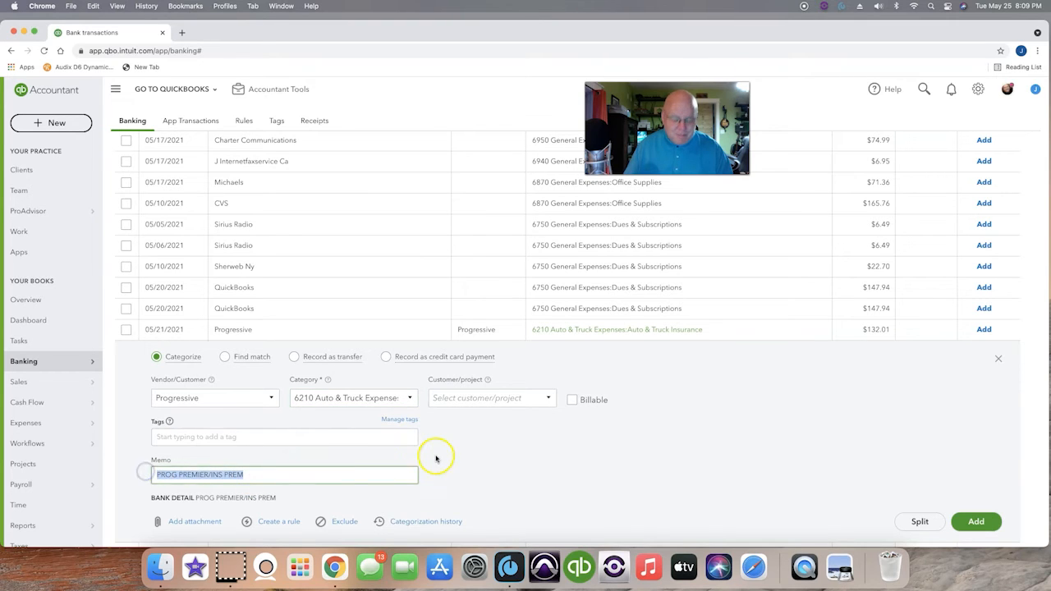
type("Auto Insurance")
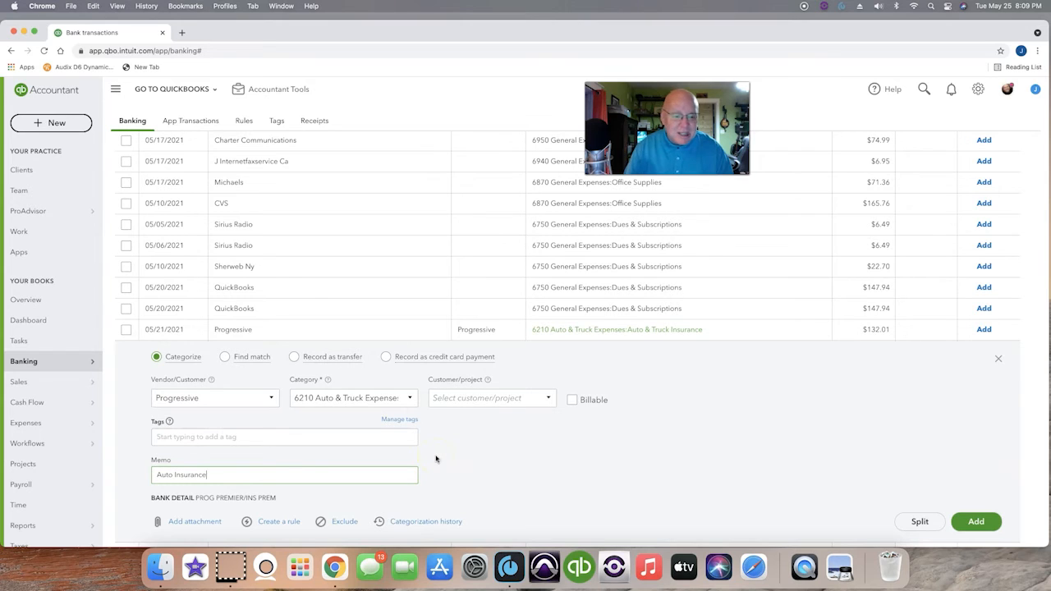
left_click(970, 522)
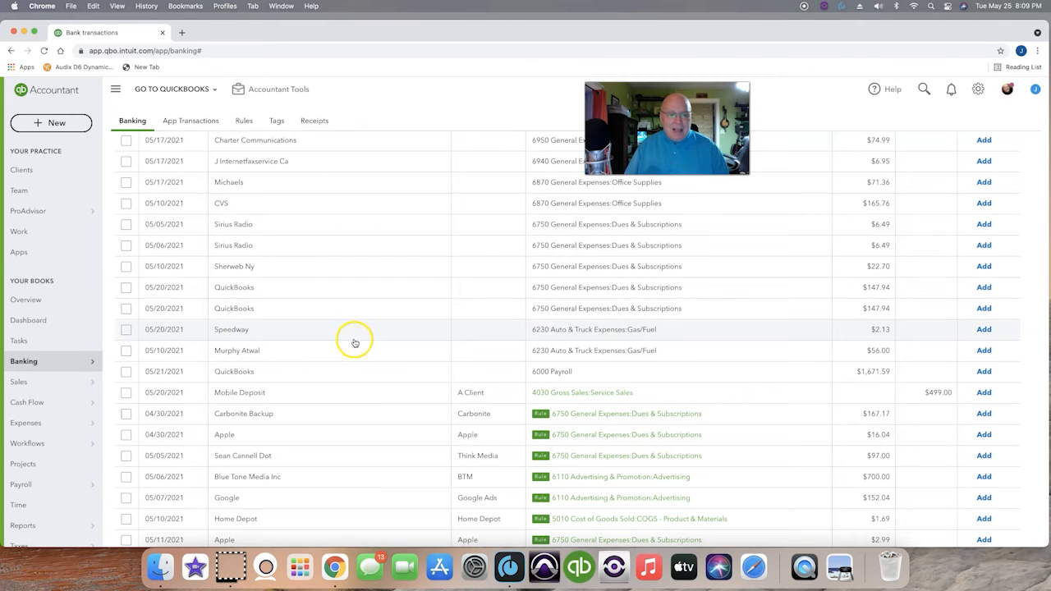
- Try sorting the transactions for review by received amount, date, description and category or match
scroll(403, 365, "up", 2)
scroll(403, 364, "down", 2)
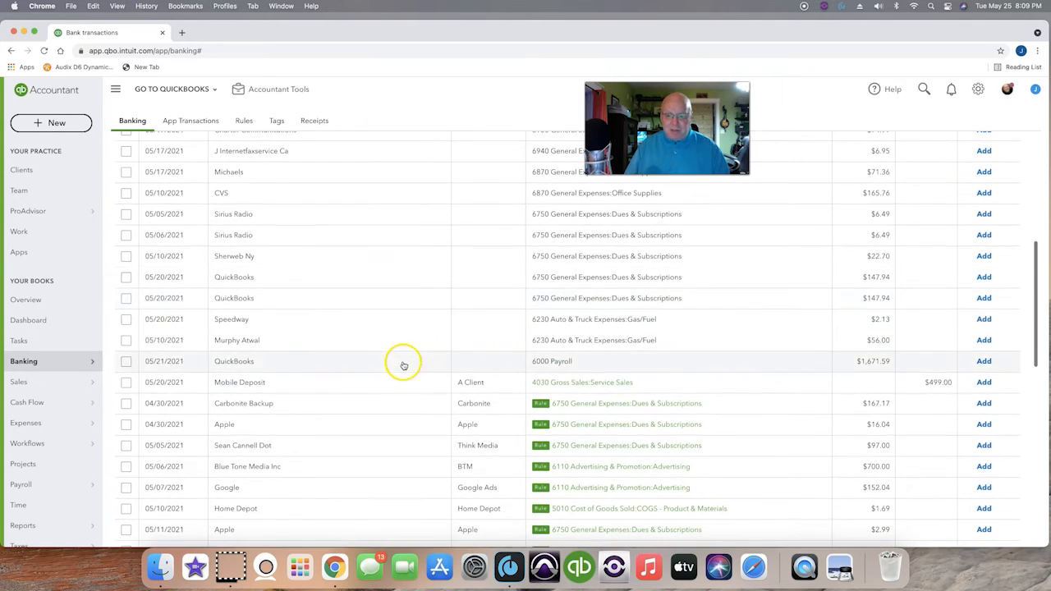
scroll(823, 359, "down", 3)
scroll(825, 363, "up", 8)
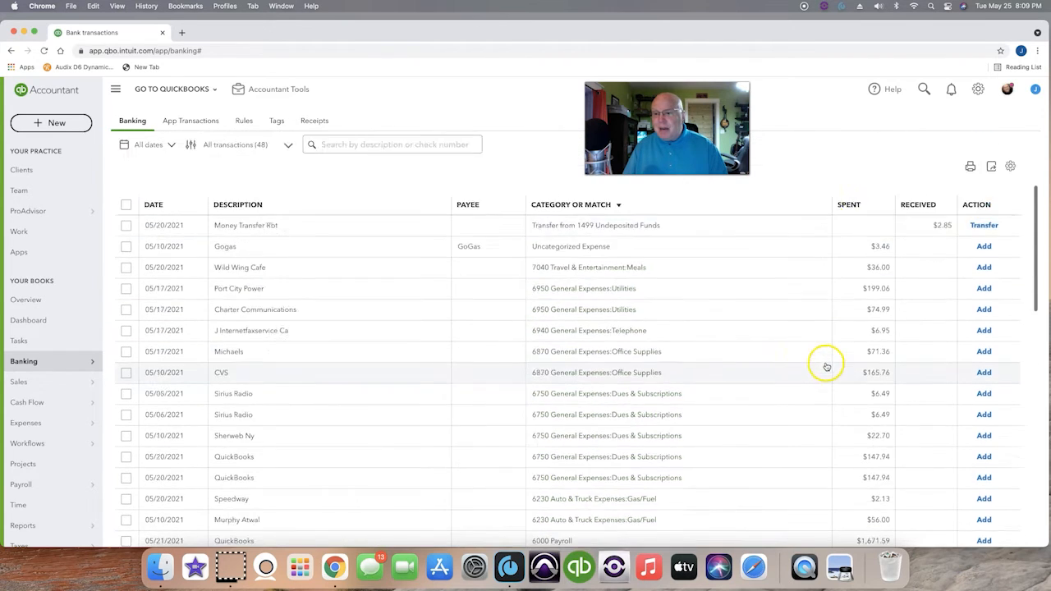
scroll(826, 366, "up", 3)
left_click(916, 379)
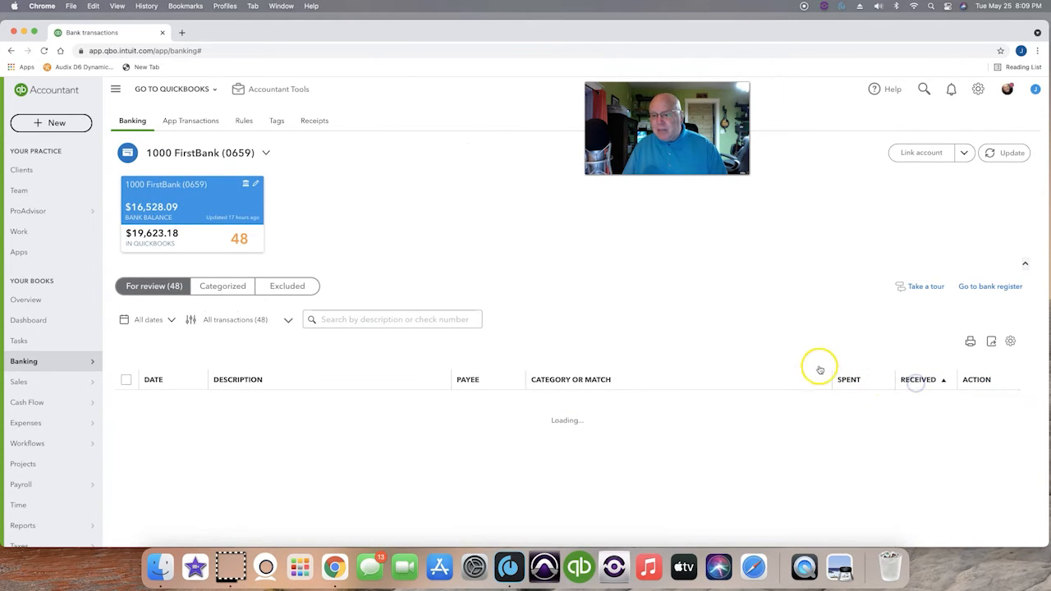
left_click(154, 379)
left_click(237, 380)
left_click(568, 380)
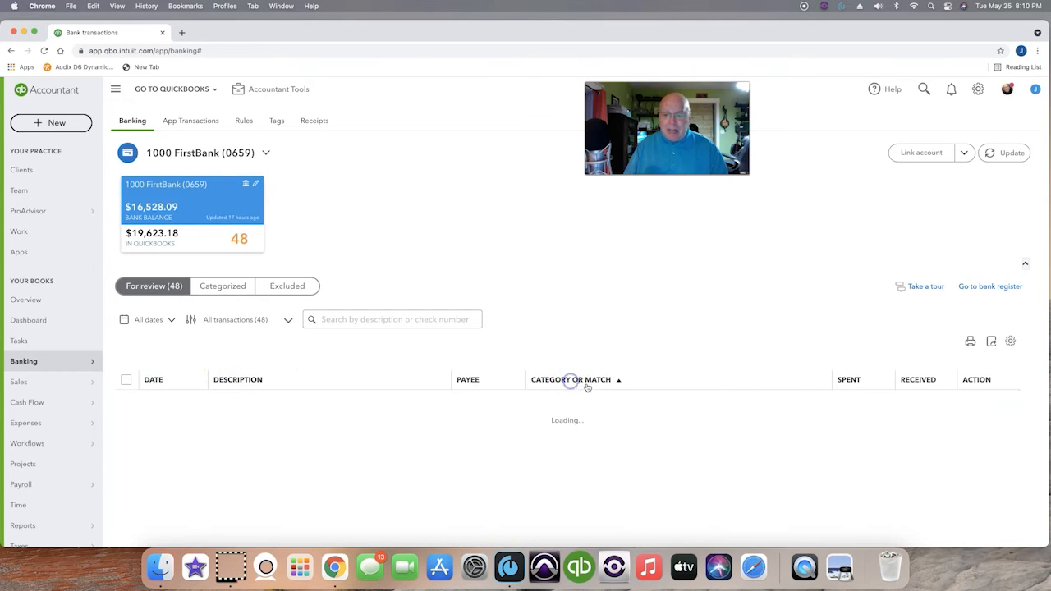
- Sort the transactions for review by received amount in descending order, so the deposits are listed first
left_click(911, 382)
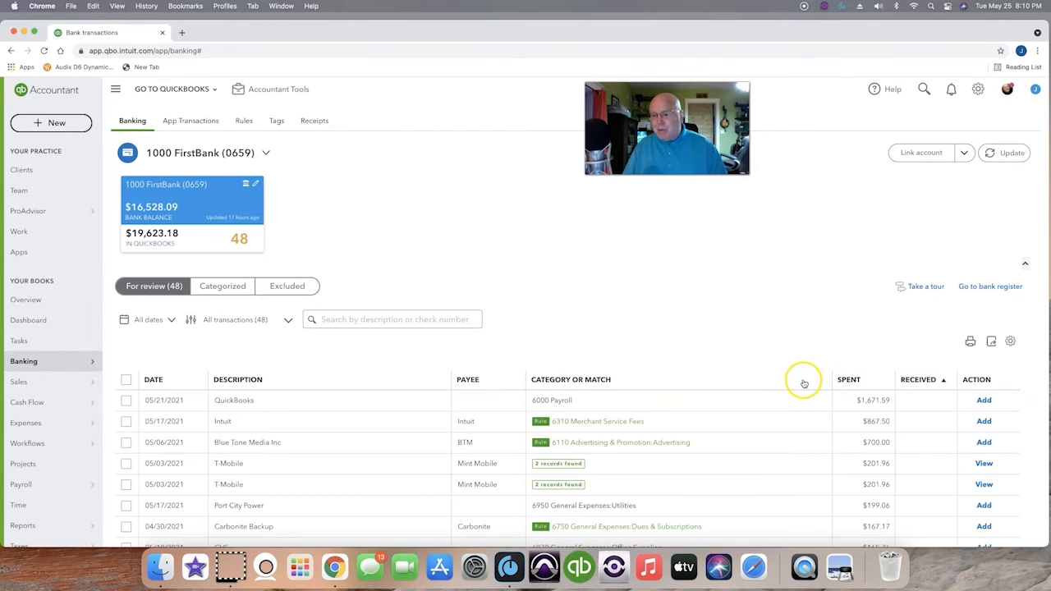
scroll(798, 382, "down", 3)
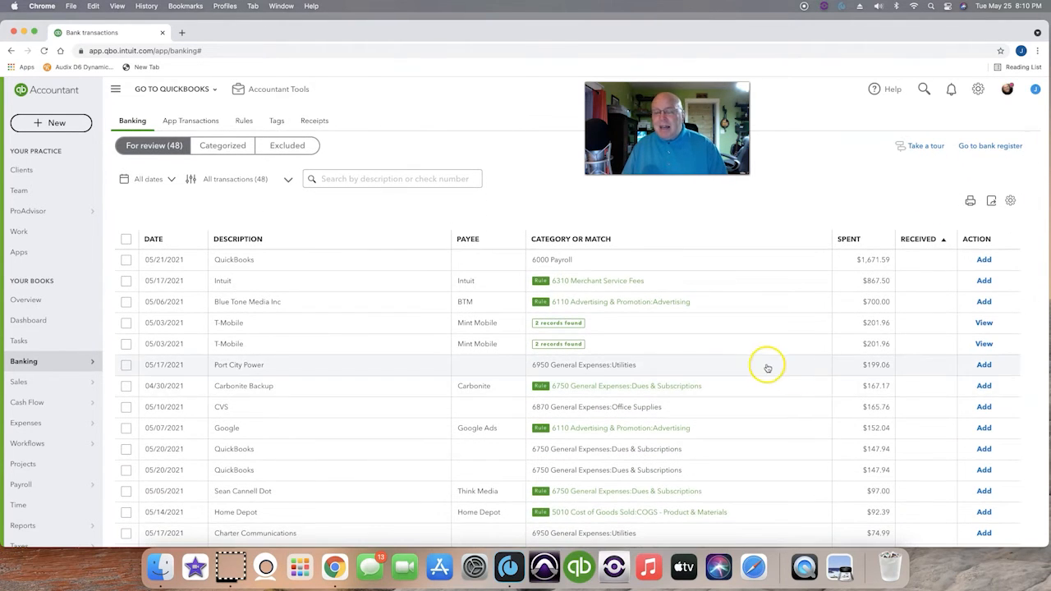
left_click(913, 241)
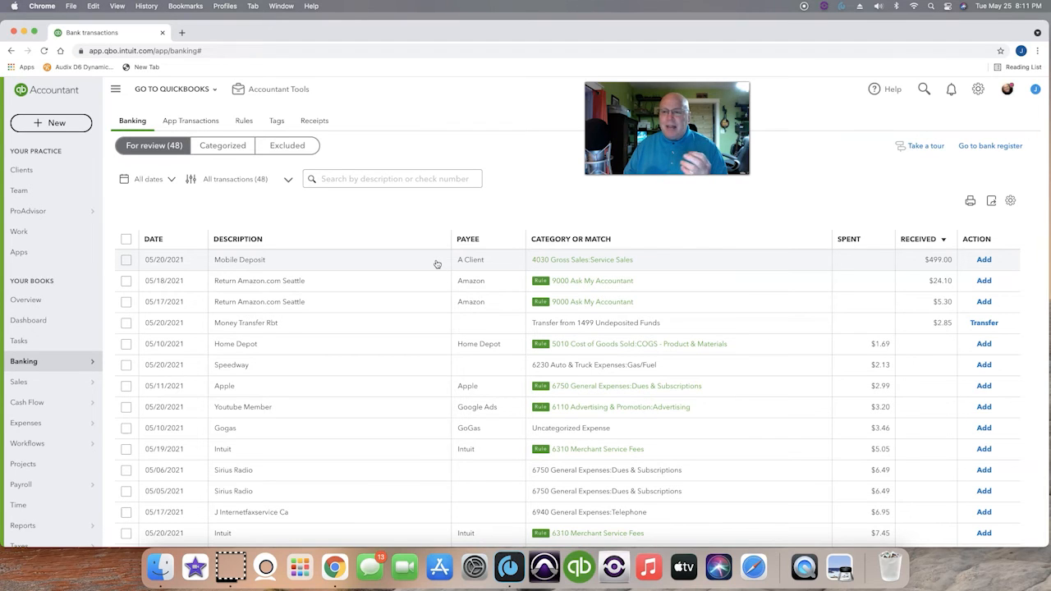
- Categorize the $24.10 Amazon return as 6870 Office Supplies and add it to the books, along with the $5.30 Amazon return
left_click(669, 265)
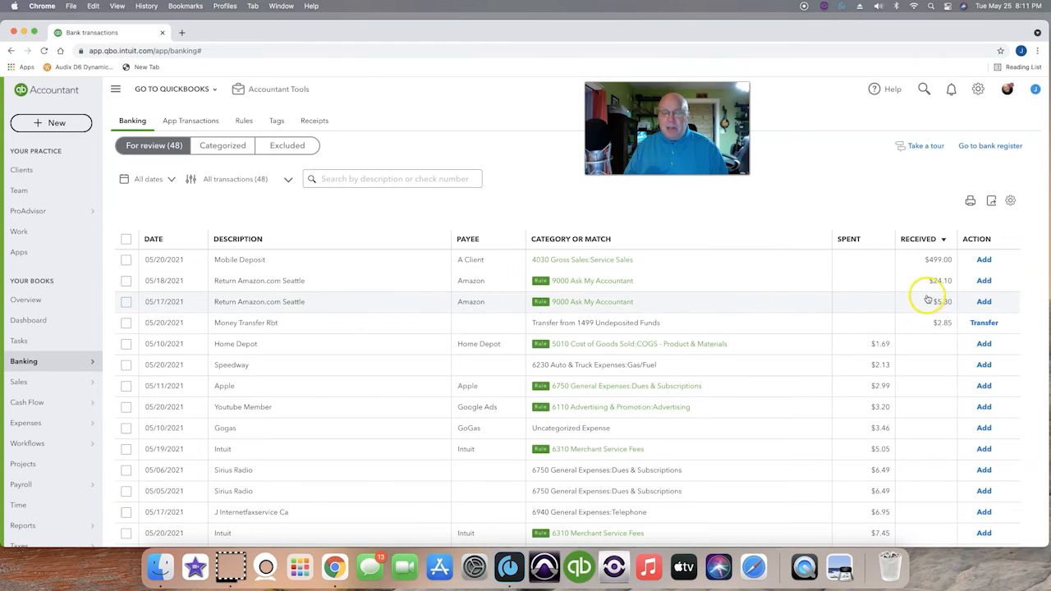
left_click(592, 287)
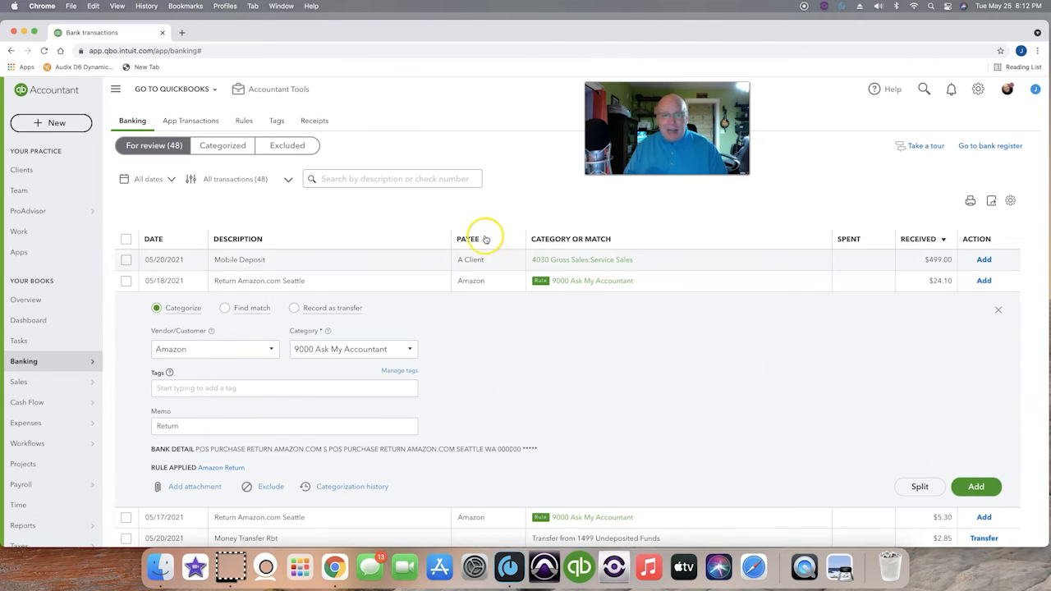
left_click(392, 349)
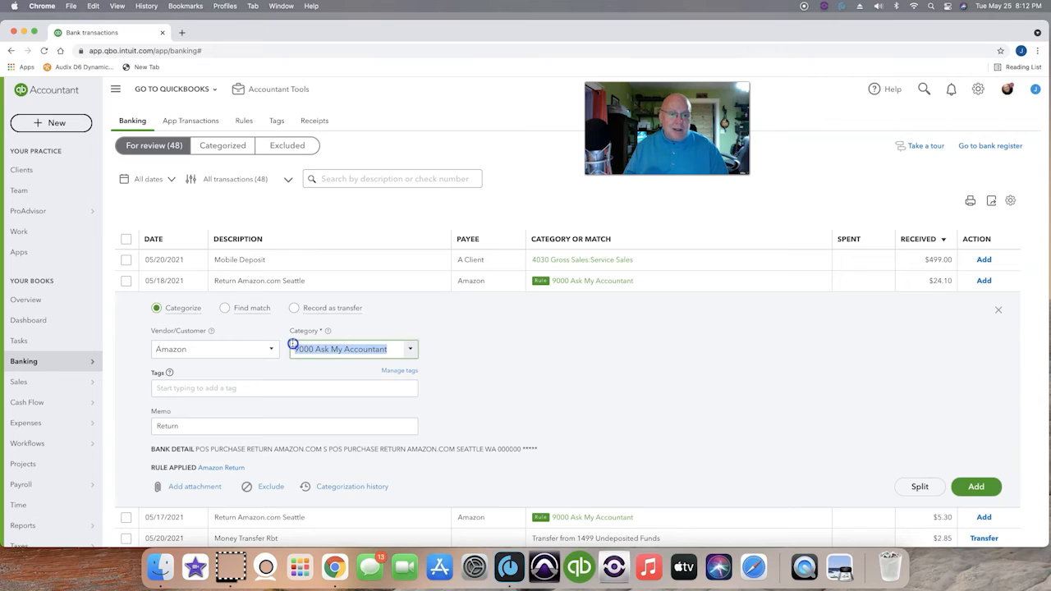
type("Offi")
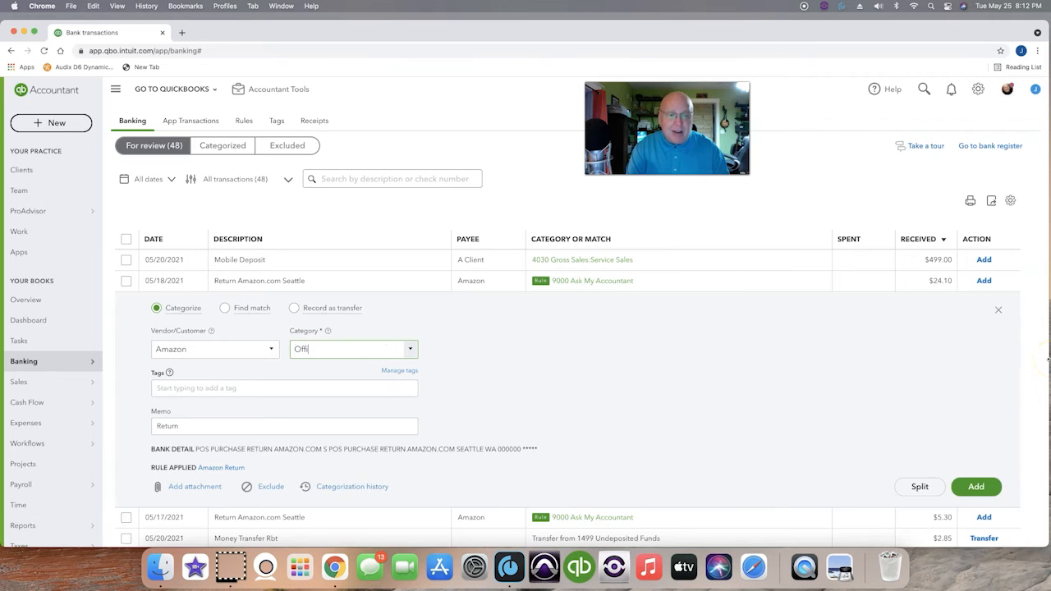
type("ce")
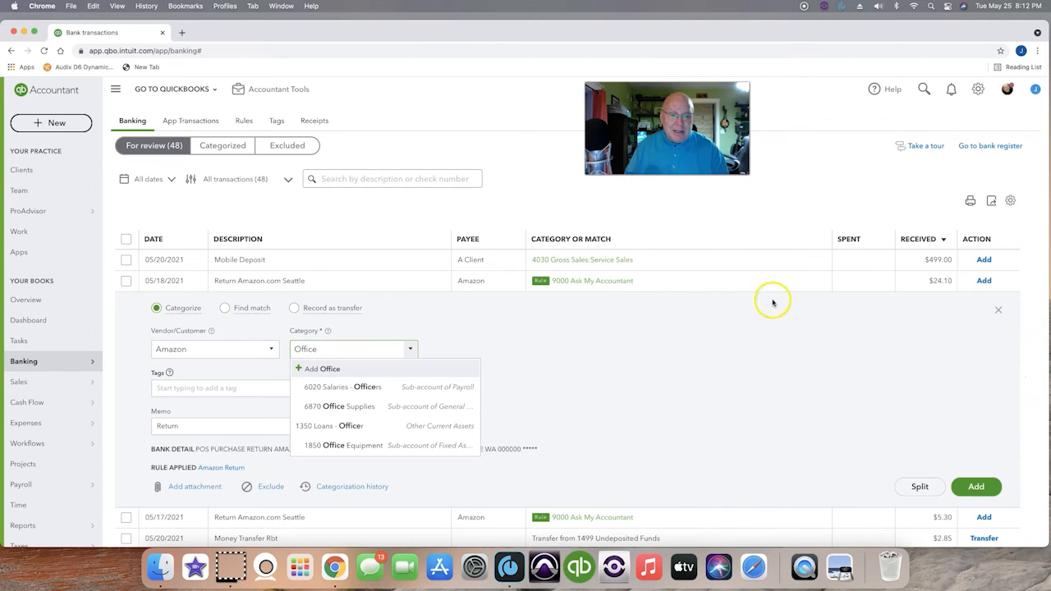
left_click(381, 408)
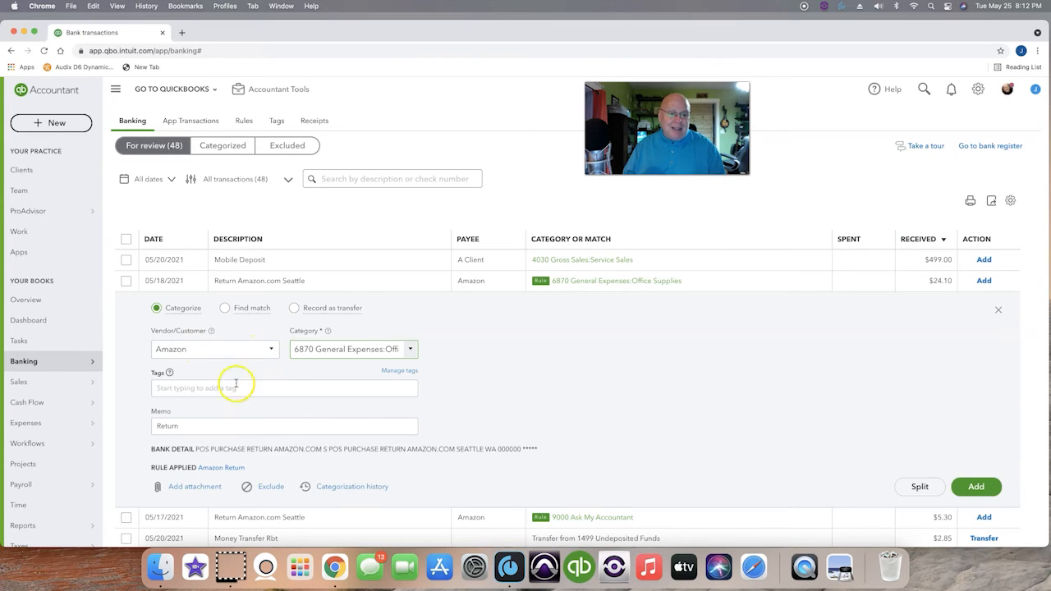
left_click(206, 423)
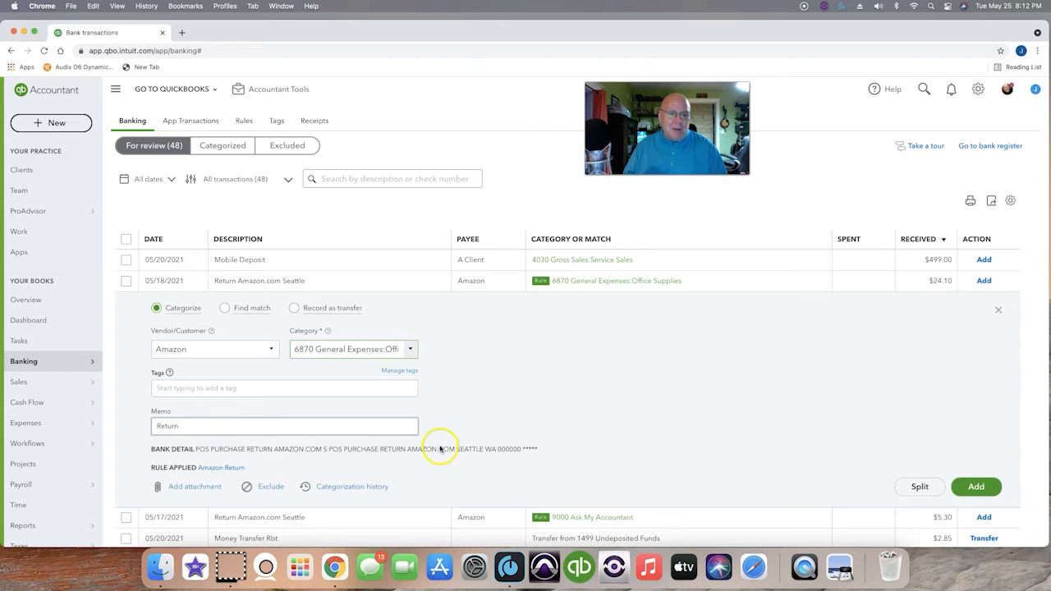
left_click(979, 487)
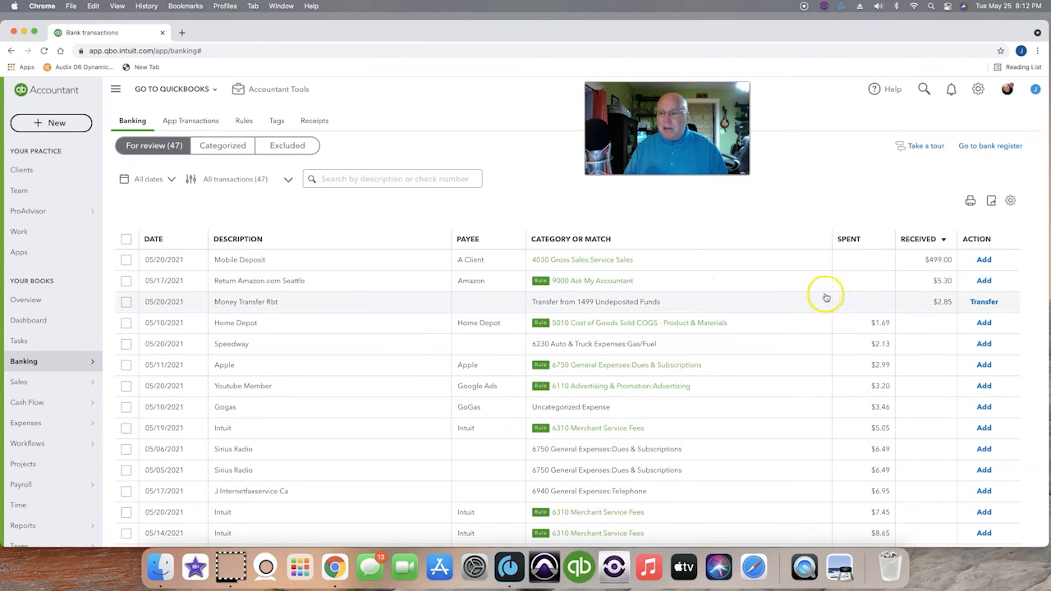
left_click(982, 282)
- Sort the transactions by category or match, and match the first T-Mobile transaction to the first suggested Mint Mobile expense
left_click(580, 238)
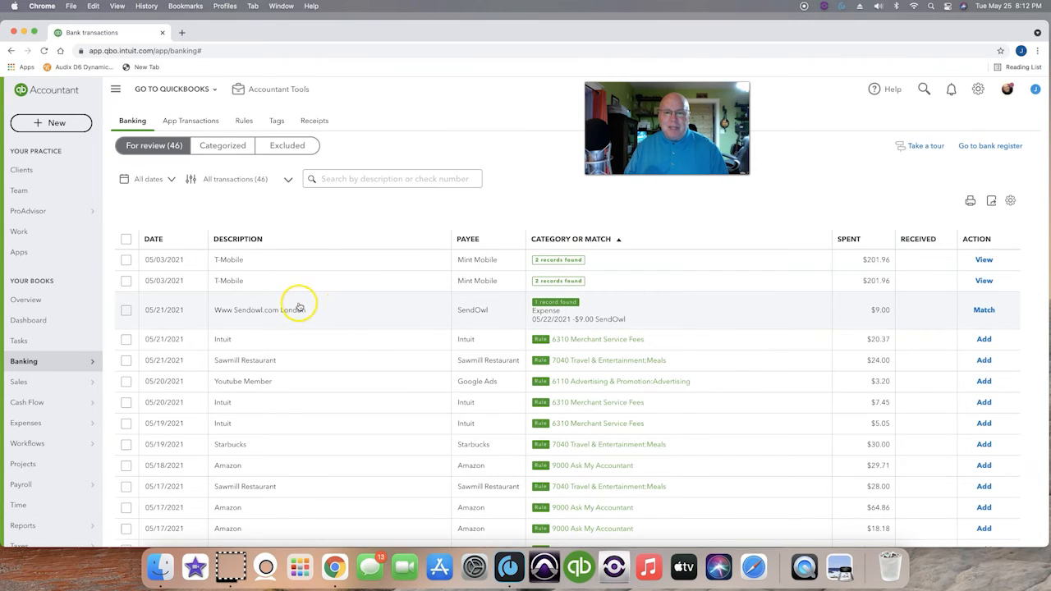
left_click(285, 262)
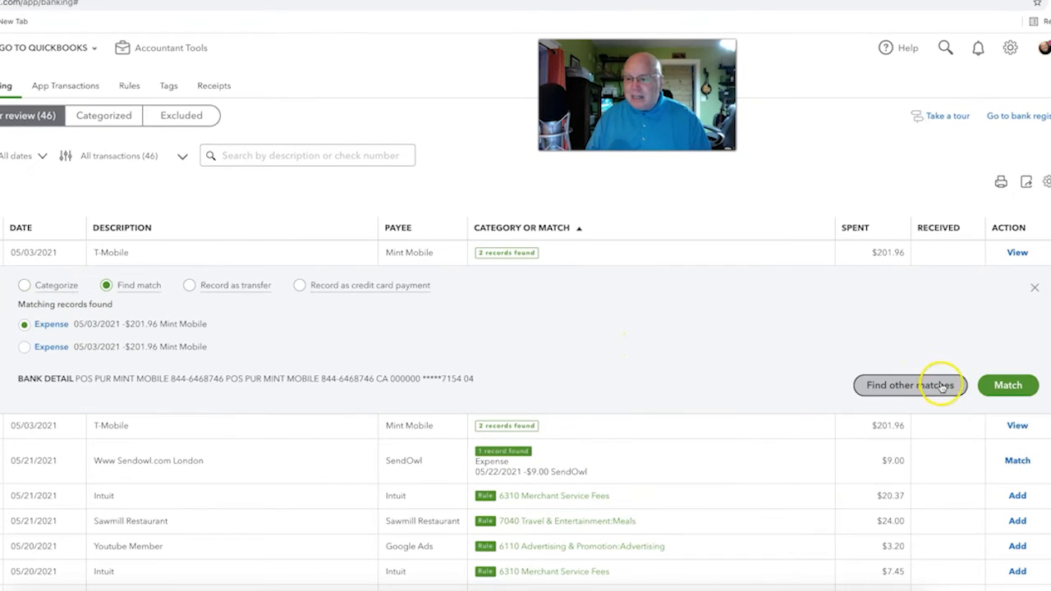
left_click(1008, 385)
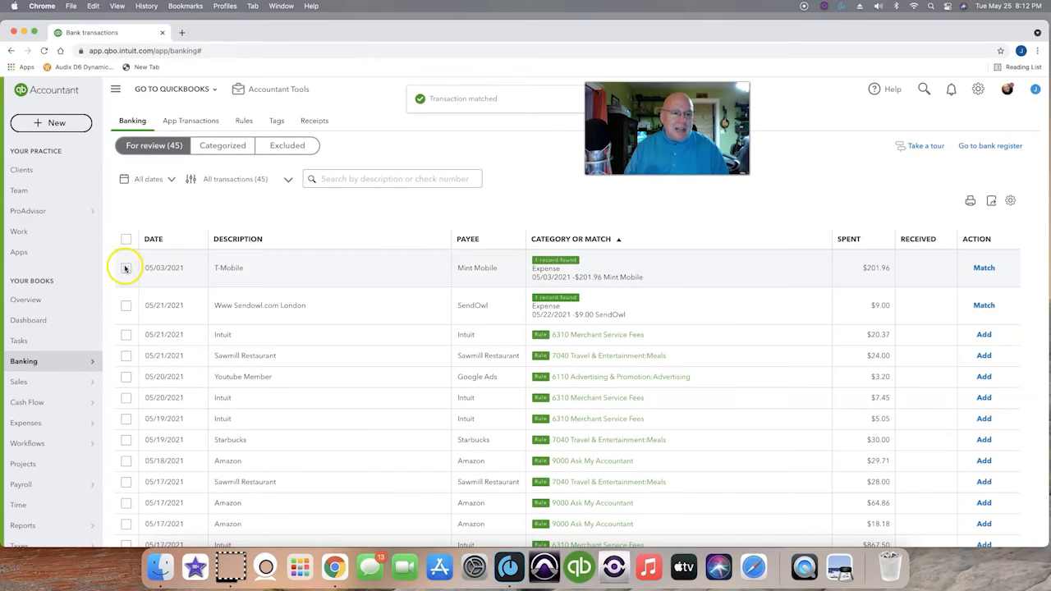
- Select the first ten transactions, from the remaining T-Mobile one through the 05/17/2021 Sawmill Restaurant one, and accept them in one batch
left_click(97, 266)
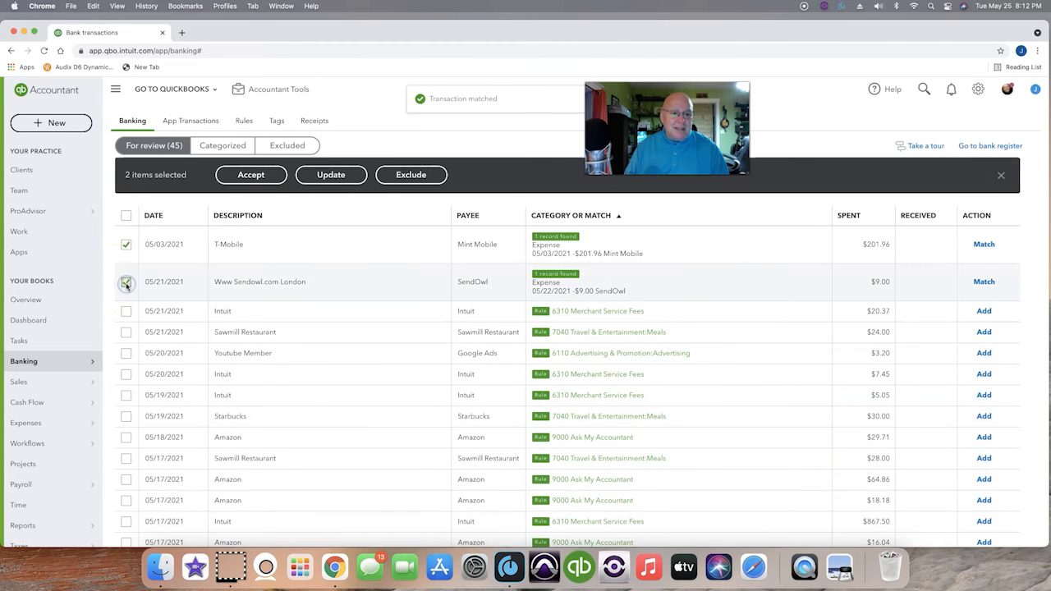
left_click(127, 283)
left_click(124, 312)
left_click(125, 332)
left_click(125, 353)
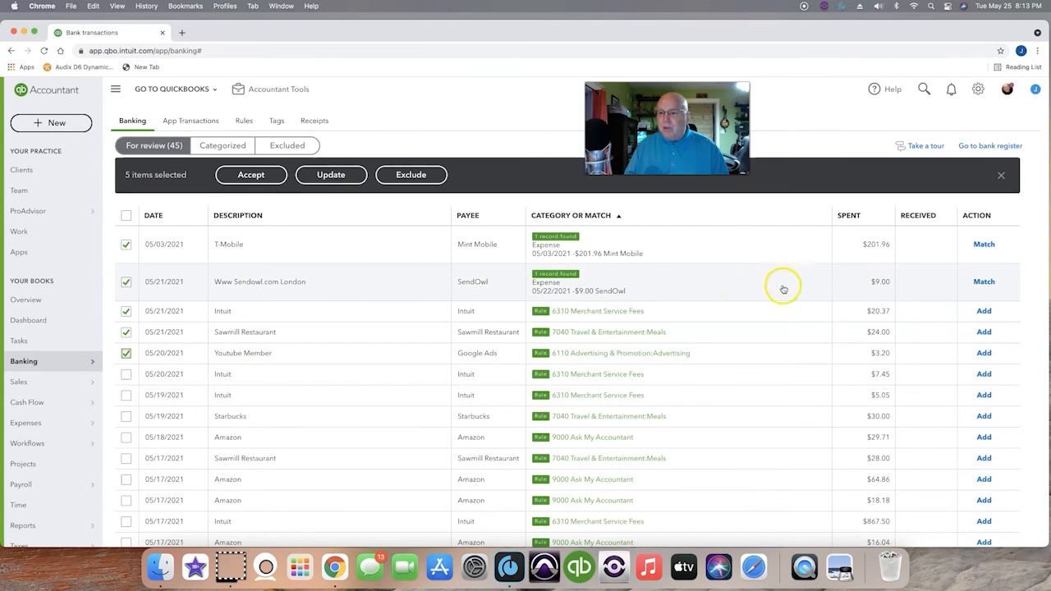
left_click(125, 374)
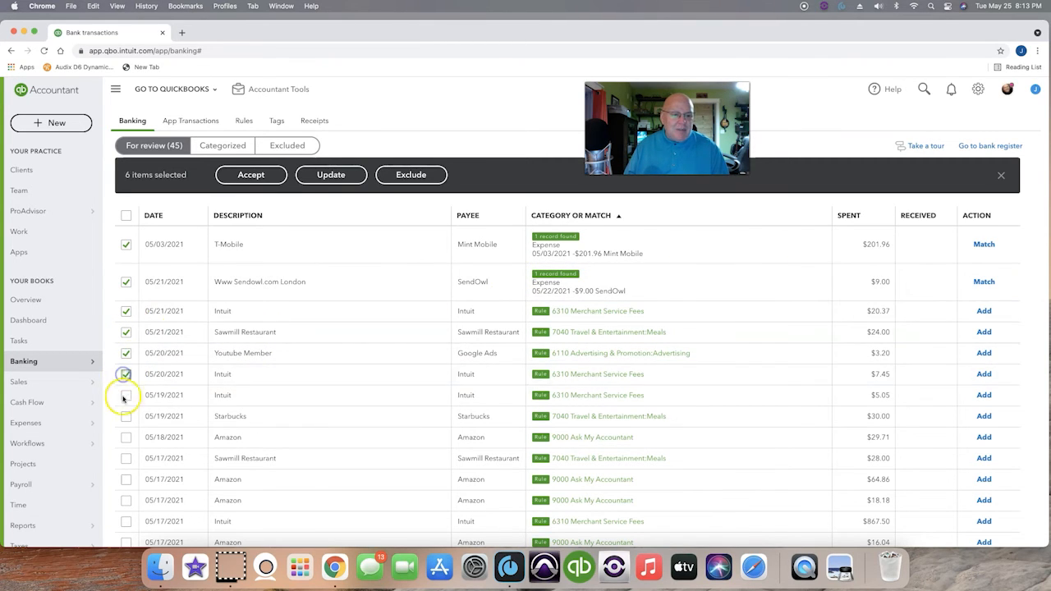
left_click(125, 395)
left_click(126, 416)
left_click(126, 437)
left_click(126, 458)
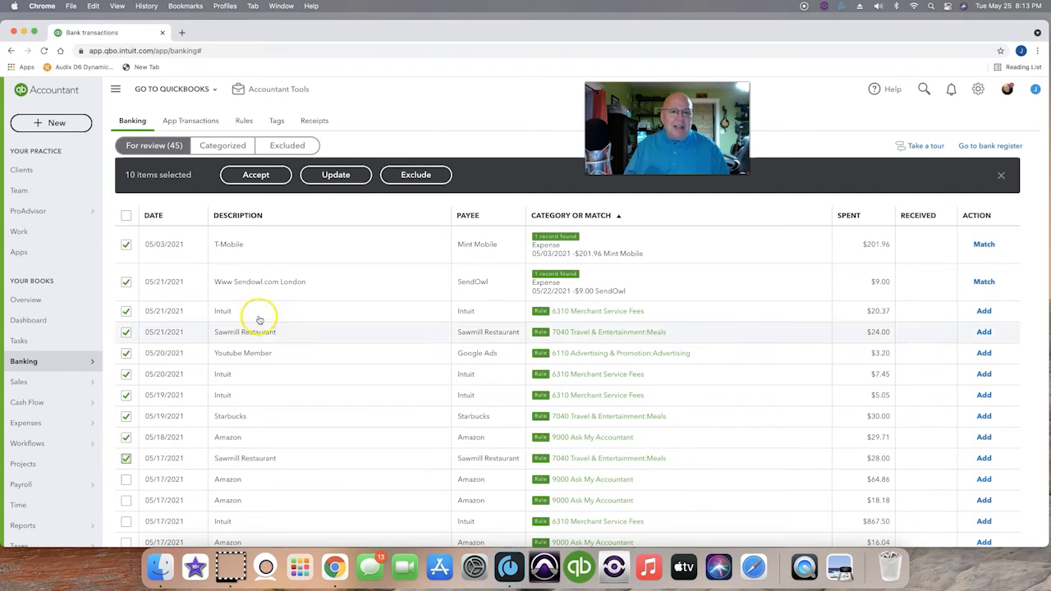
left_click(256, 176)
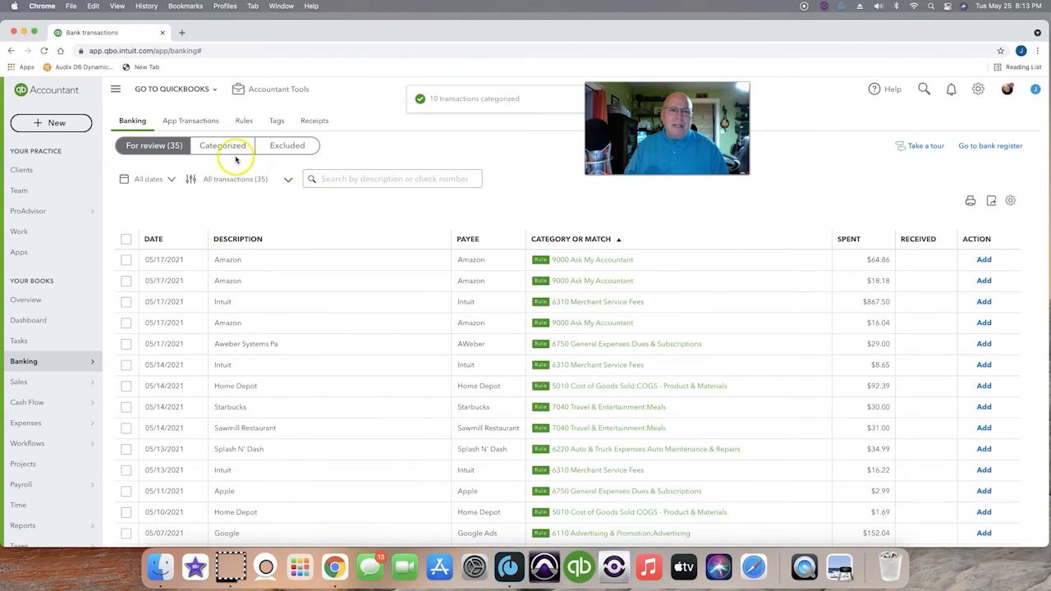
- Select the $64.86 Amazon transaction to show the batch exclude option, and view the list of excluded transactions
left_click(293, 151)
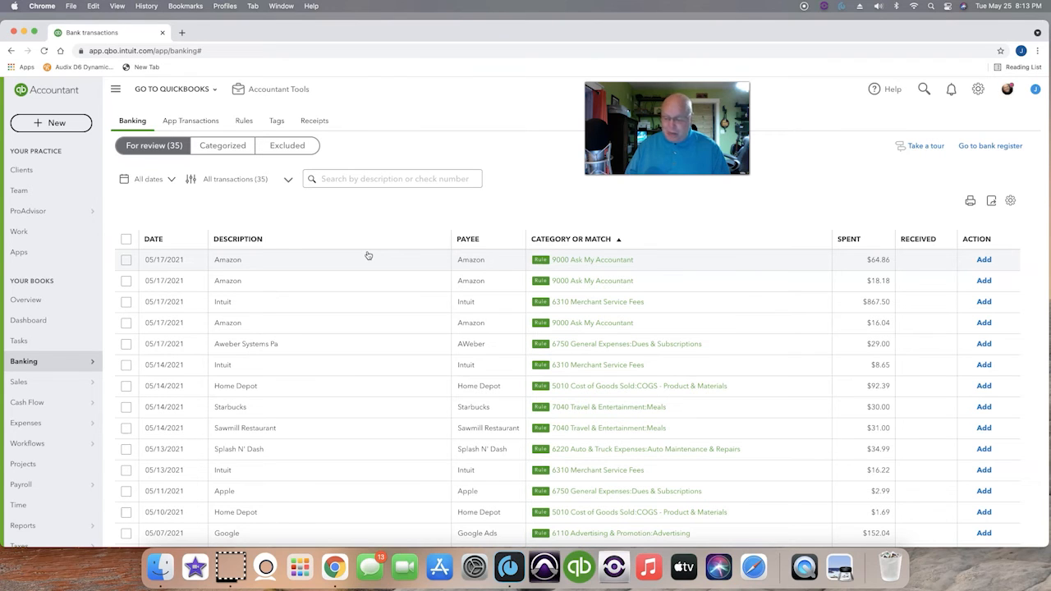
left_click(125, 260)
left_click(414, 176)
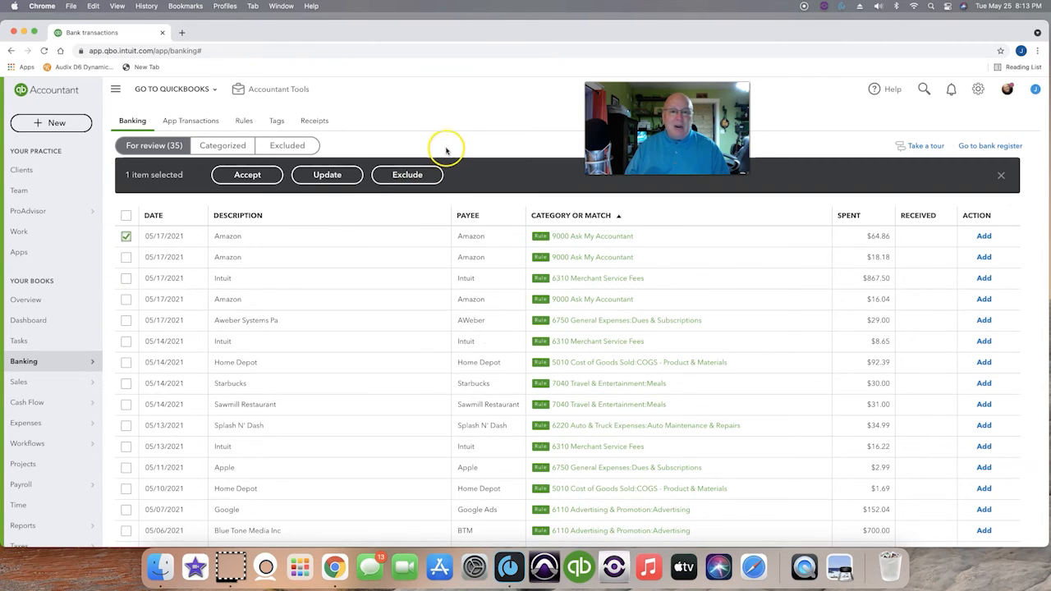
left_click(309, 145)
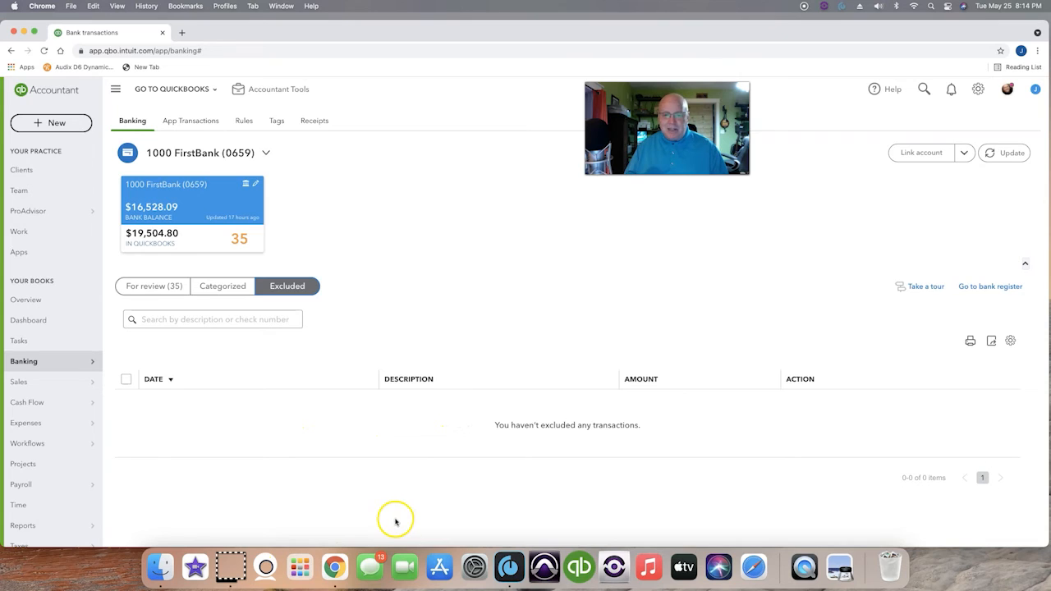
- Review the categorized transactions, checking where each was added or matched and which rule was applied
left_click(218, 287)
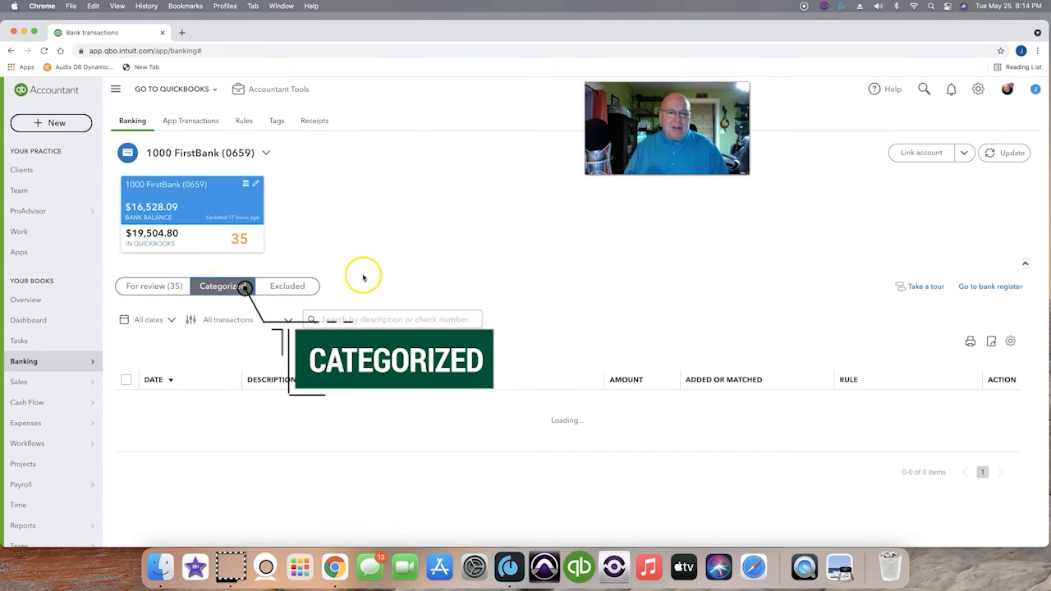
scroll(389, 258, "down", 4)
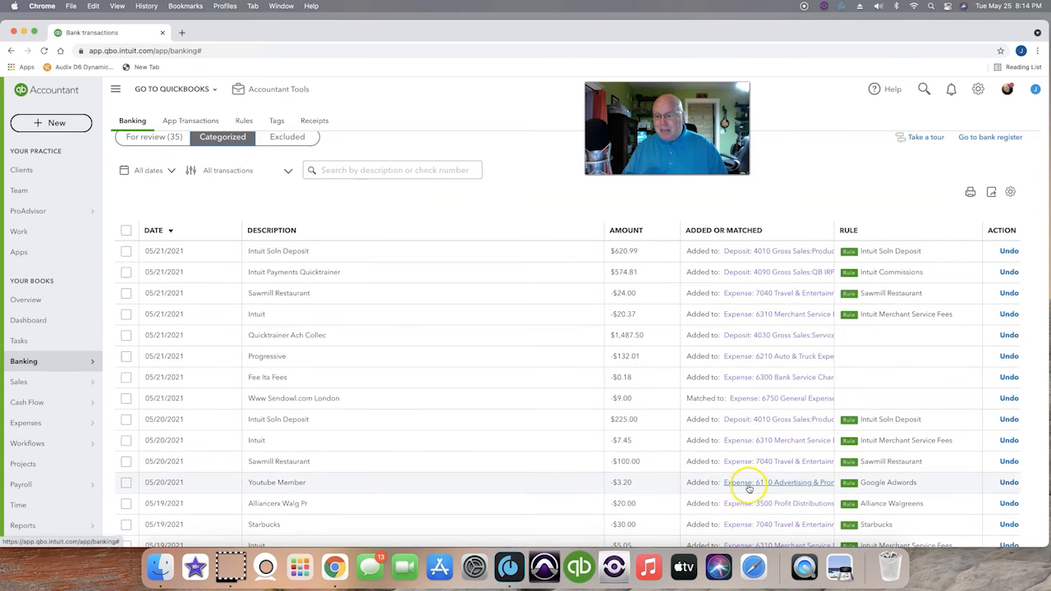
scroll(714, 457, "down", 5)
scroll(534, 326, "up", 7)
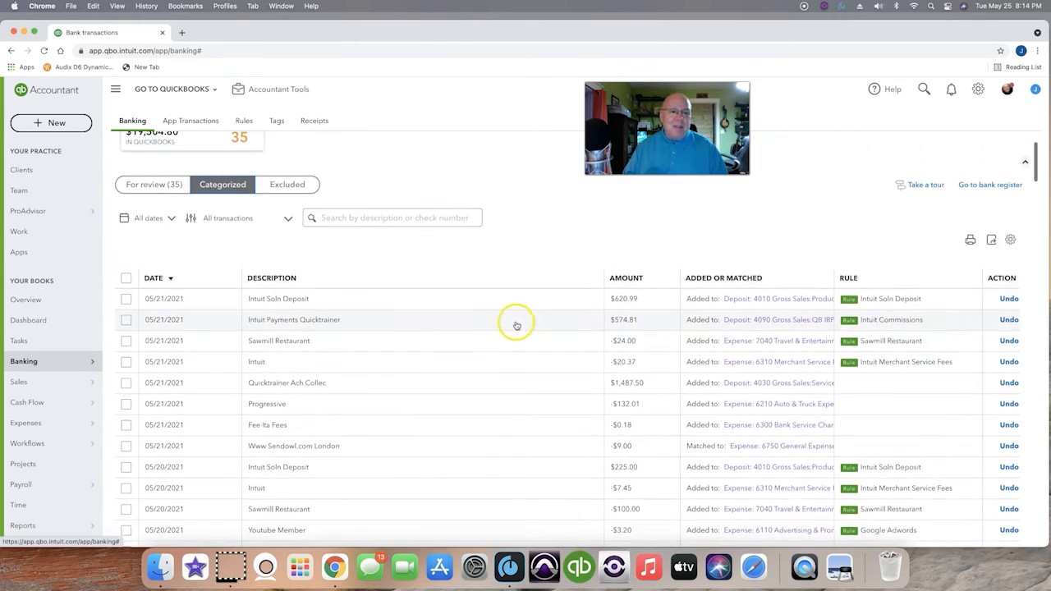
scroll(516, 325, "up", 2)
- Return to the transactions for review and look through the whole list of remaining items and their suggested categories
left_click(154, 288)
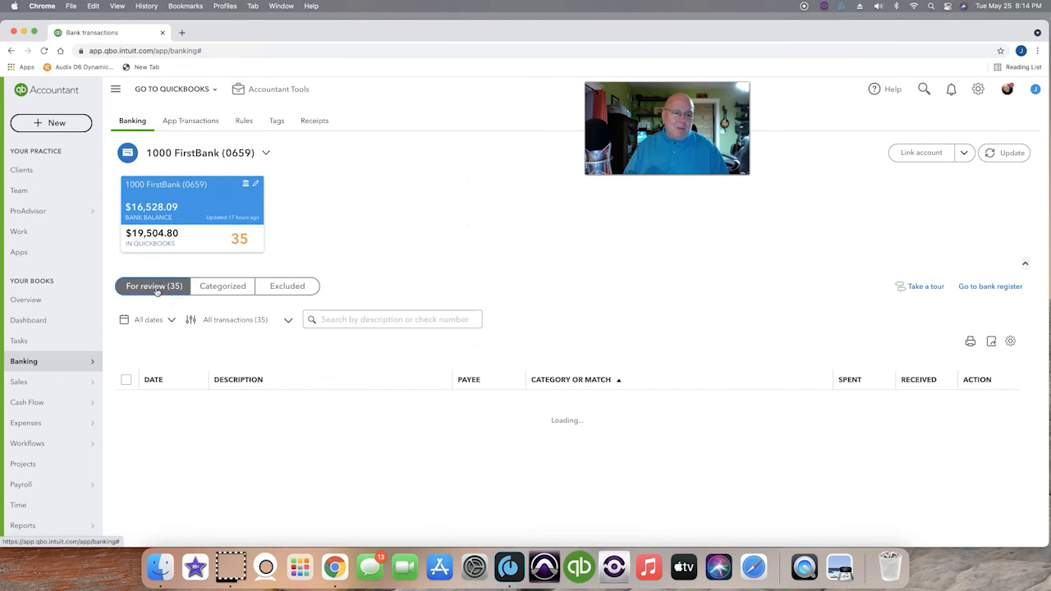
scroll(501, 311, "down", 3)
scroll(505, 313, "down", 1)
scroll(505, 313, "up", 1)
scroll(505, 313, "down", 1)
scroll(504, 313, "down", 5)
scroll(502, 312, "up", 2)
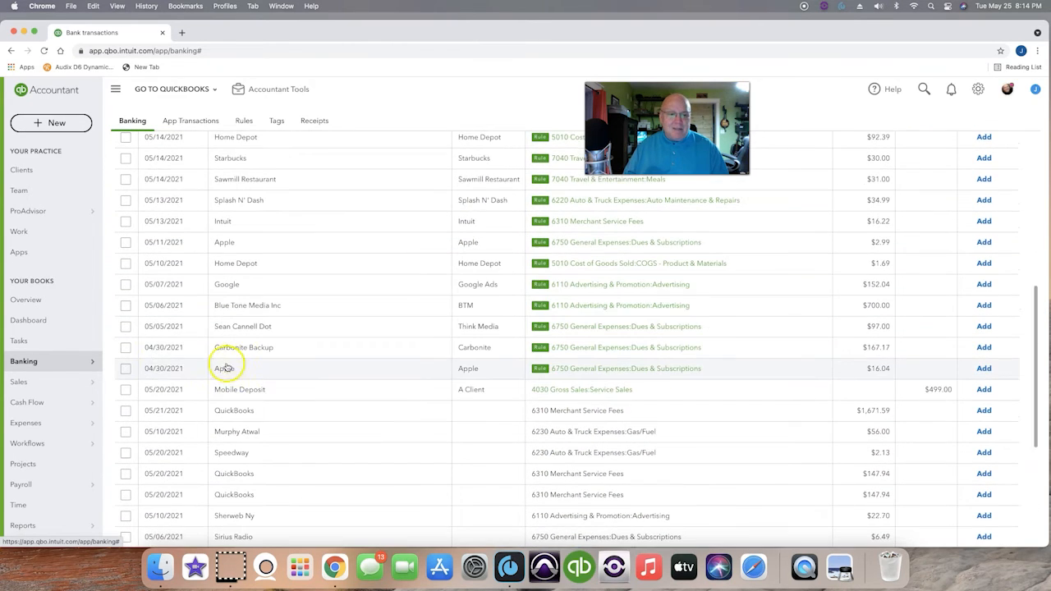
scroll(338, 361, "down", 4)
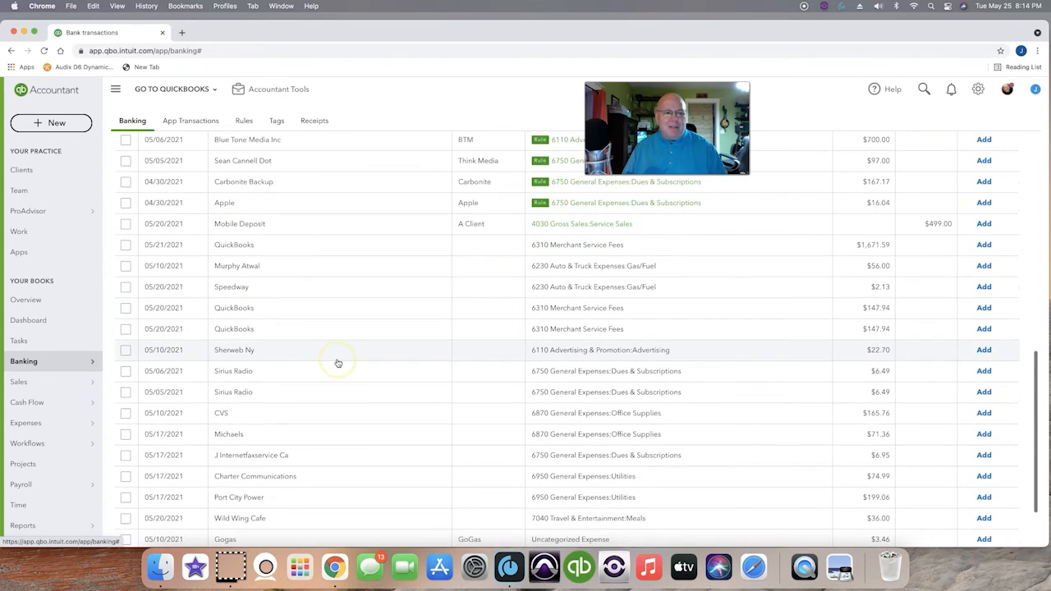
scroll(337, 362, "up", 15)
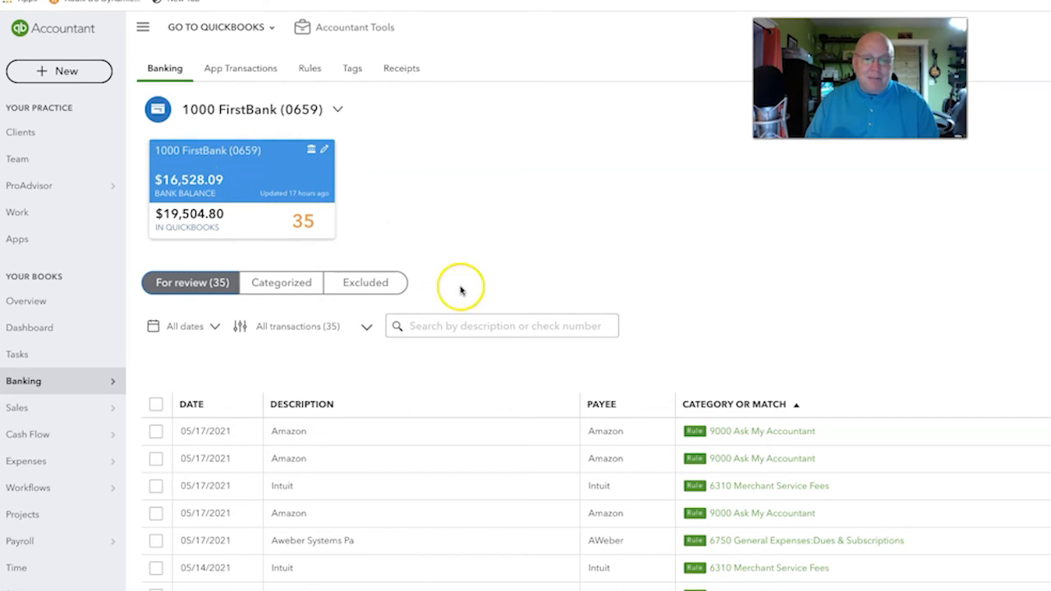
scroll(774, 301, "down", 3)
scroll(772, 306, "up", 2)
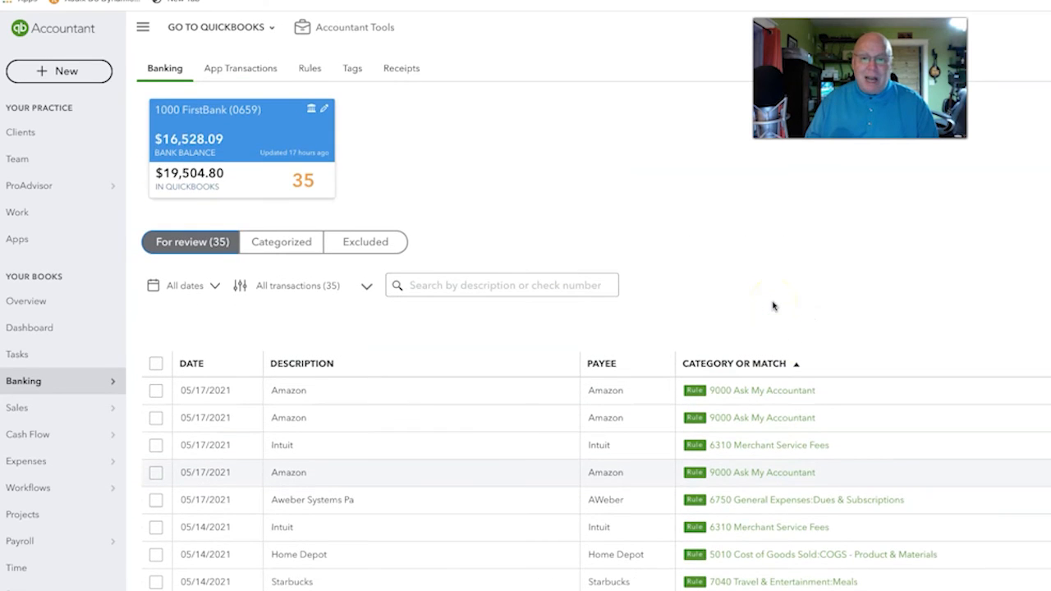
scroll(739, 305, "up", 1)
scroll(723, 303, "down", 3)
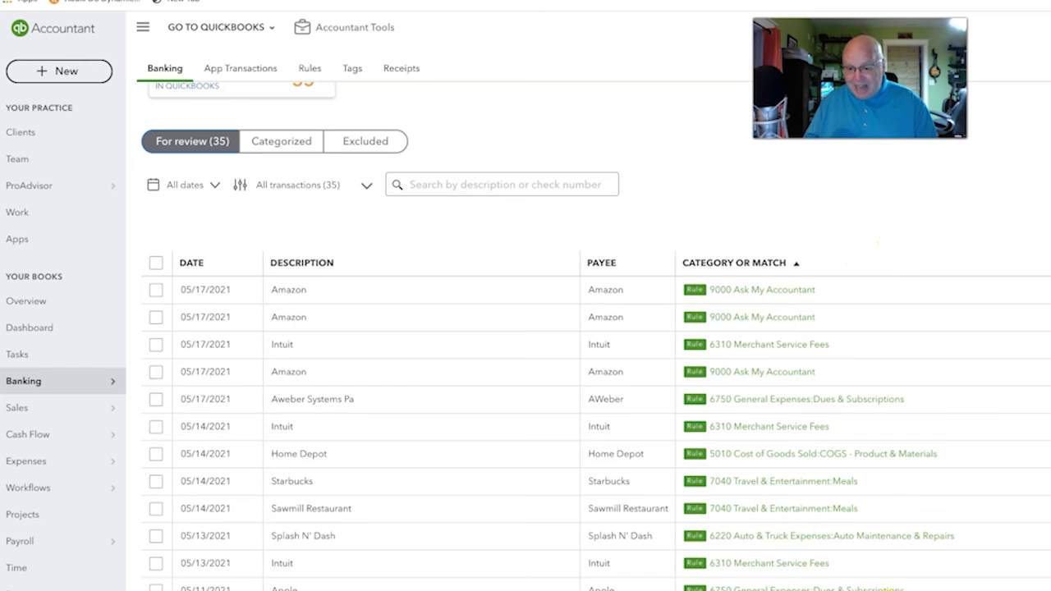
scroll(892, 512, "down", 3)
scroll(895, 511, "down", 10)
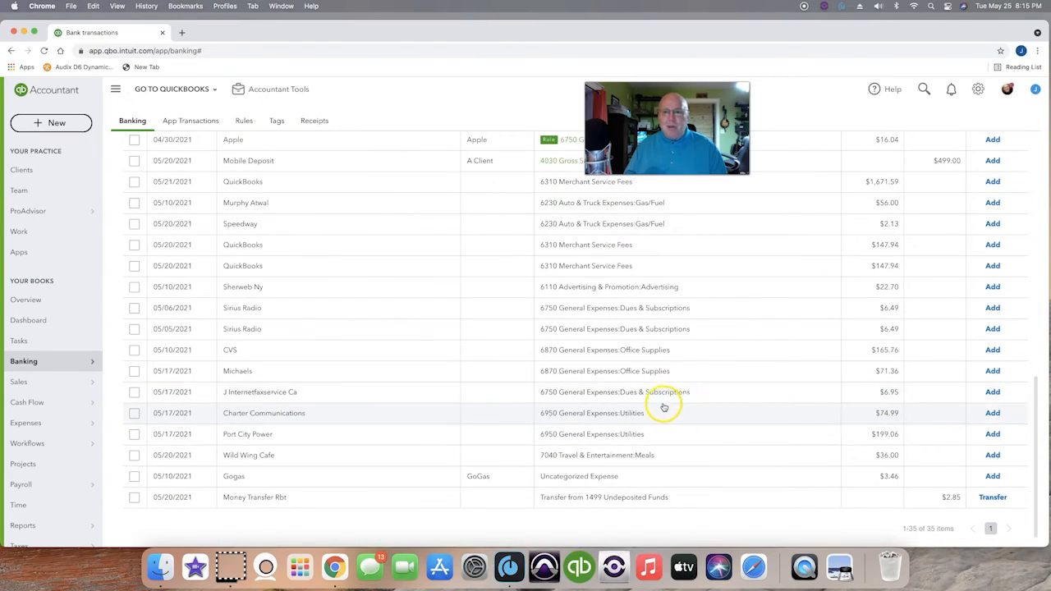
scroll(514, 188, "up", 15)
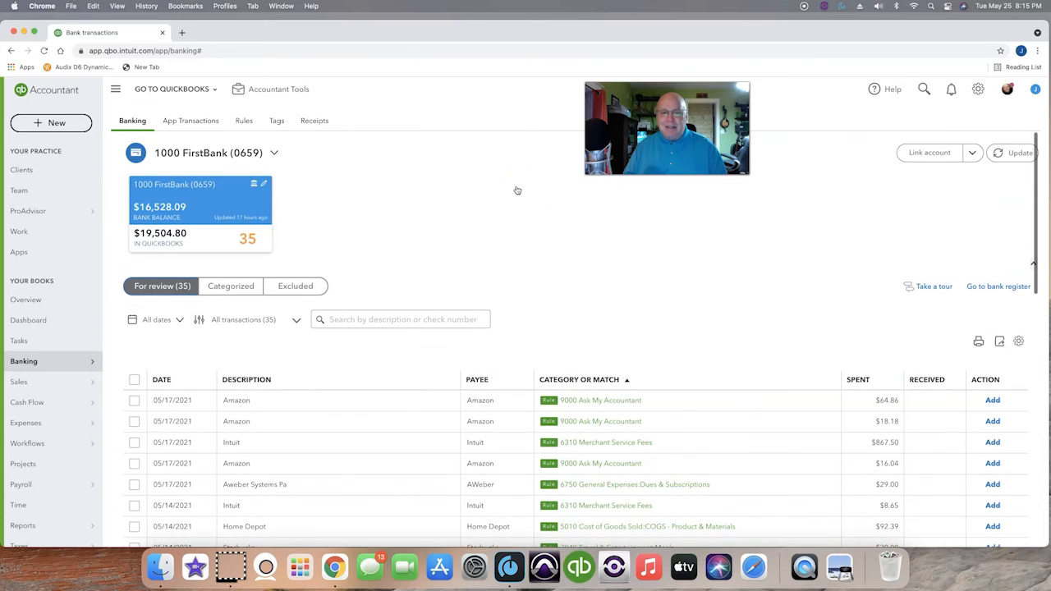
left_click(508, 188)
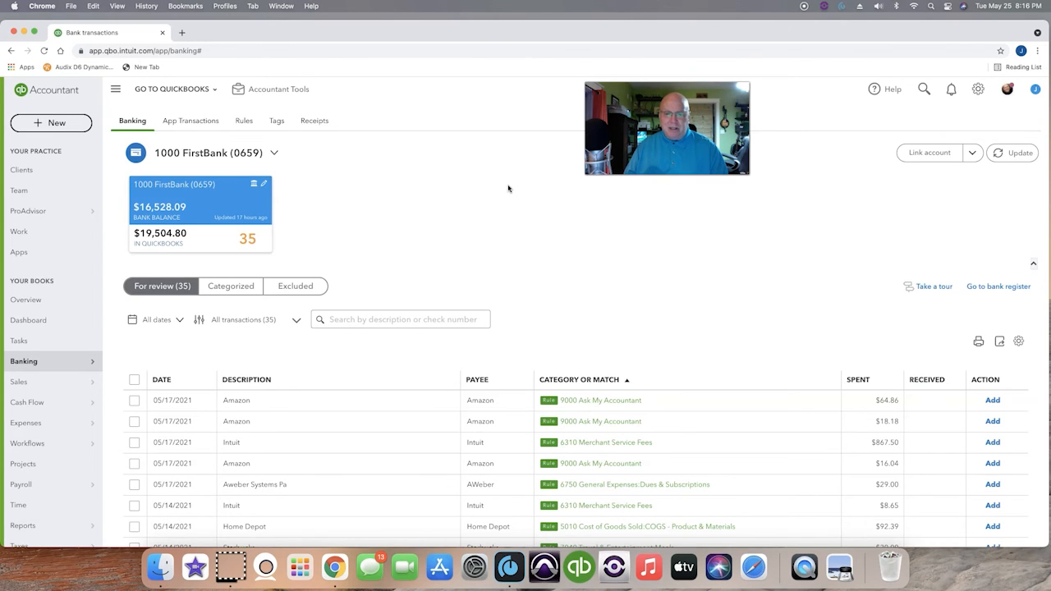
- Add the 05/17/2021 Amazon transaction for $64.86 to the books under its suggested category 9000 Ask My Accountant
scroll(432, 387, "down", 3)
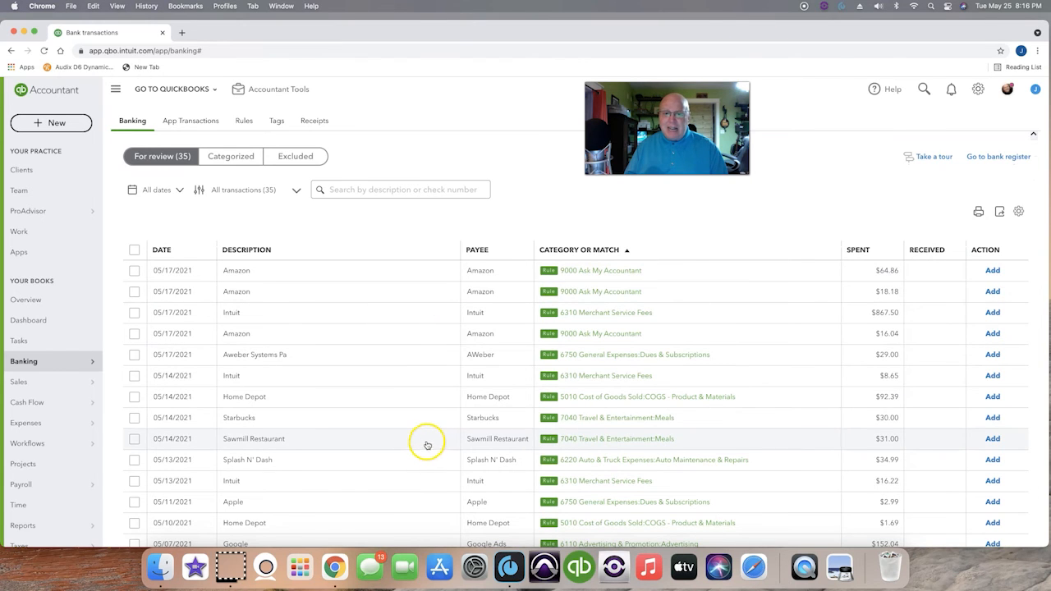
scroll(423, 298, "down", 7)
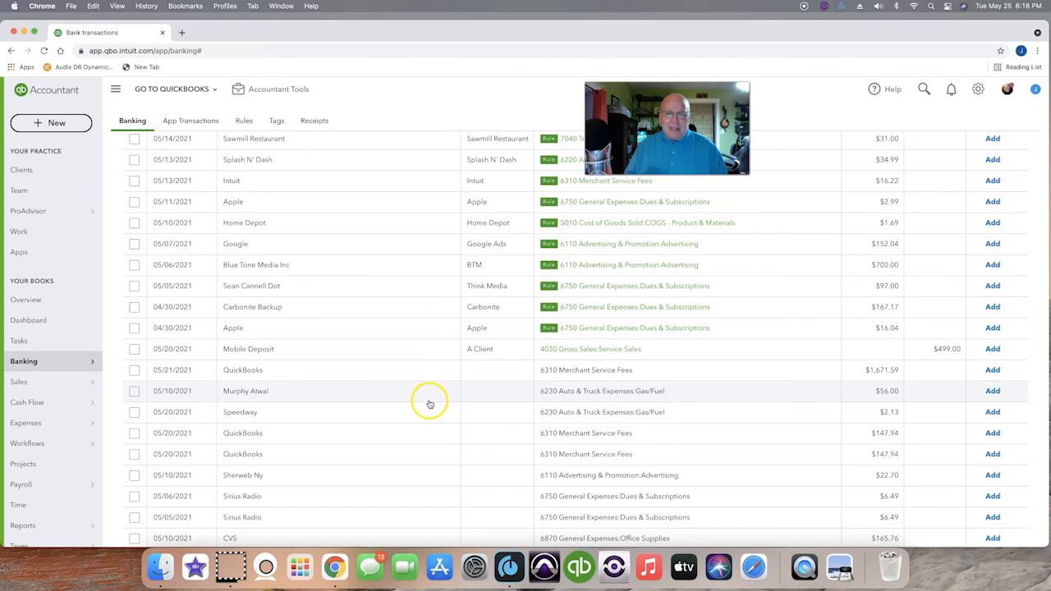
scroll(422, 329, "down", 2)
scroll(423, 329, "up", 8)
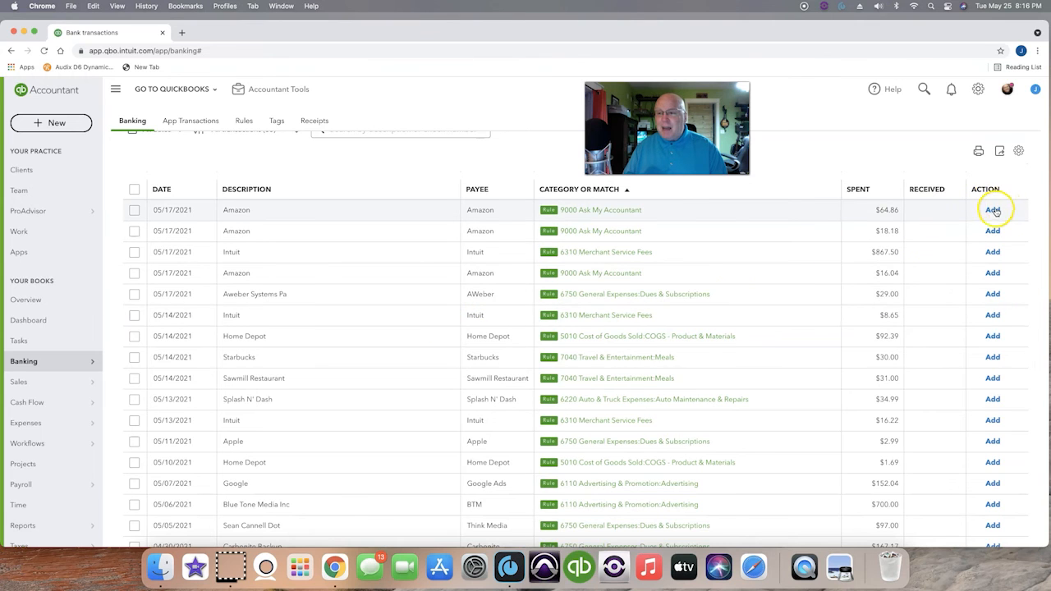
left_click(993, 210)
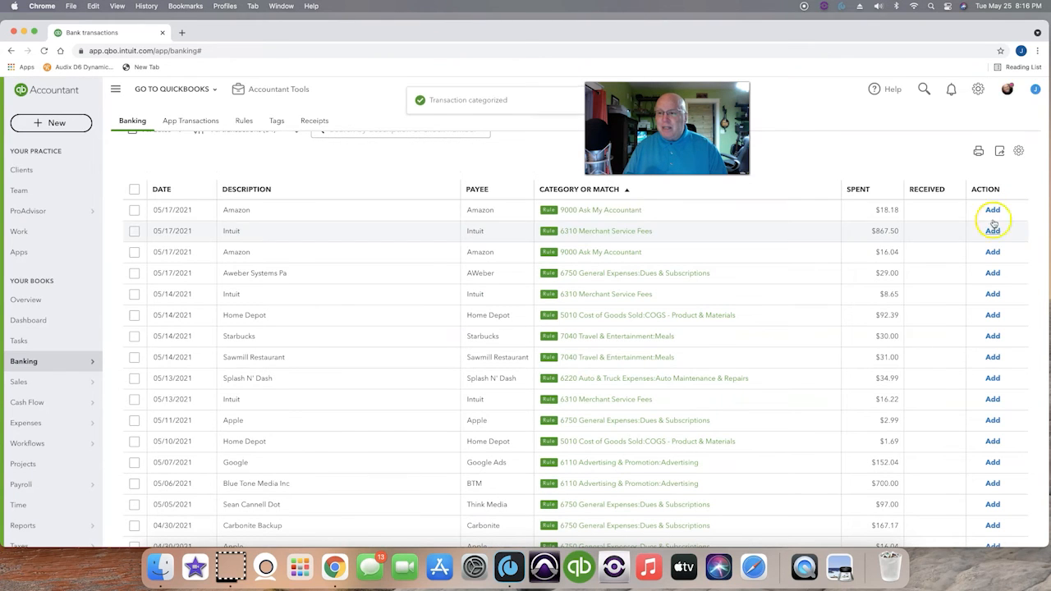
- Select the remaining 05/17/2021 transactions at the start of the review list and accept them as a batch
left_click(134, 210)
left_click(134, 231)
left_click(133, 252)
left_click(259, 149)
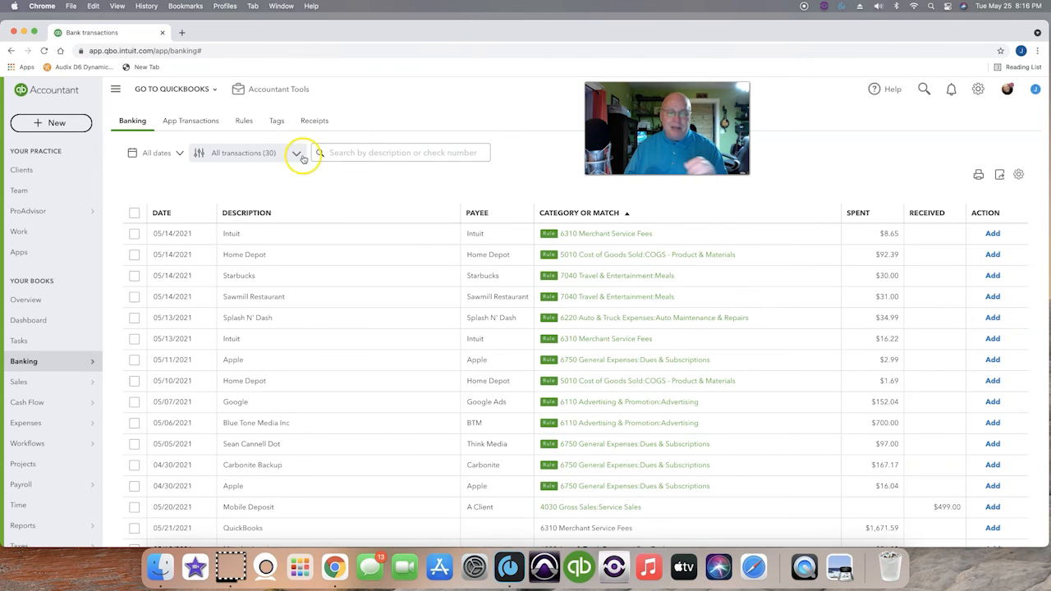
- Open the Reconcile tool and resume reconciling the 1000 FirstBank account
left_click(977, 89)
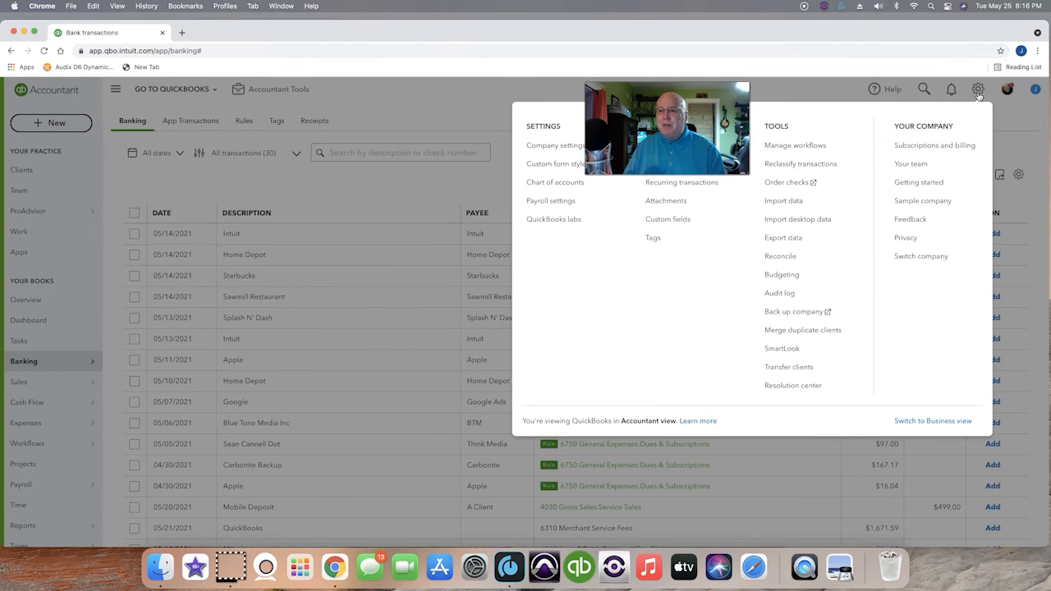
left_click(796, 257)
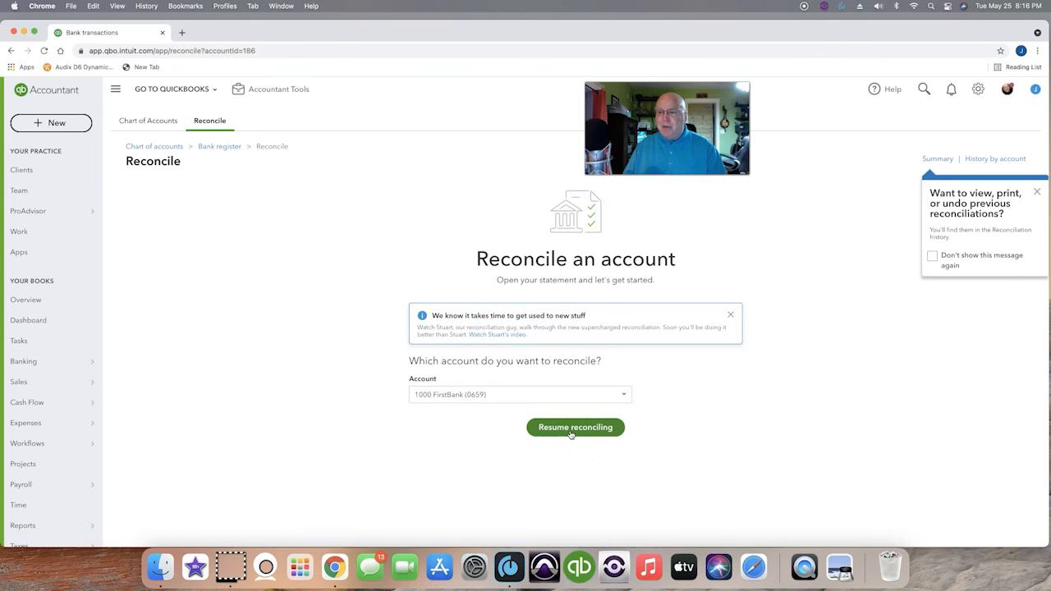
left_click(571, 432)
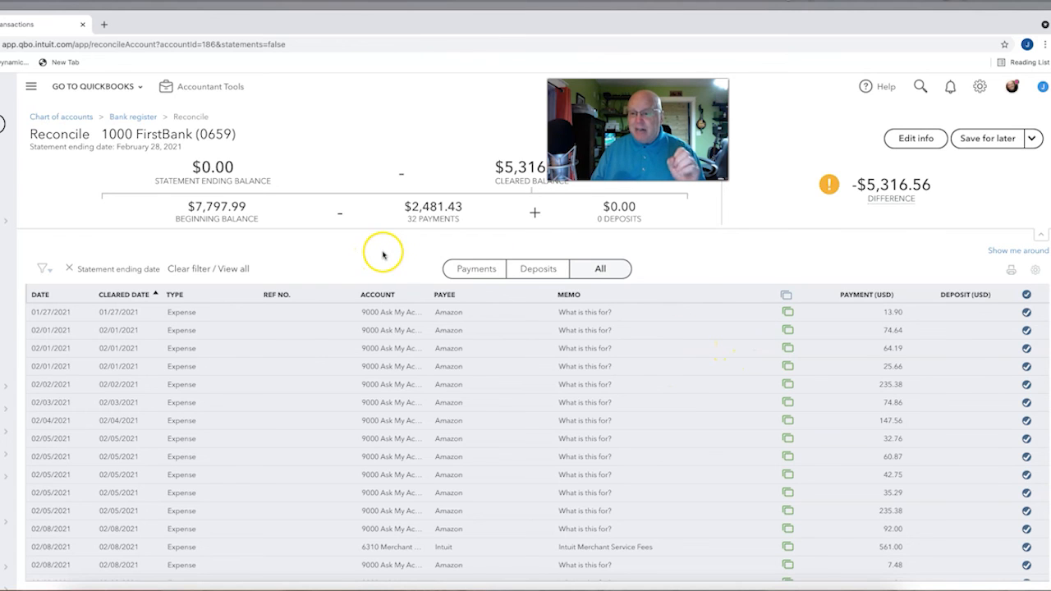
- Look over the payments in the reconciliation, and view the statement's ending balance and ending date without editing them
mouse_move(785, 319)
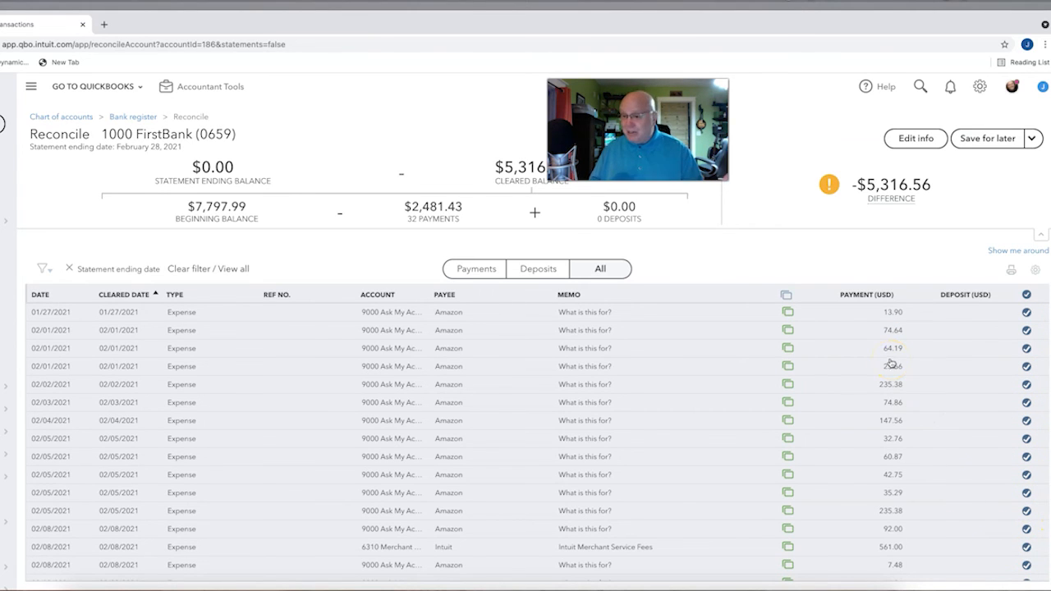
scroll(887, 361, "down", 3)
scroll(886, 361, "up", 3)
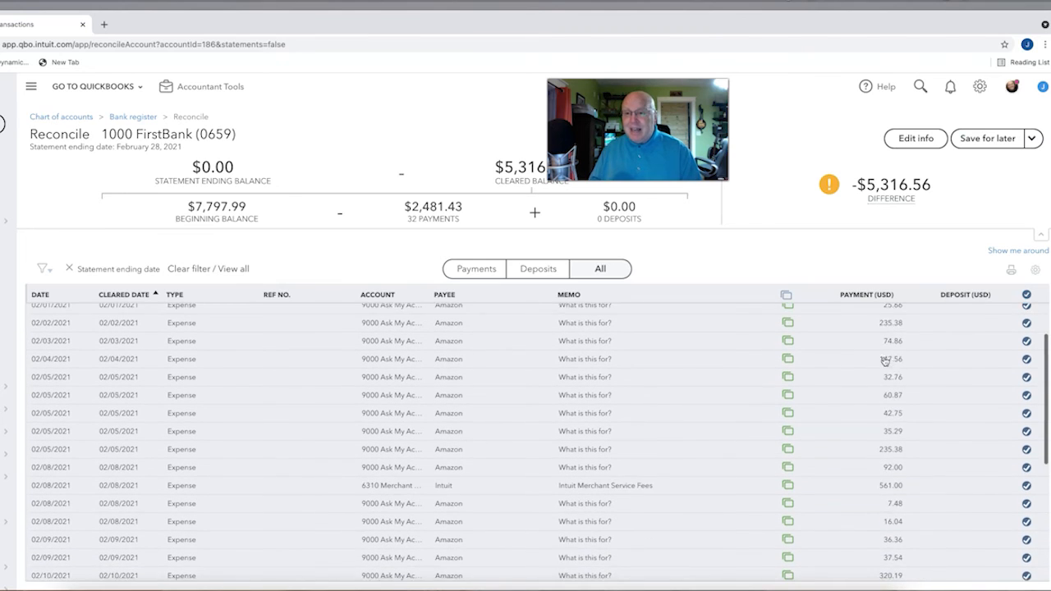
left_click(928, 139)
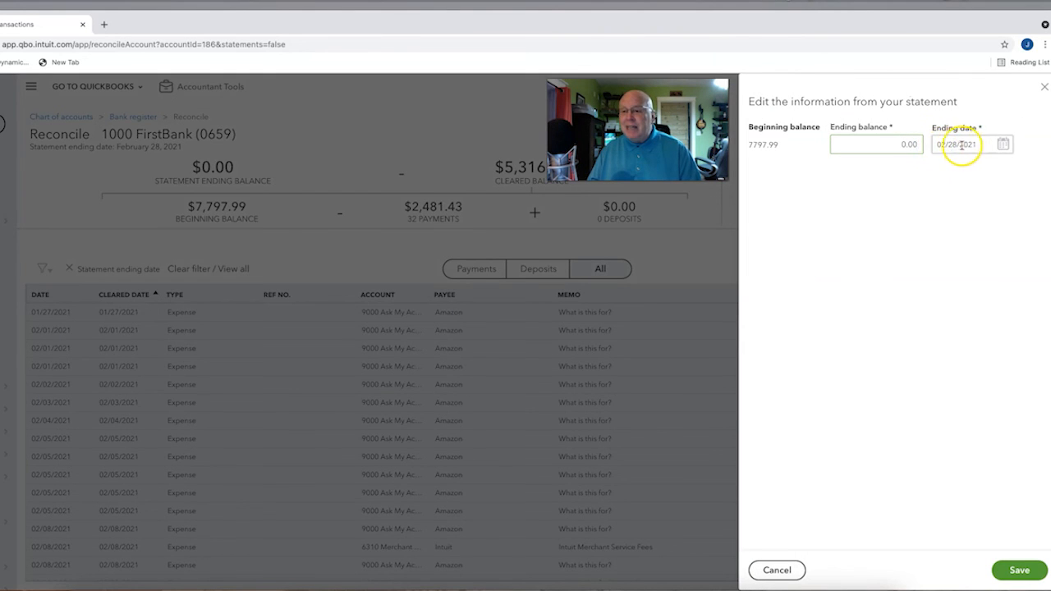
left_click(1044, 89)
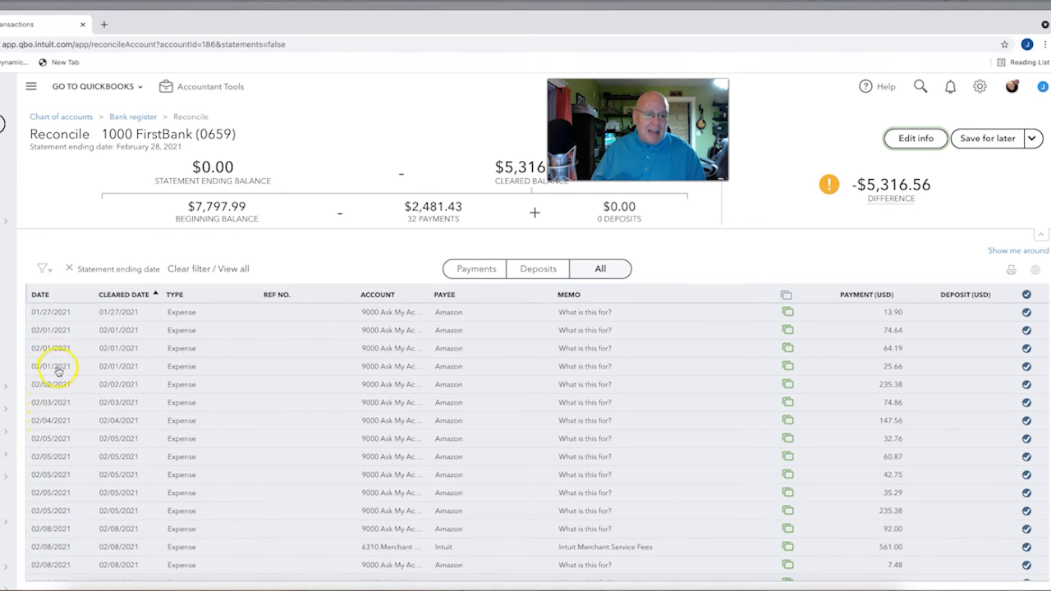
- Look through the reconciliation's transaction dates and sort the list by cleared date in ascending order
scroll(58, 372, "down", 5)
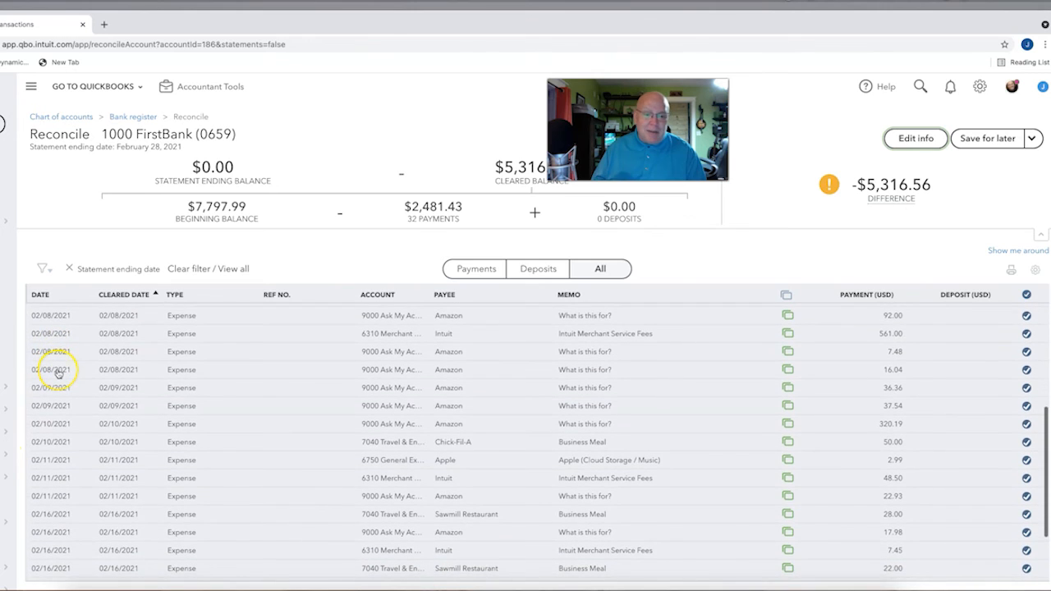
scroll(57, 371, "down", 3)
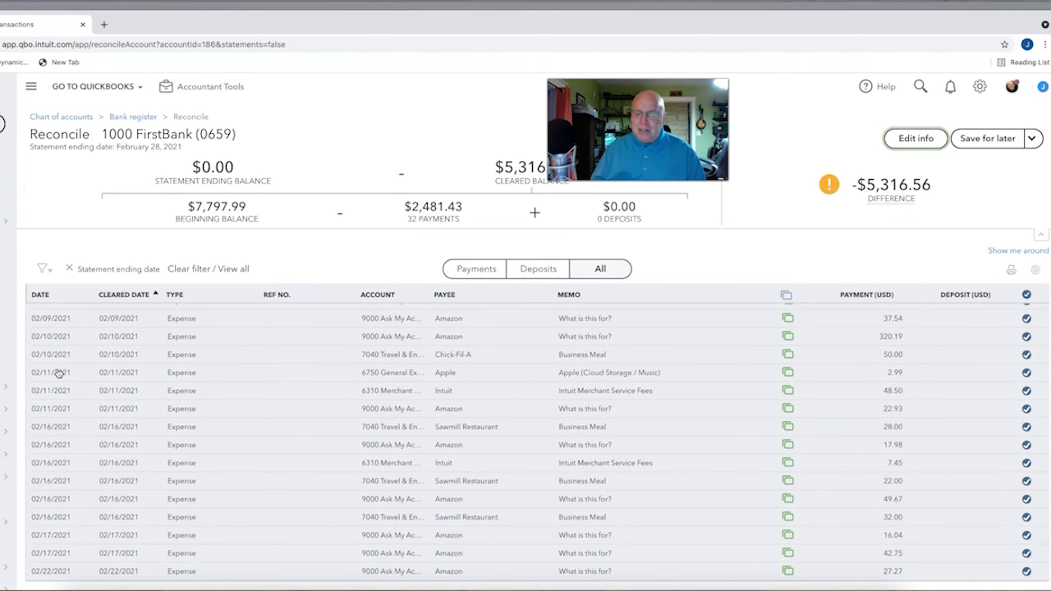
scroll(57, 372, "up", 3)
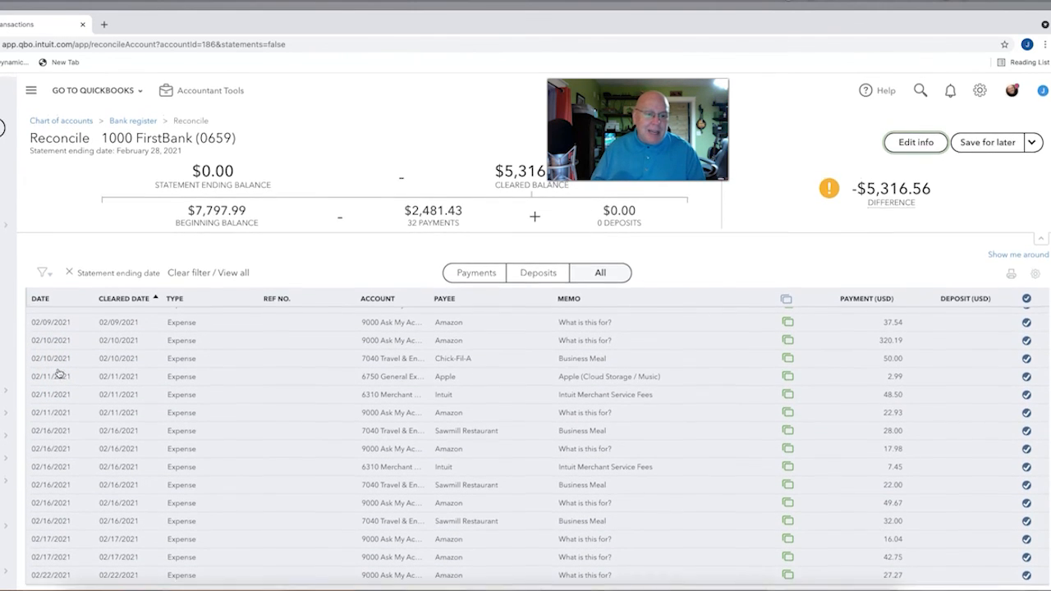
scroll(58, 372, "up", 2)
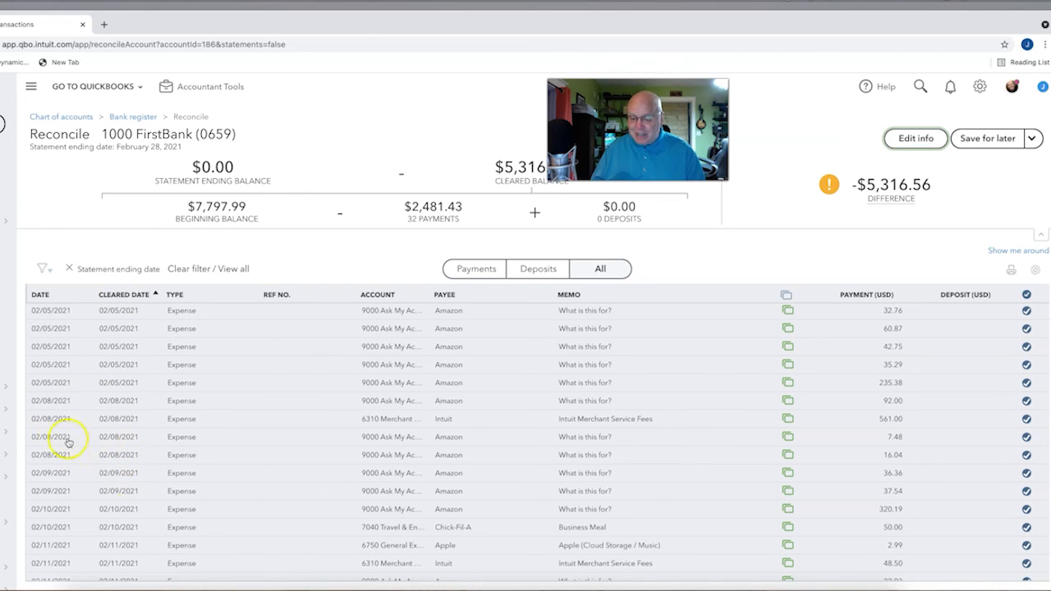
left_click(126, 296)
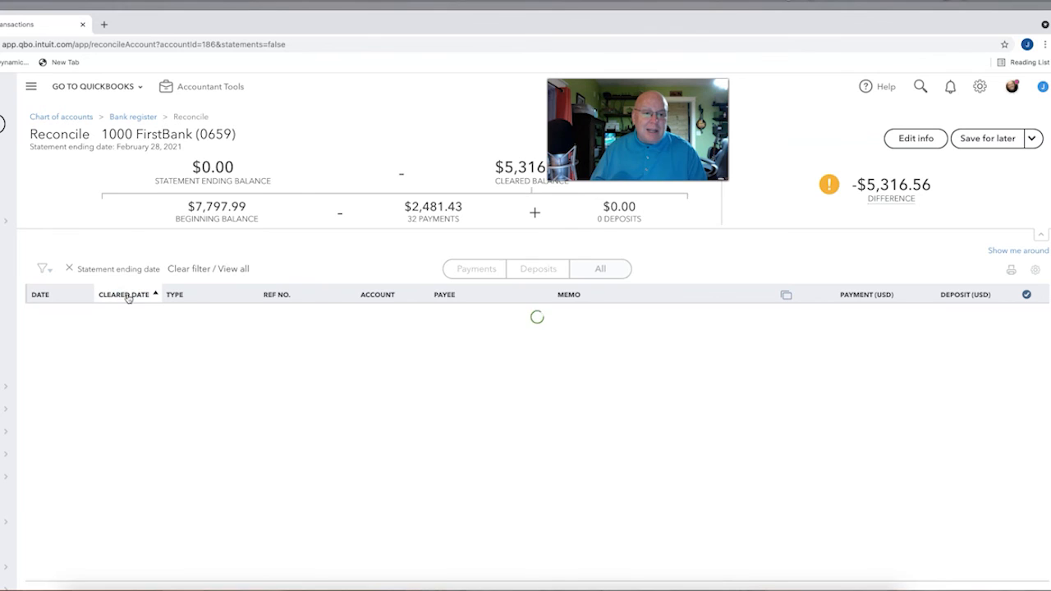
scroll(136, 311, "down", 5)
scroll(137, 309, "up", 3)
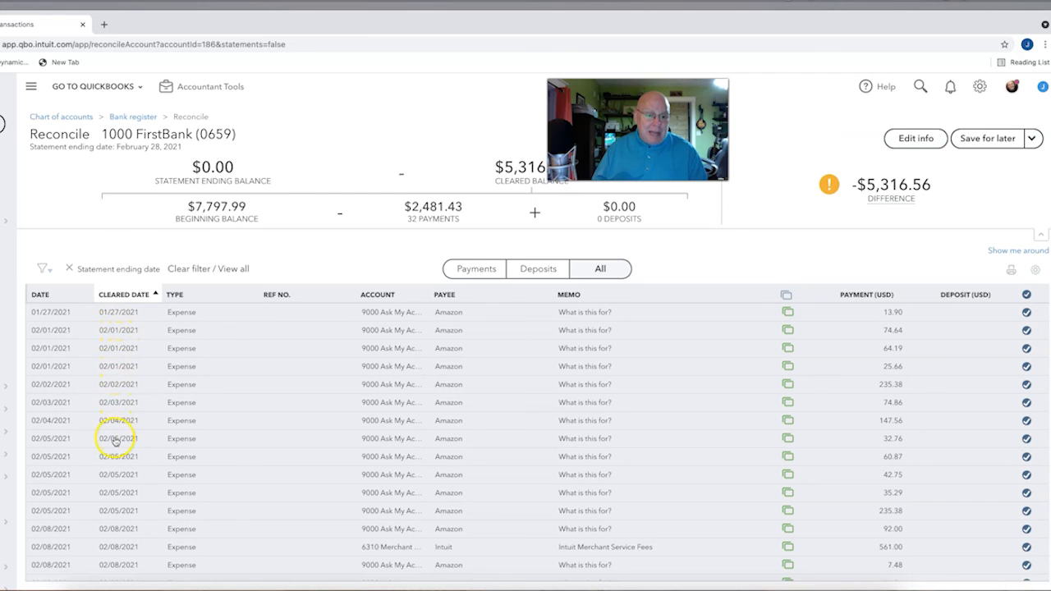
- Unmark as cleared the 02/22/2021 Amazon payment of $27.27 and the 02/17/2021 Amazon payments of $42.75 and $16.04
scroll(116, 441, "down", 5)
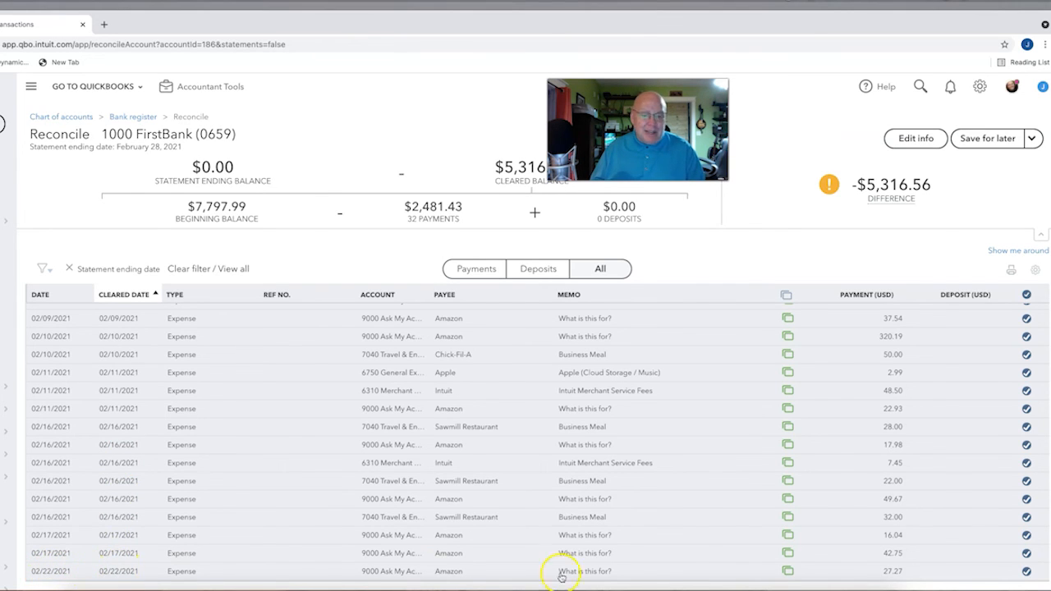
left_click(1025, 571)
left_click(1026, 553)
left_click(1026, 535)
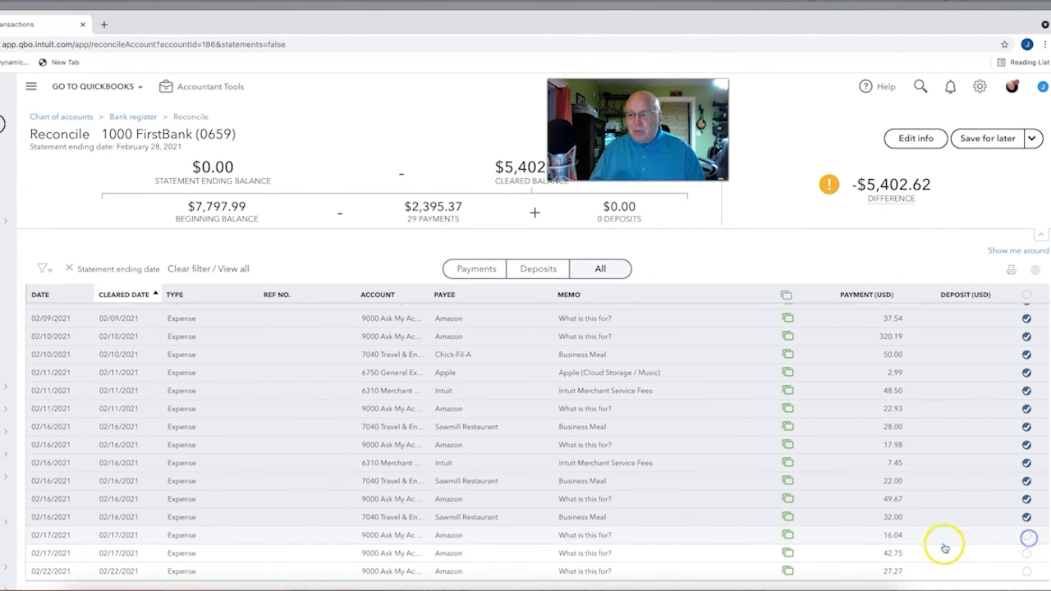